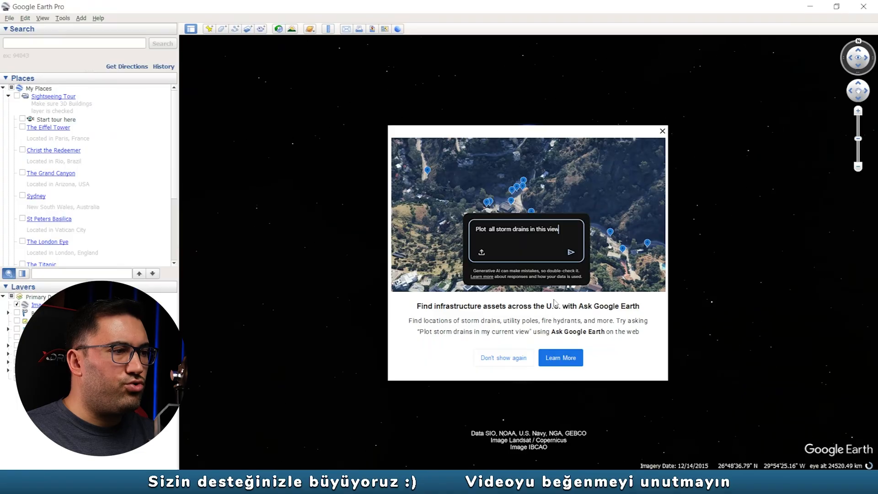
- Dismiss the startup tip permanently and search for "meke gölü"
click(509, 357)
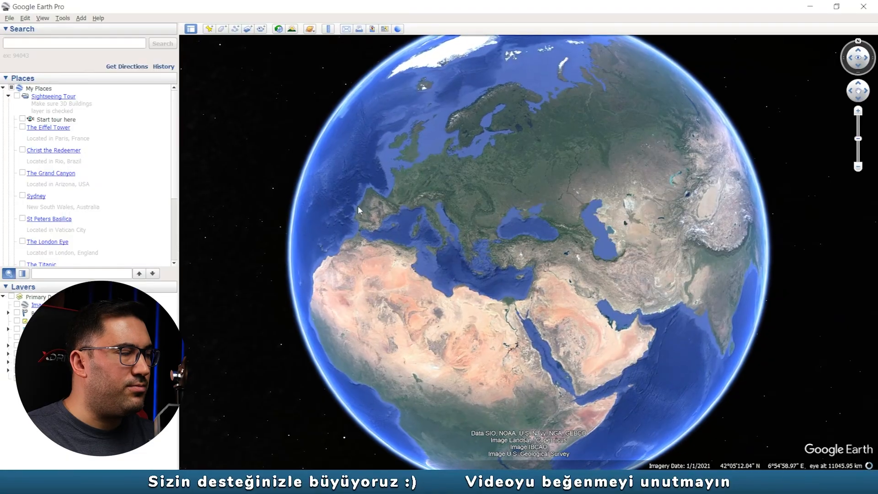
click(22, 46)
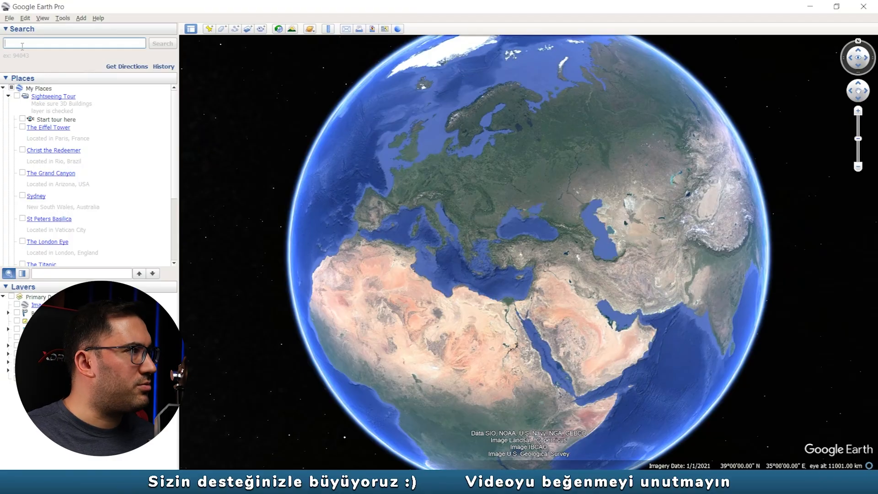
text(meke)
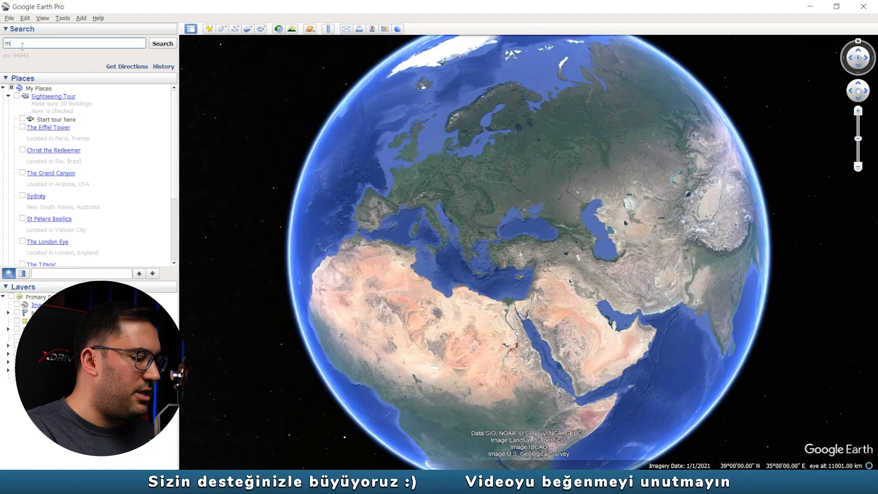
text( gölü)
key(Return)
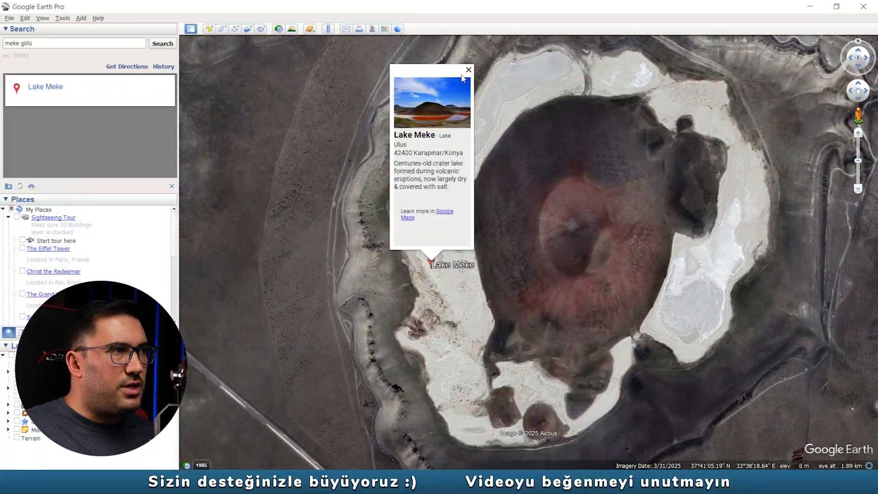
- Turn on historical imagery for Lake Meke and set its date to 9/2006
click(468, 69)
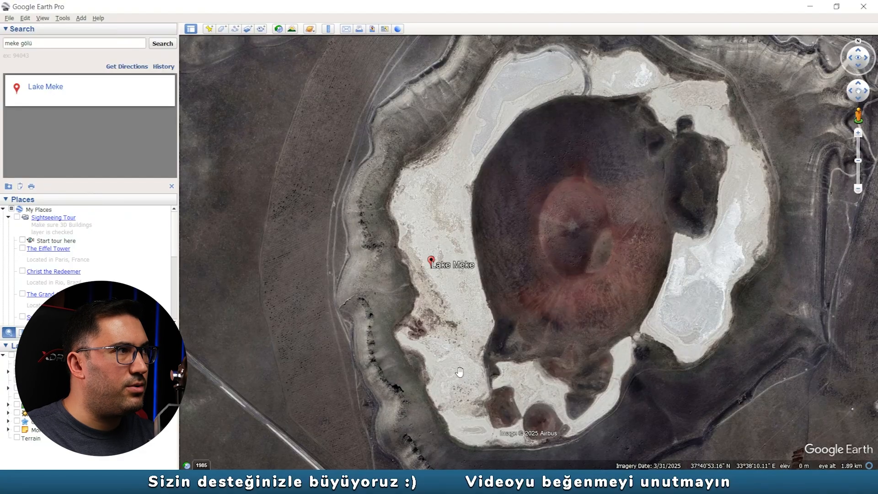
click(278, 30)
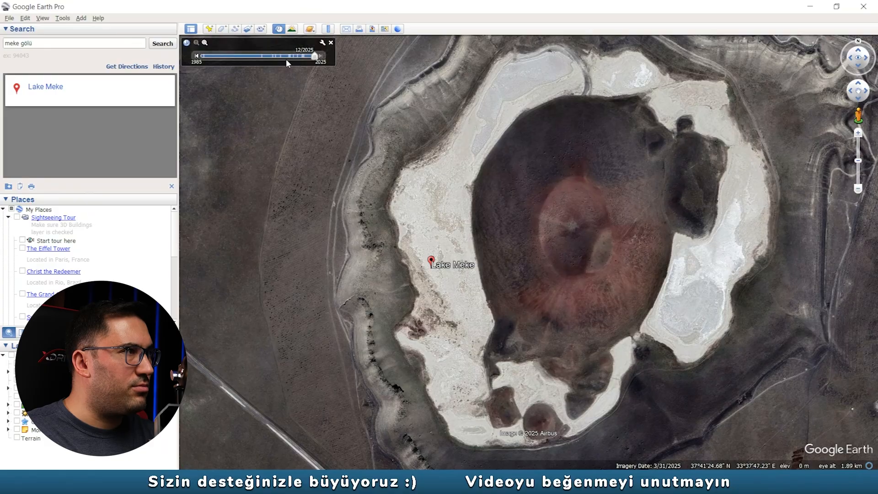
click(262, 56)
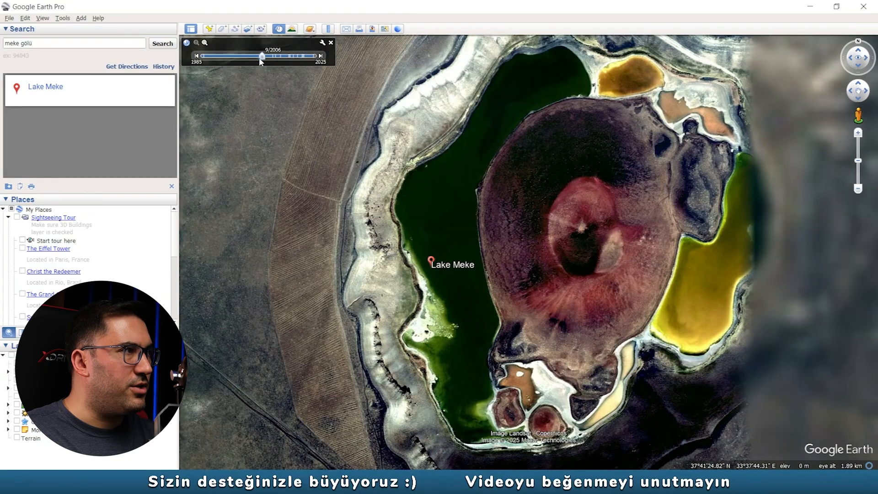
- Examine Lake Meke's water areas, central cone and surrounding shoreline in the 9/2006 imagery
drag(407, 110, 383, 123)
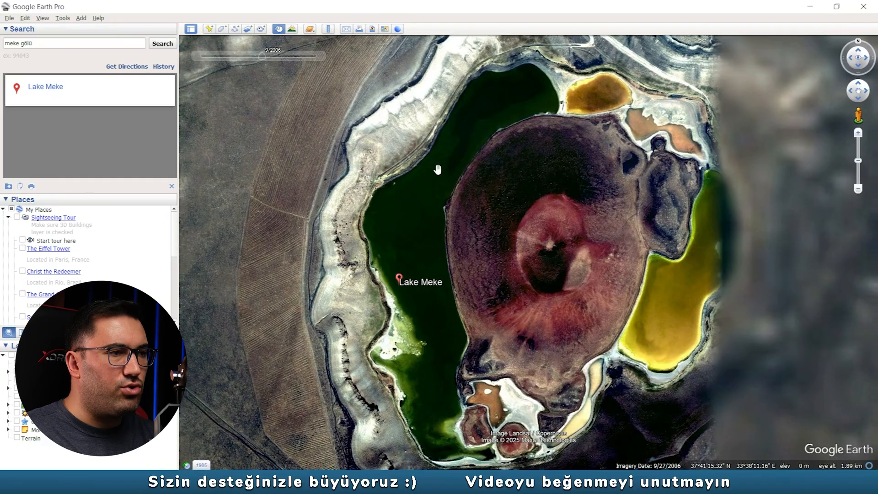
drag(607, 352, 527, 333)
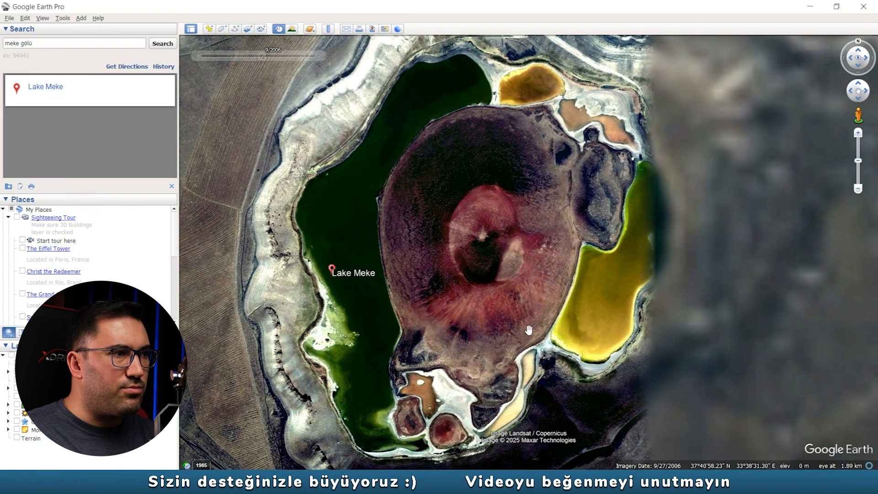
scroll(525, 330, down, 2)
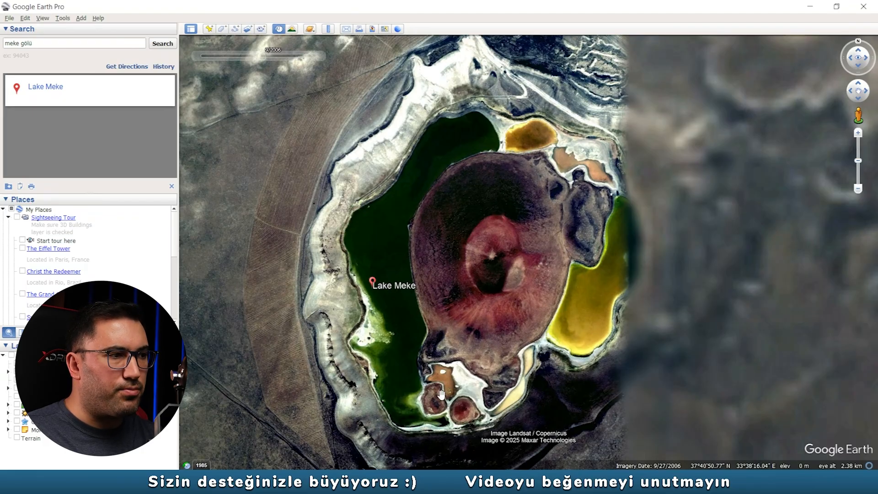
scroll(578, 149, up, 2)
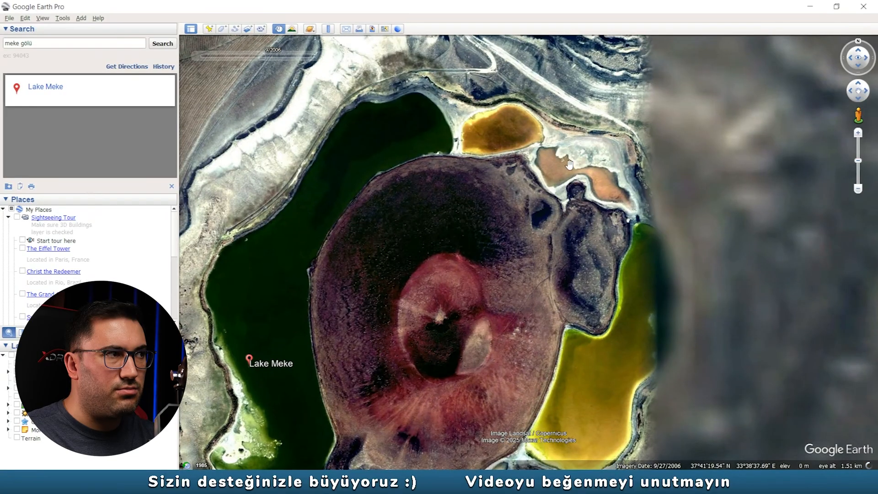
scroll(583, 175, up, 1)
scroll(585, 171, down, 1)
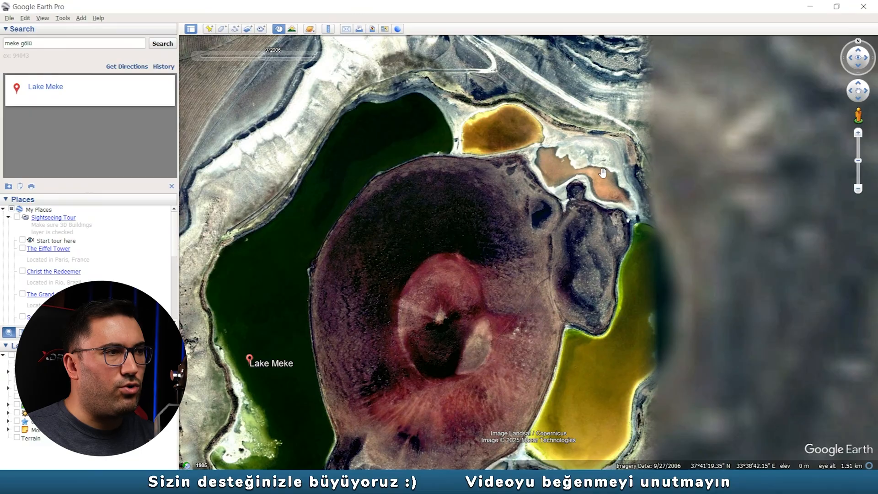
scroll(568, 255, down, 3)
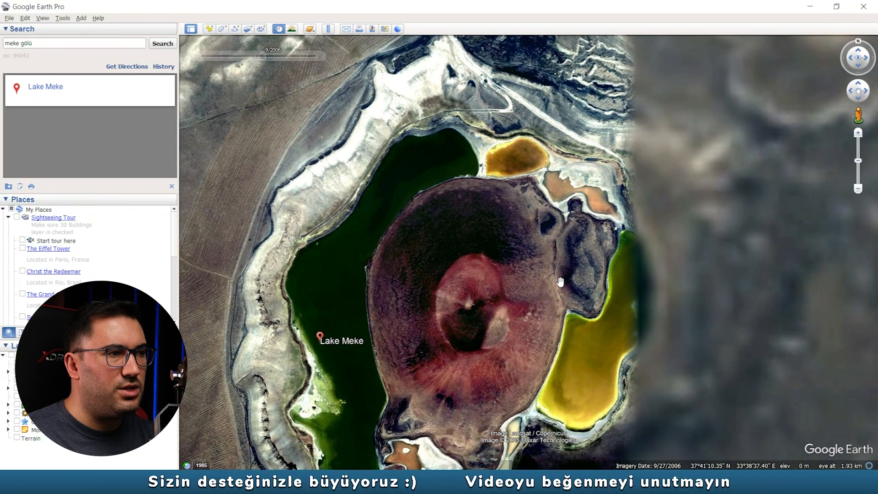
scroll(542, 242, down, 3)
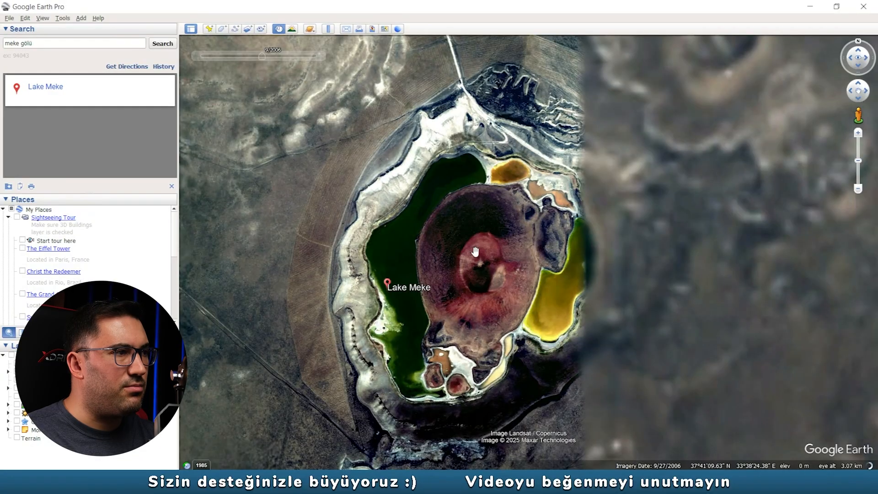
- Advance Lake Meke's historical imagery to the 8/2010 date
mouse_move(251, 52)
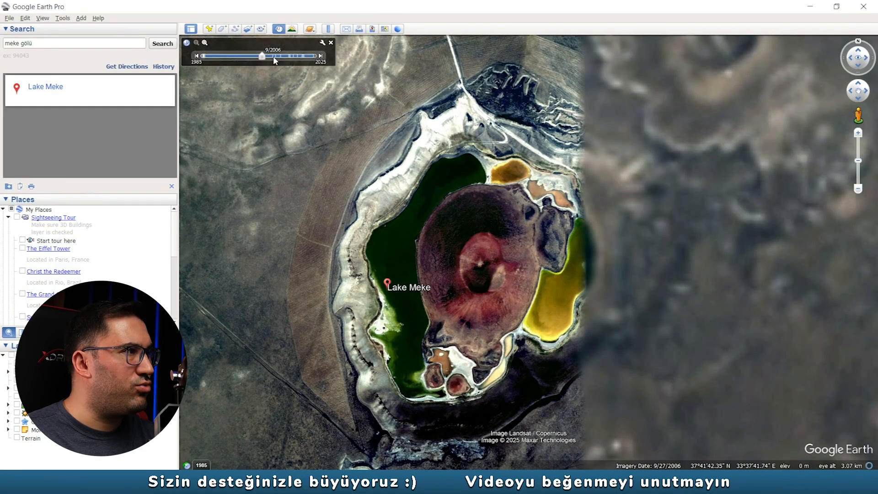
click(321, 57)
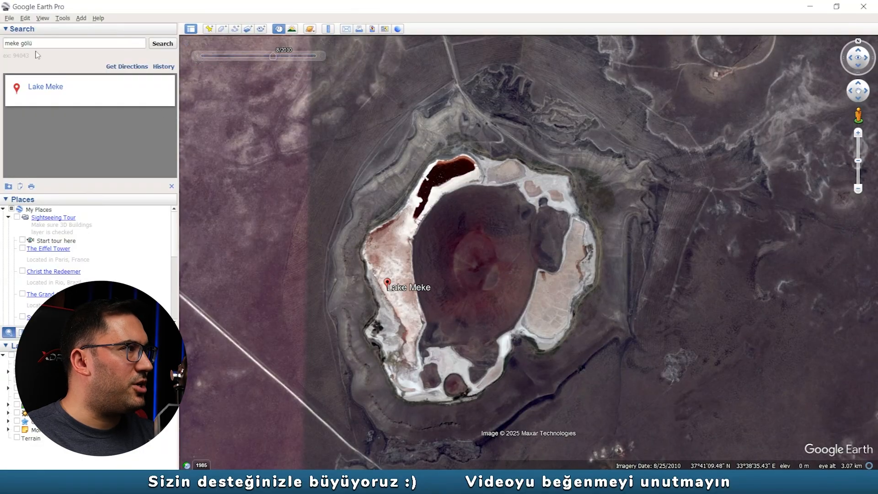
- Replace the search text with "Tuz Gölü" and go to the lake
triple_click(52, 44)
text(tuz gölü)
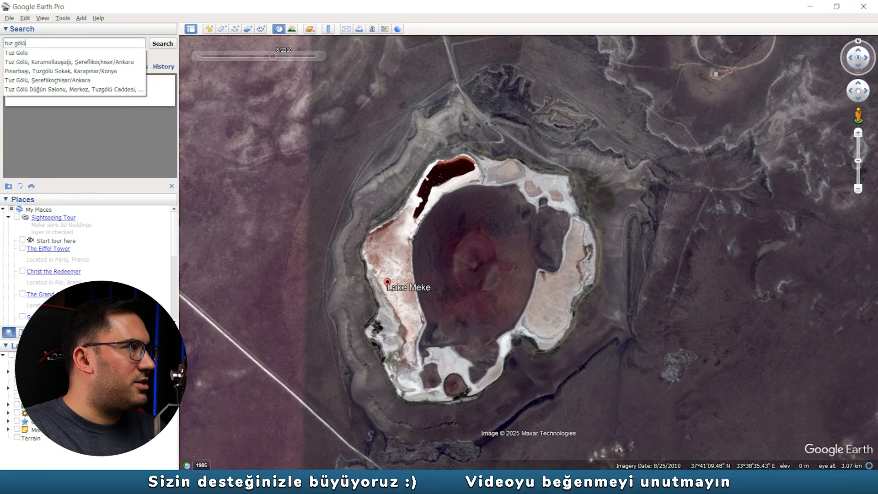
click(33, 54)
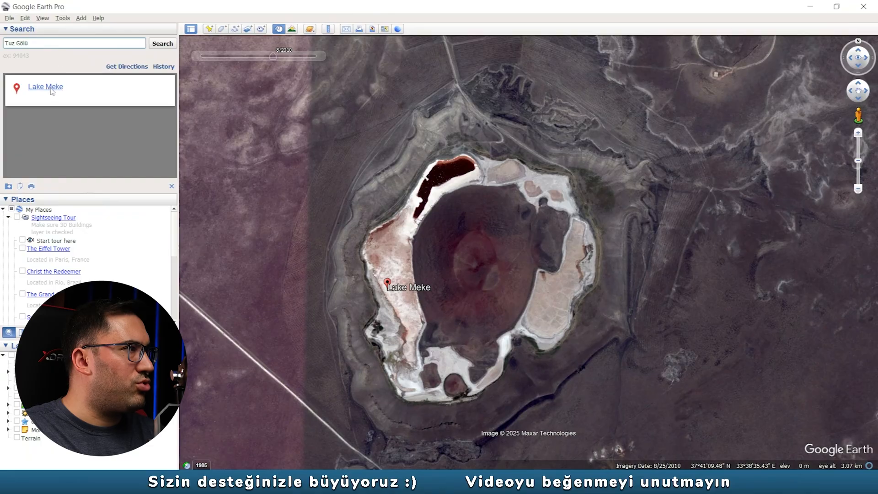
key(Return)
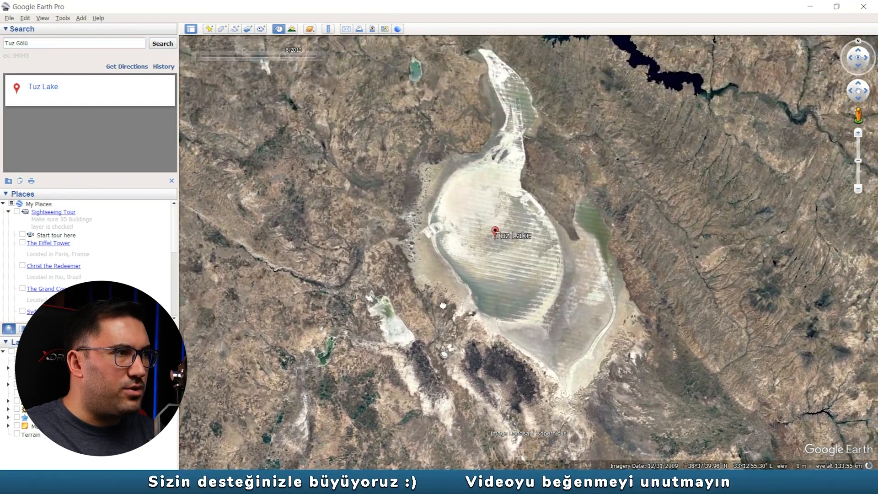
- Set the historical imagery date to 12/1996 for a closer view of Tuz Lake's southern half
drag(442, 305, 446, 332)
scroll(500, 268, up, 4)
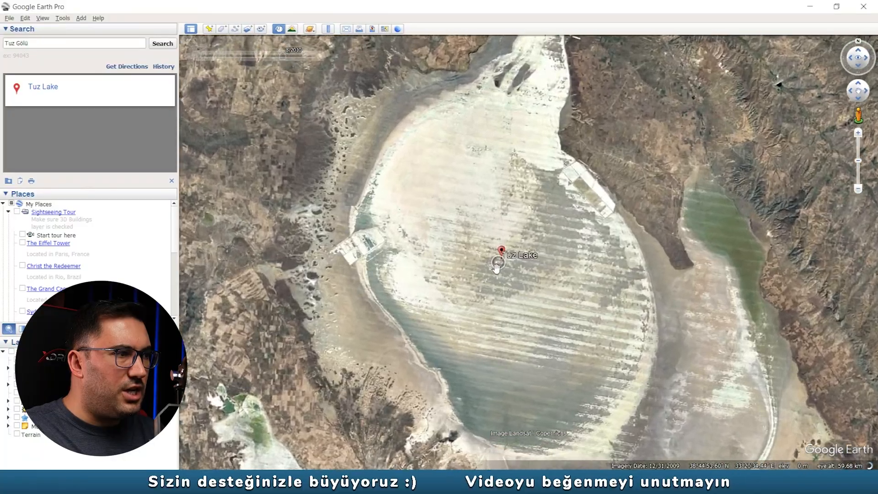
scroll(446, 268, up, 1)
scroll(517, 282, up, 2)
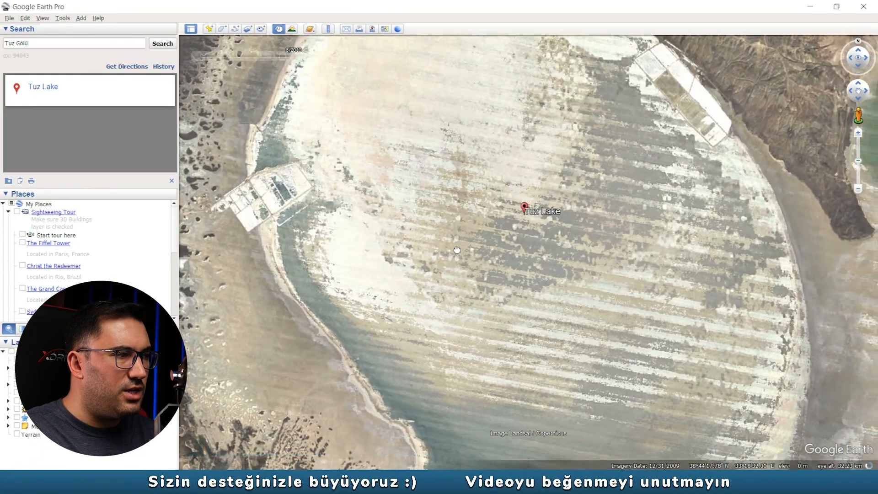
mouse_move(282, 59)
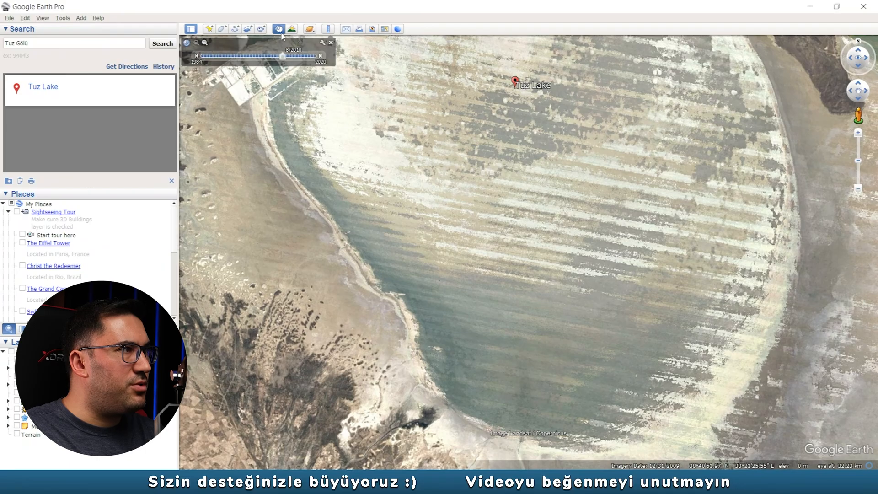
drag(282, 56, 241, 56)
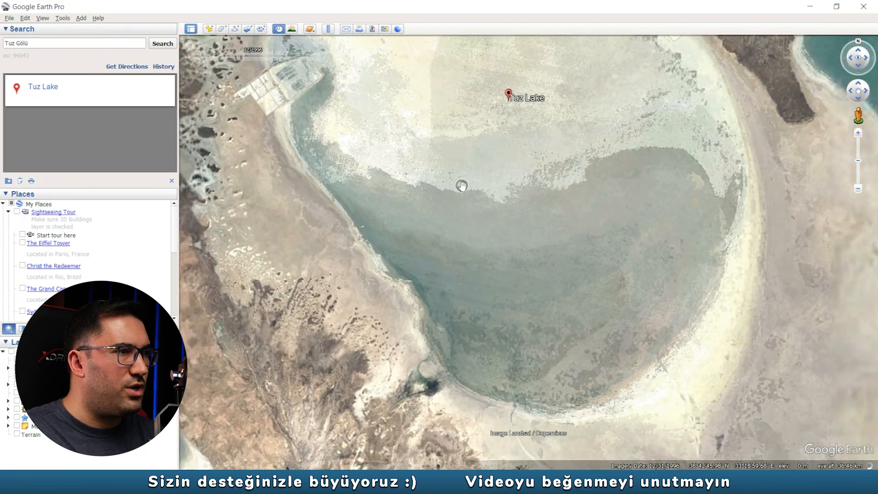
- Examine the water extent and shoreline in the main southern basin of Tuz Lake in the 12/1996 imagery
scroll(462, 186, down, 1)
drag(468, 238, 470, 286)
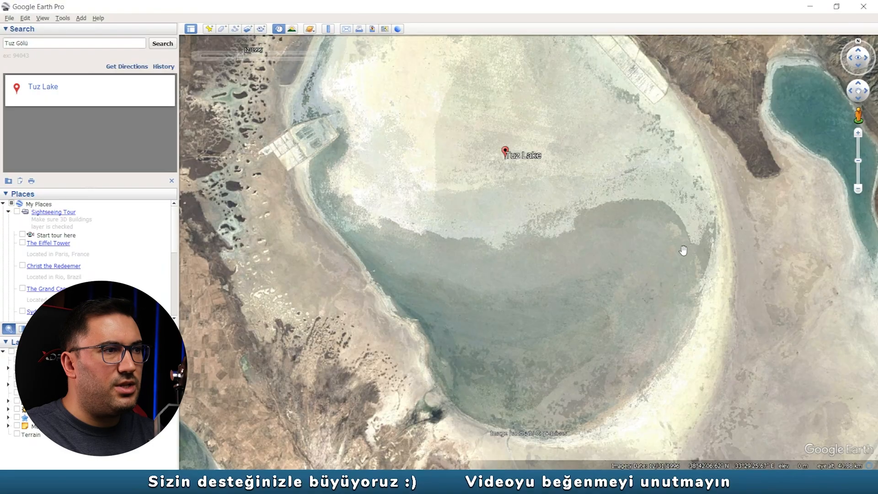
scroll(539, 243, up, 3)
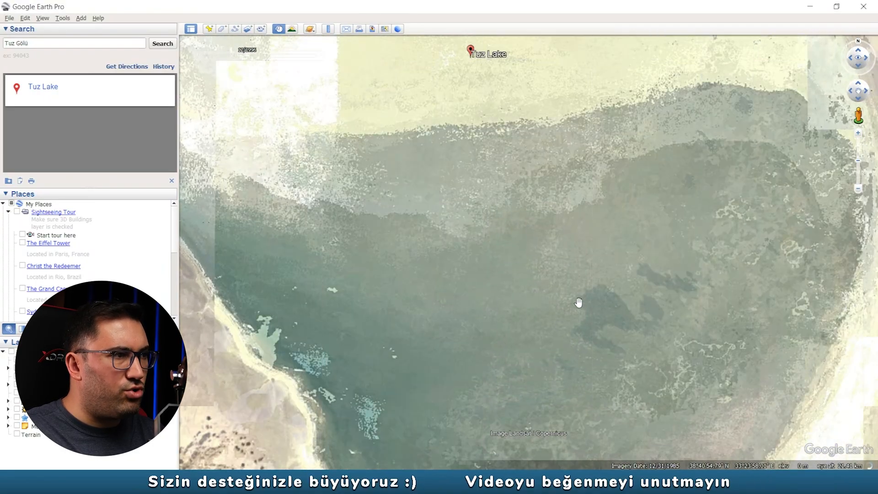
scroll(544, 289, down, 1)
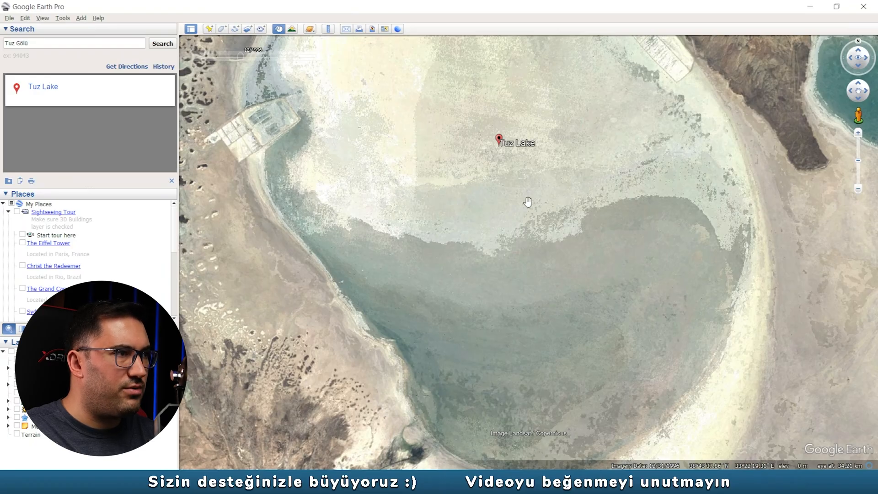
drag(515, 203, 528, 264)
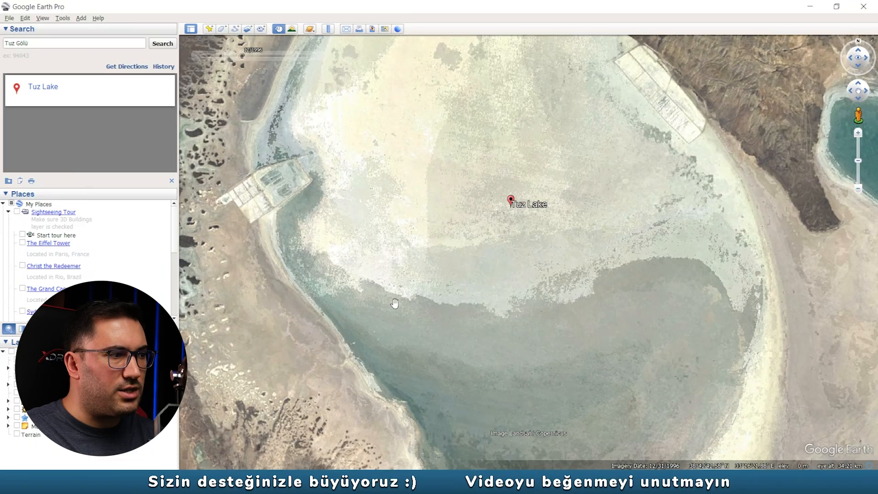
drag(622, 381, 608, 296)
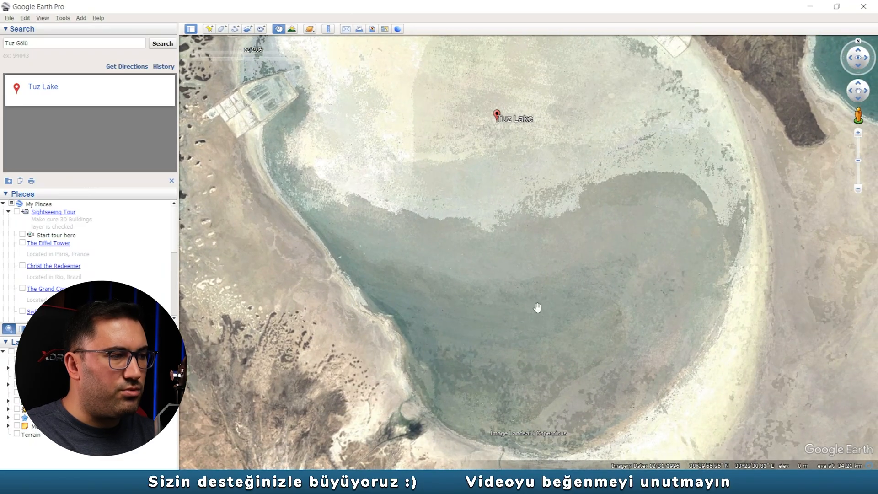
- Examine Tuz Lake northward in the 12/1996 imagery, including the narrow northern arm beyond the causeway
drag(376, 173, 374, 253)
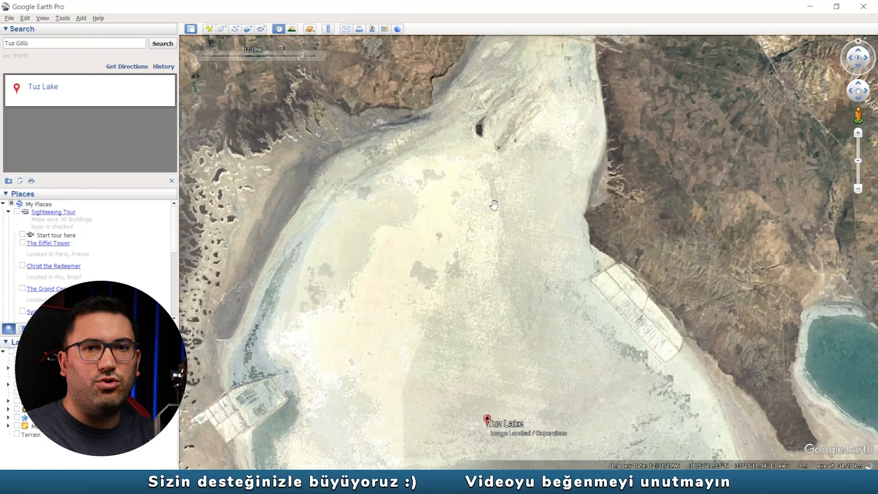
drag(493, 204, 482, 360)
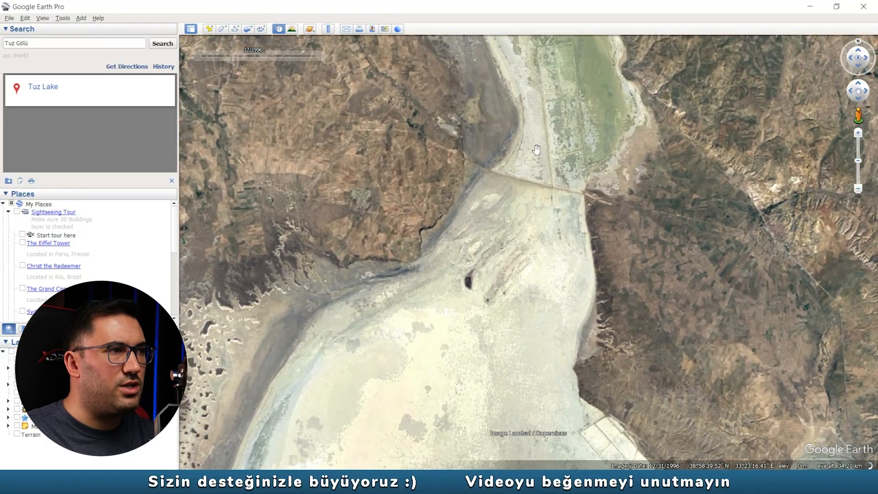
drag(537, 137, 504, 305)
drag(497, 194, 468, 226)
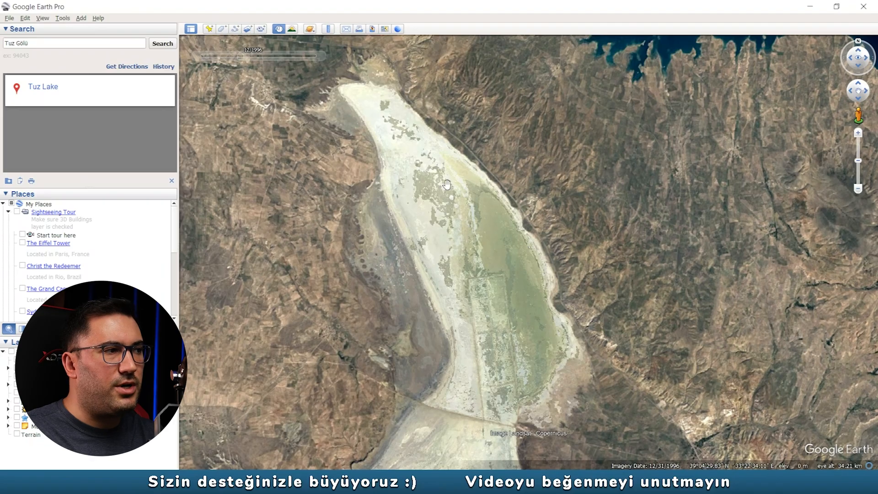
scroll(432, 204, up, 1)
scroll(433, 204, up, 2)
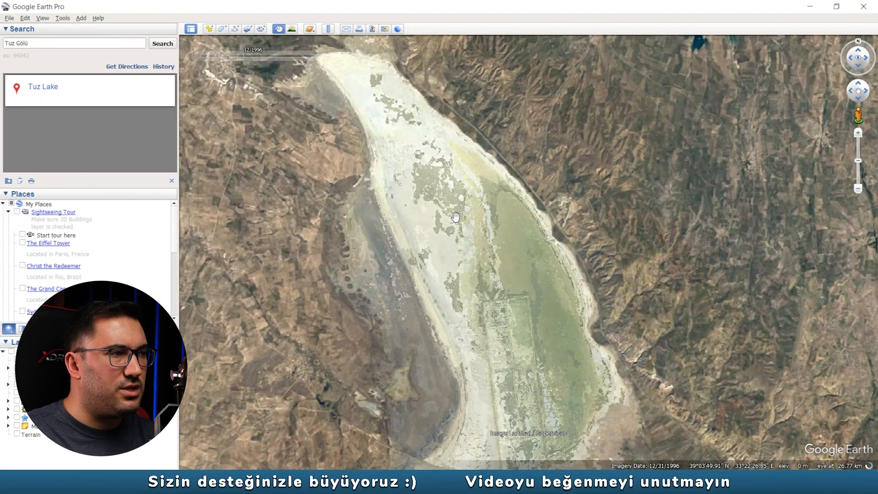
drag(467, 251, 468, 142)
drag(466, 196, 466, 247)
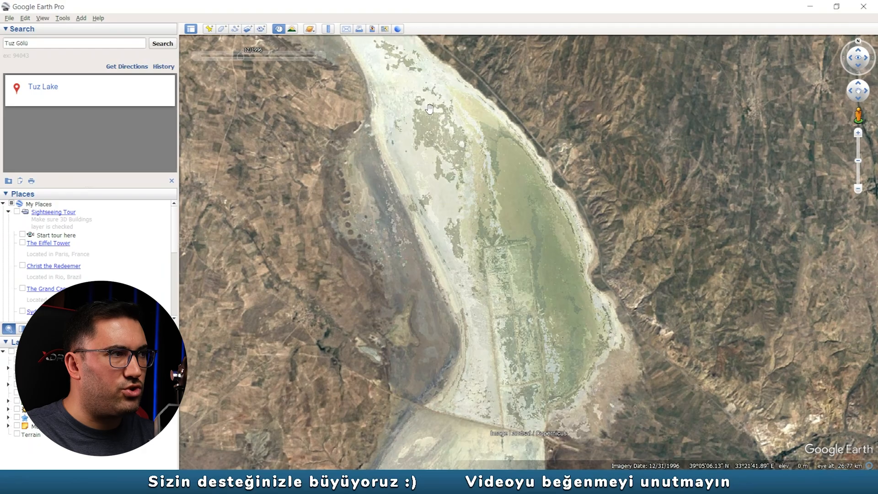
drag(525, 233, 512, 166)
scroll(512, 166, down, 5)
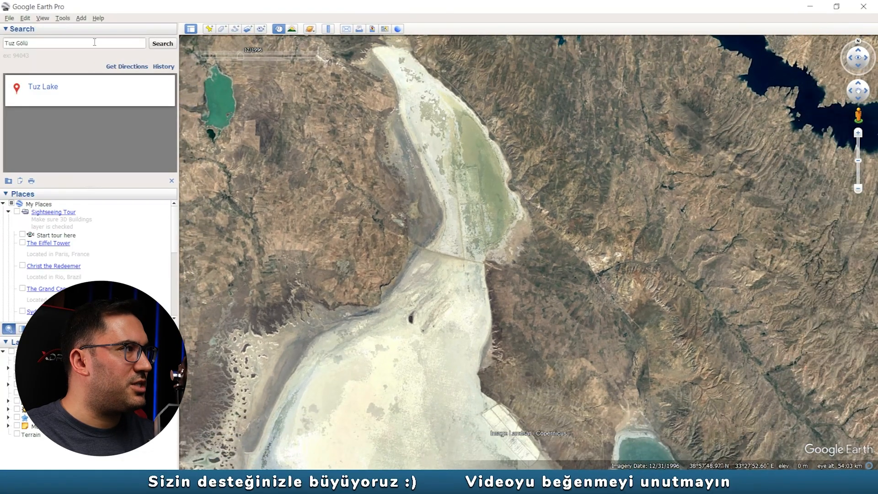
- Replace the search text with "akşehir gölü" and go to Lake Akşehir
click(94, 42)
text(akşe)
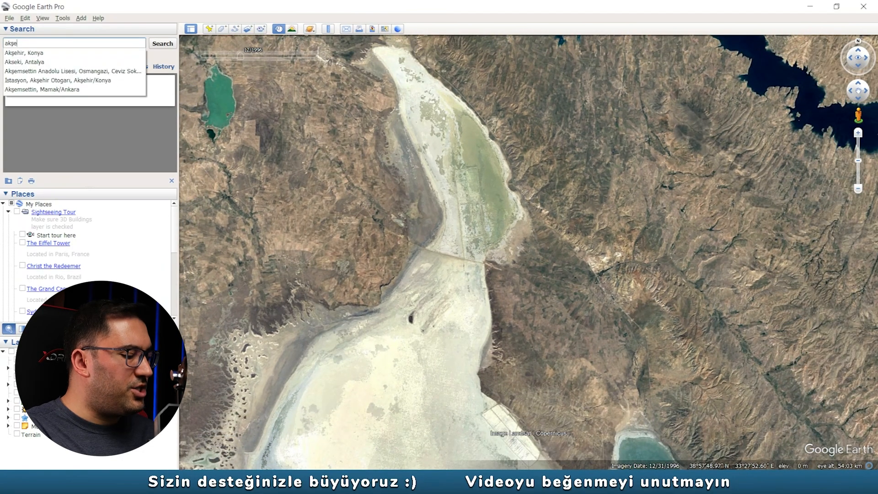
text(hir gölü)
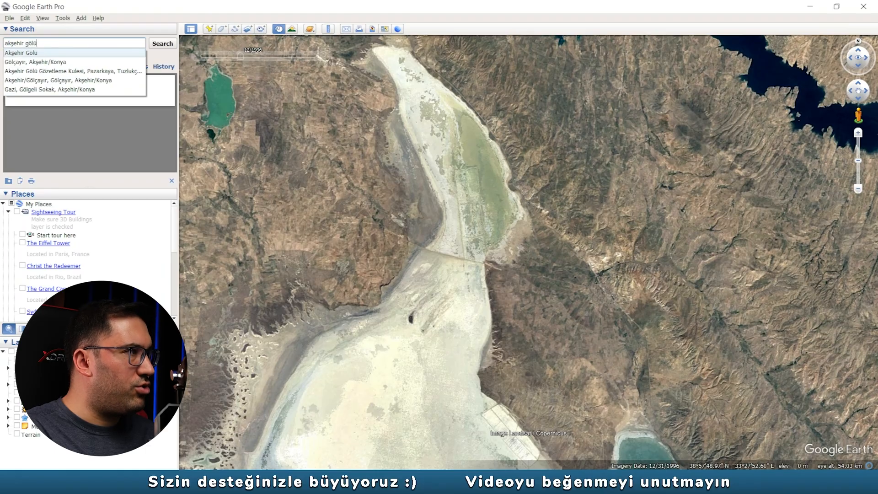
key(Return)
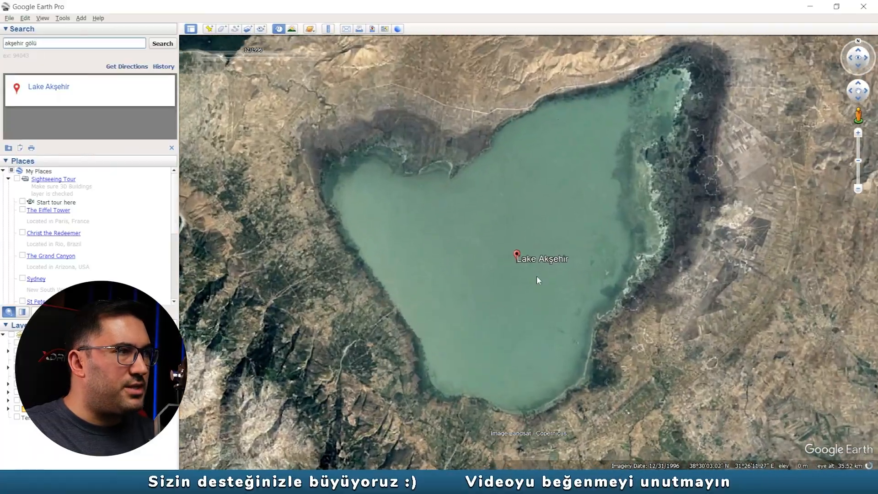
scroll(623, 155, down, 2)
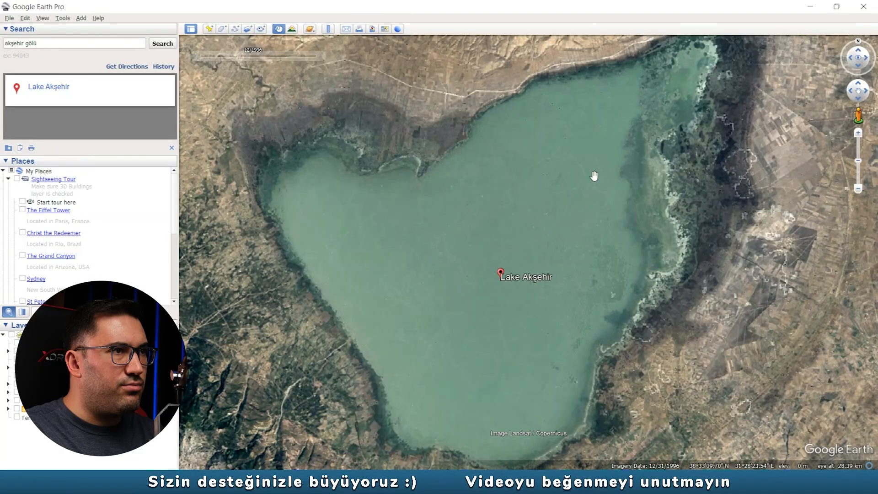
- Compare Lake Akşehir's water extent in the historical imagery of 12/2005, 12/1985 and 12/2011
mouse_move(269, 57)
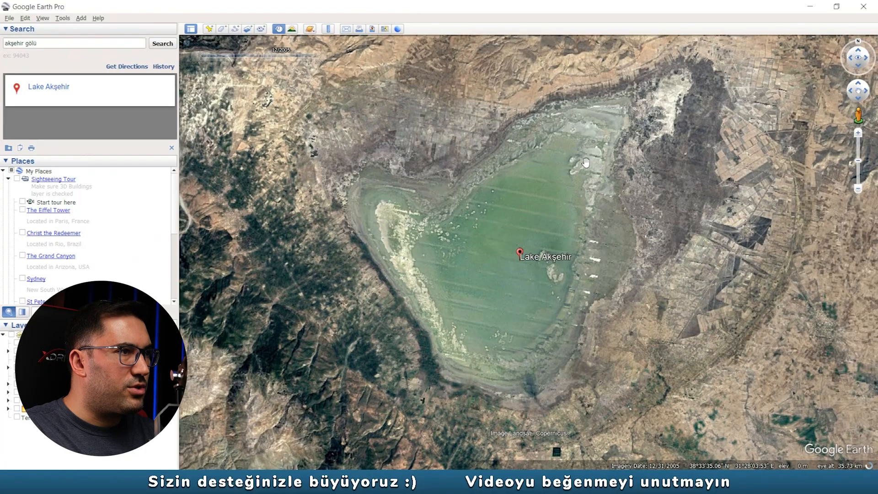
scroll(586, 162, up, 2)
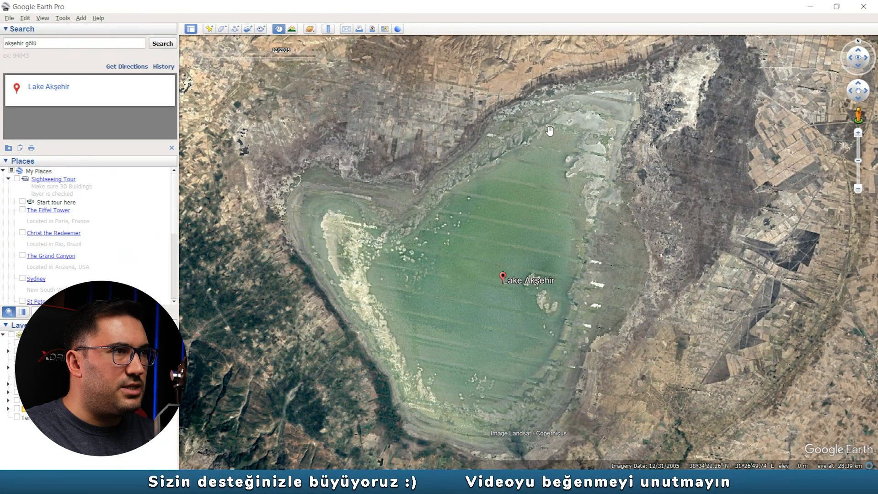
scroll(549, 132, up, 2)
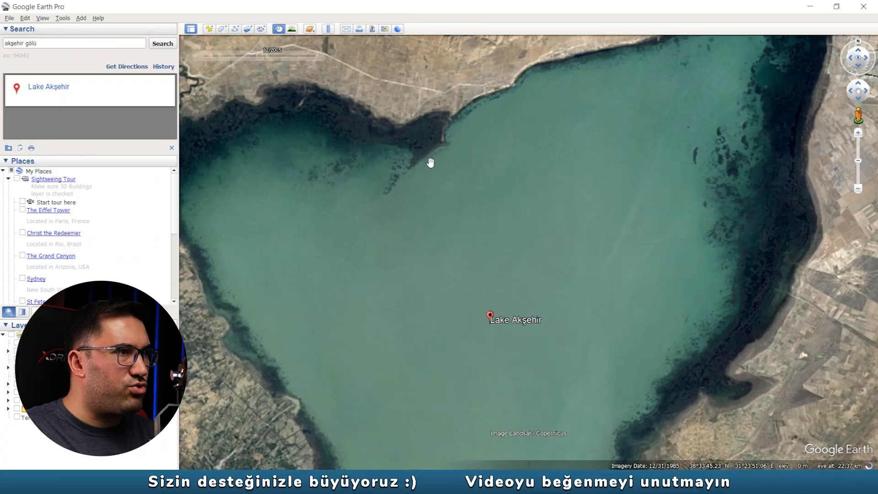
scroll(431, 160, down, 2)
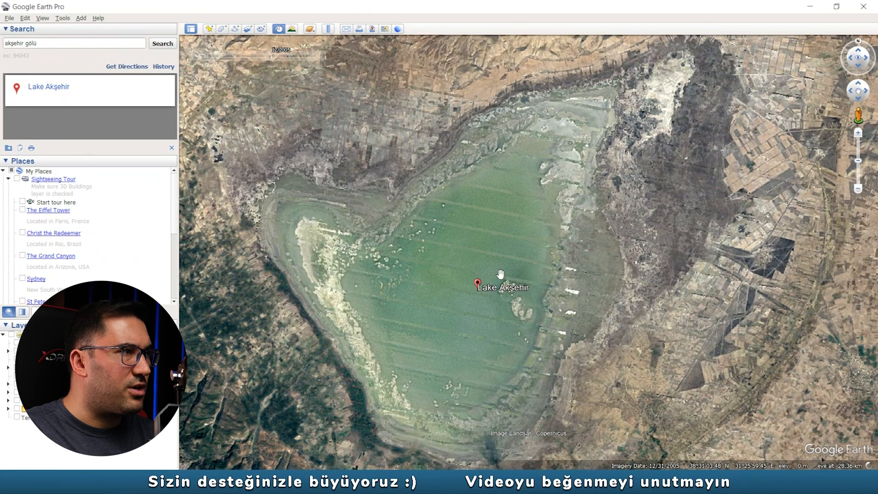
mouse_move(275, 56)
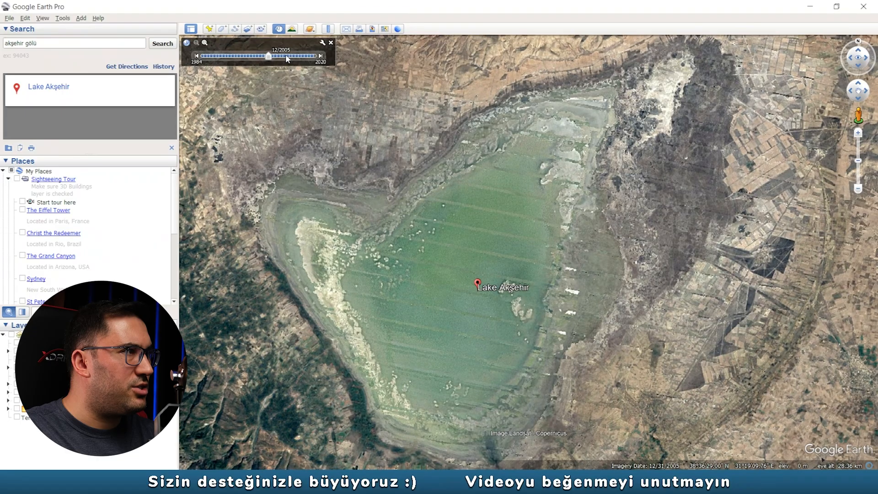
click(286, 56)
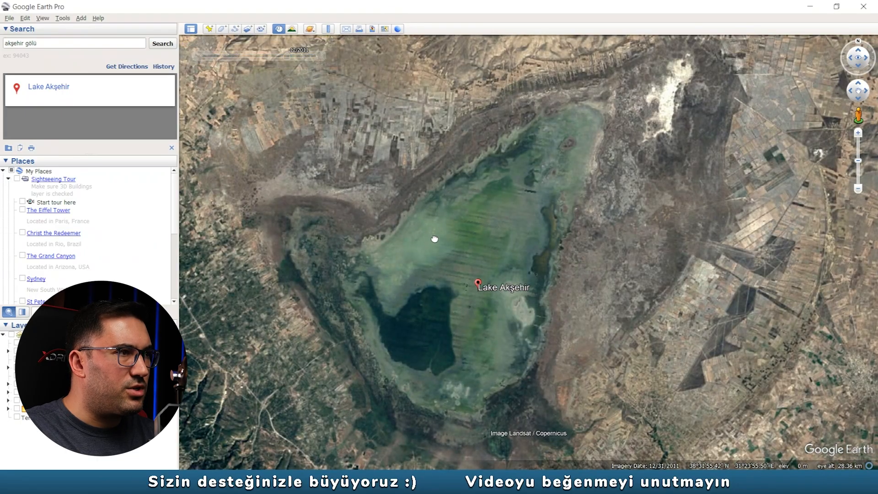
drag(434, 239, 529, 182)
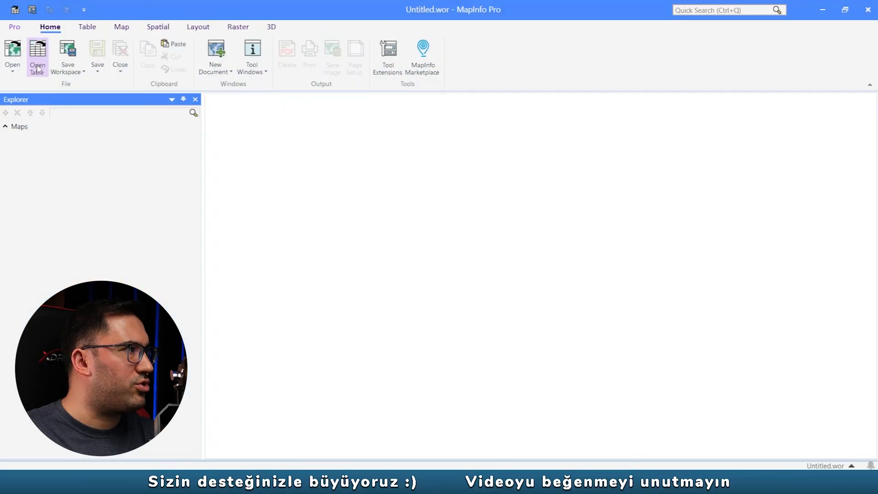
- Switch to MapInfo Pro, open the Hybrid base map and bring Türkiye into view
click(12, 67)
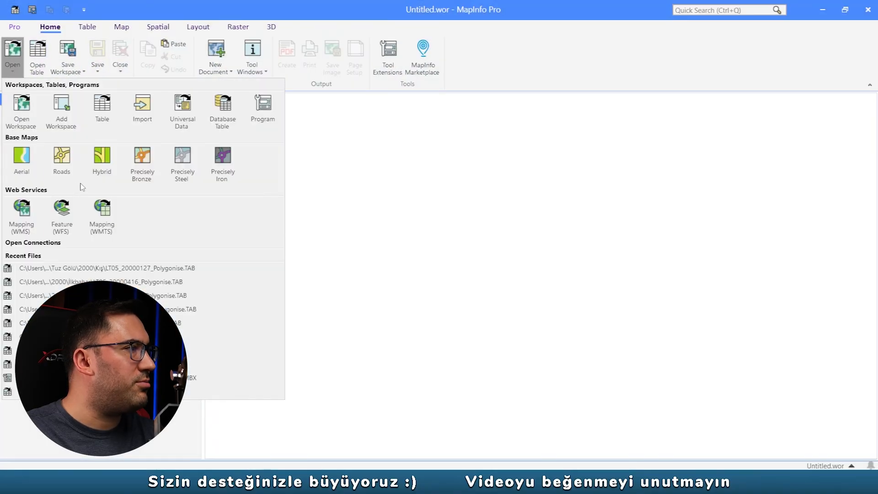
click(102, 156)
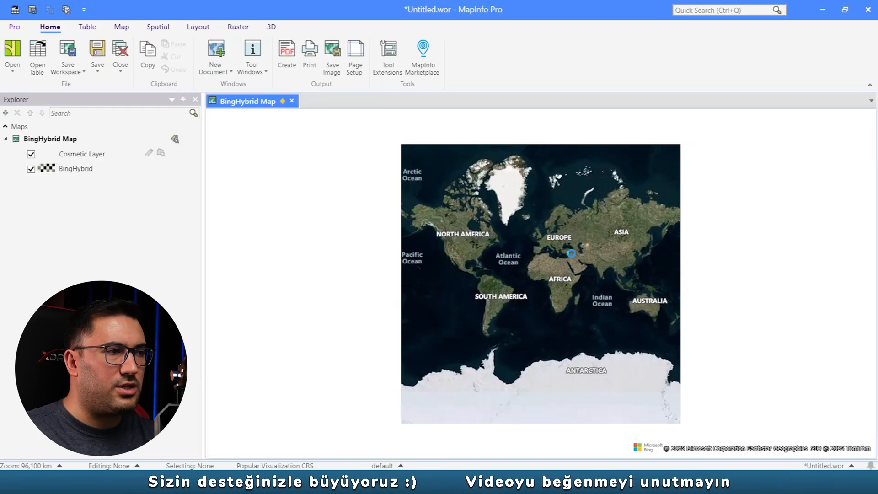
scroll(572, 254, up, 1)
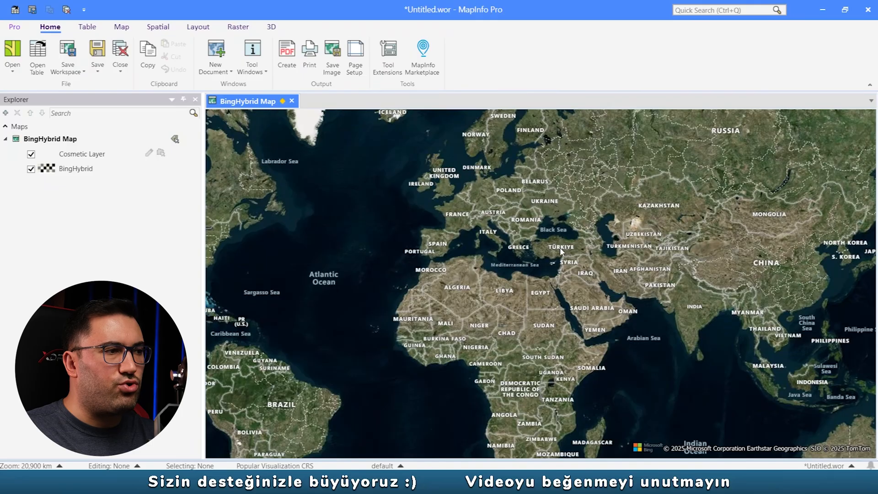
scroll(545, 240, up, 2)
scroll(545, 239, up, 1)
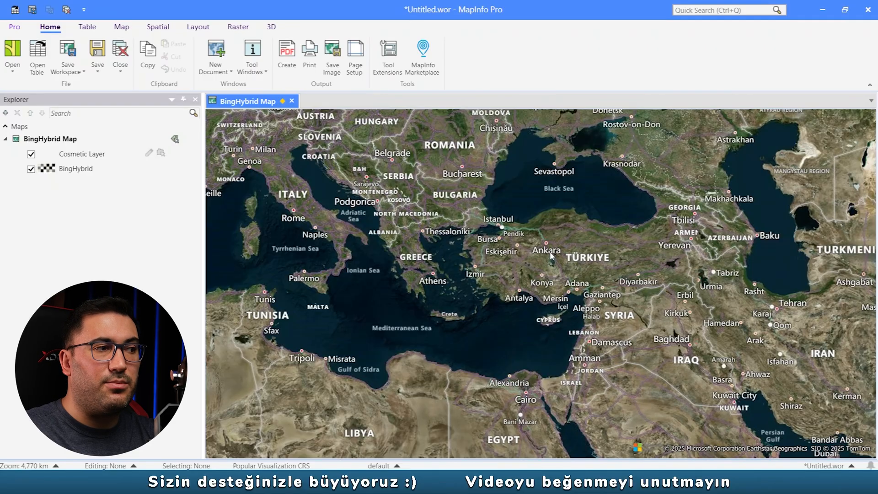
scroll(550, 245, up, 1)
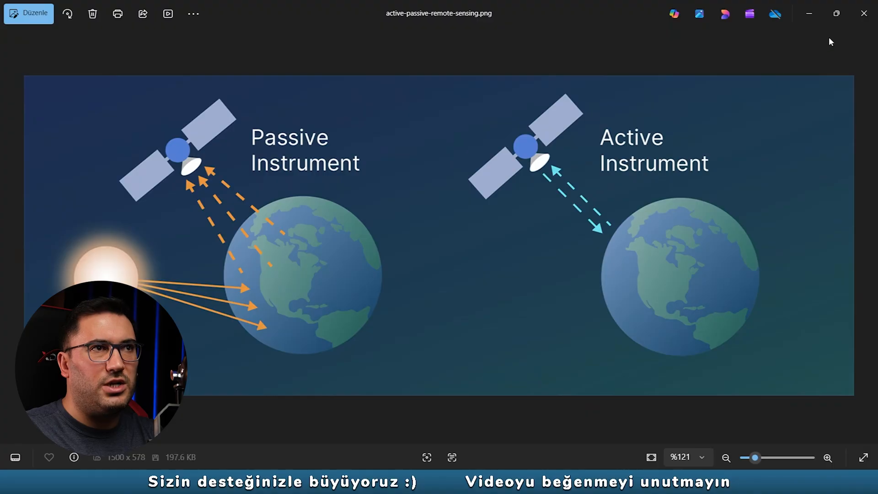
- Close the active-passive remote sensing image and compare the green and near-infrared bands in the Landsat 4-5, 7-8 and 8-9 band tables
click(863, 25)
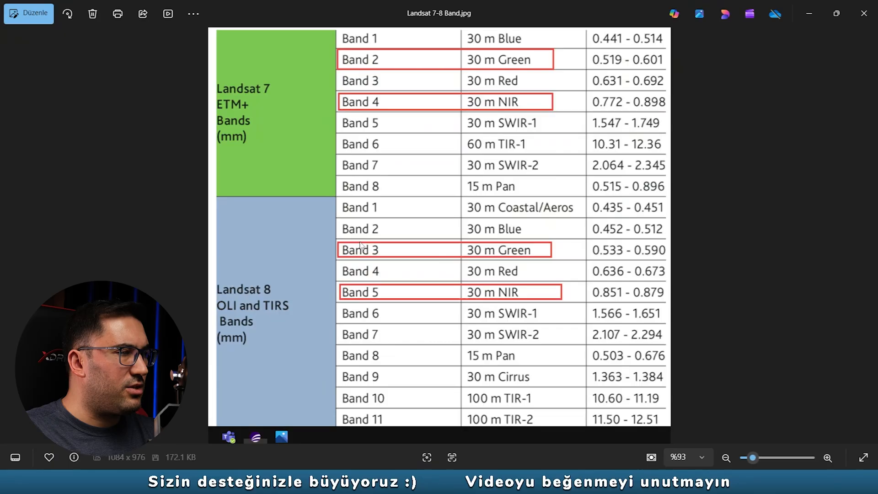
key(Left)
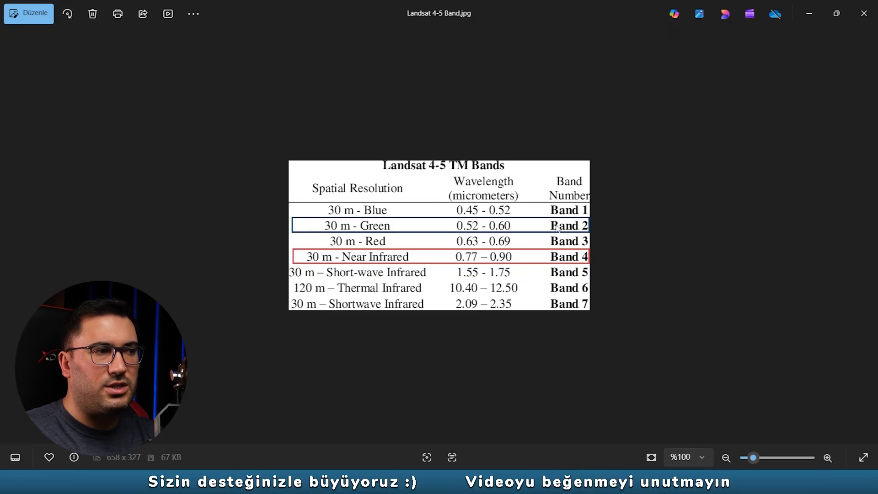
key(Right)
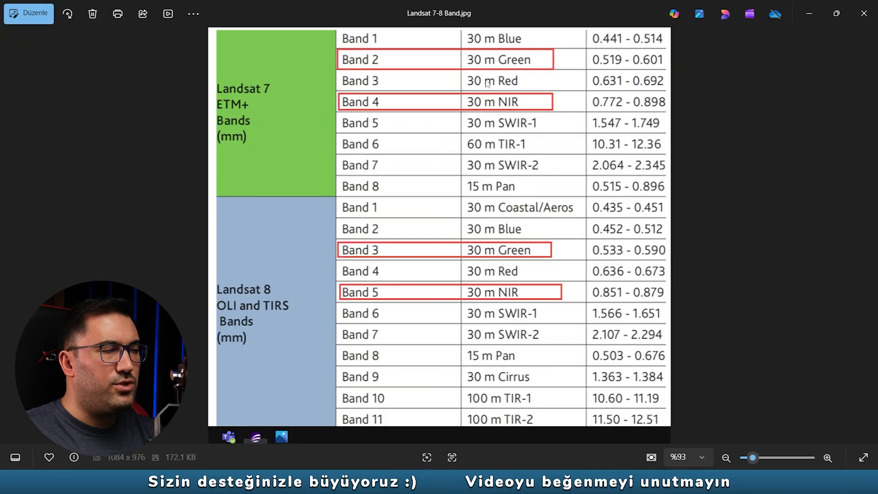
key(Left)
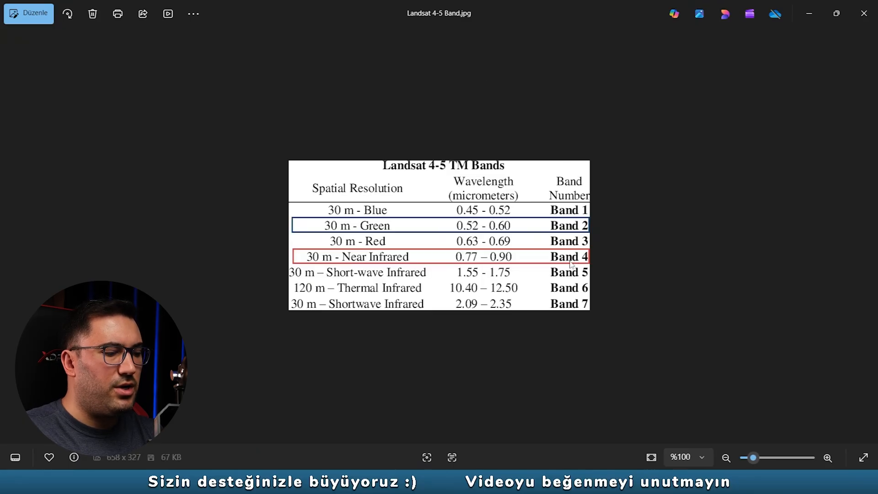
key(Right)
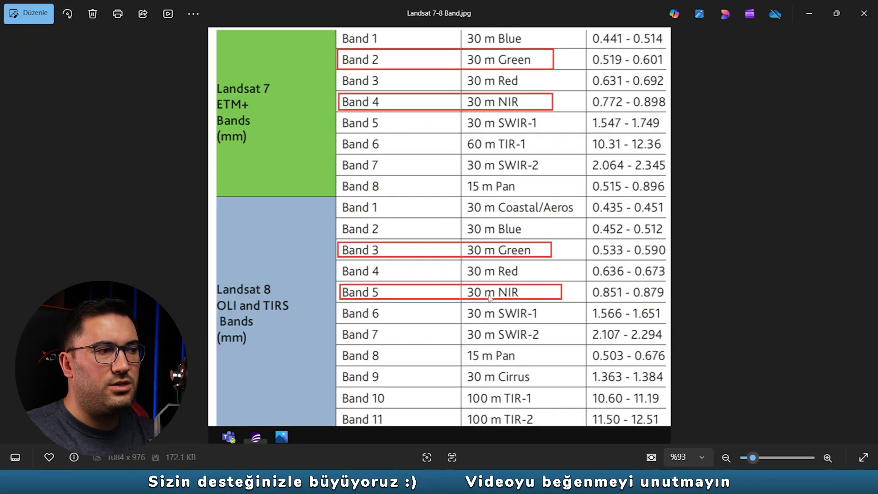
key(Right)
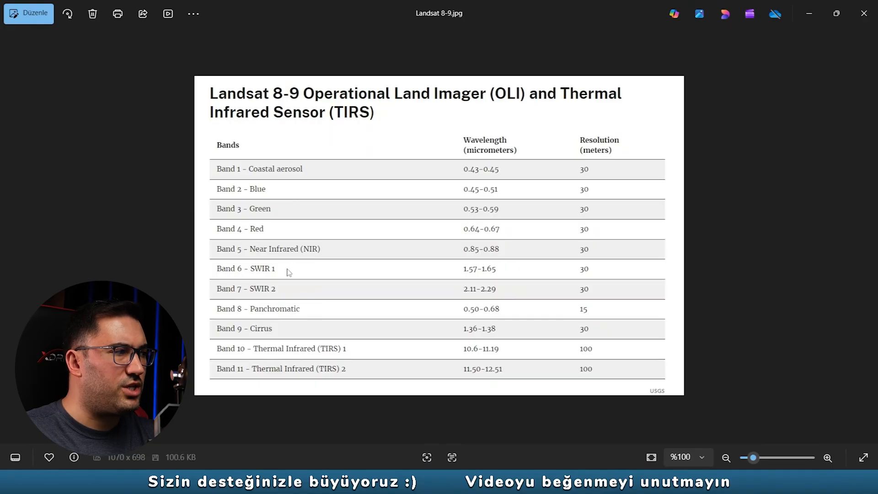
key(Left)
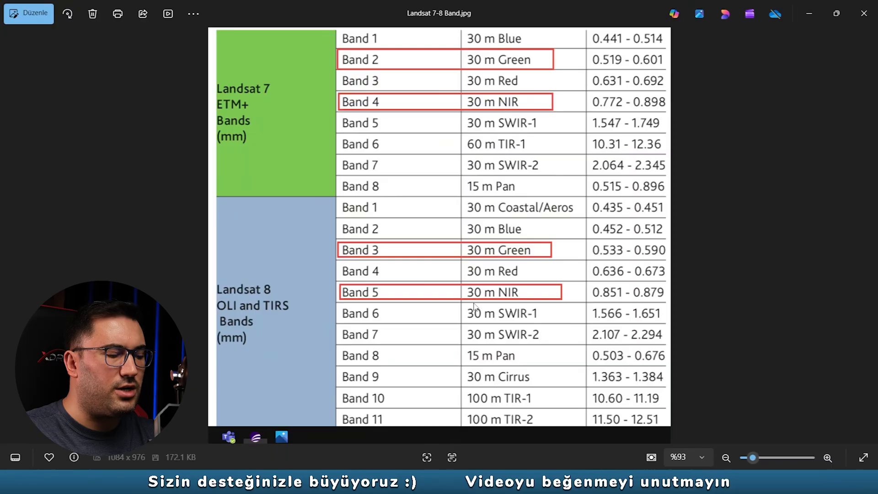
key(Right)
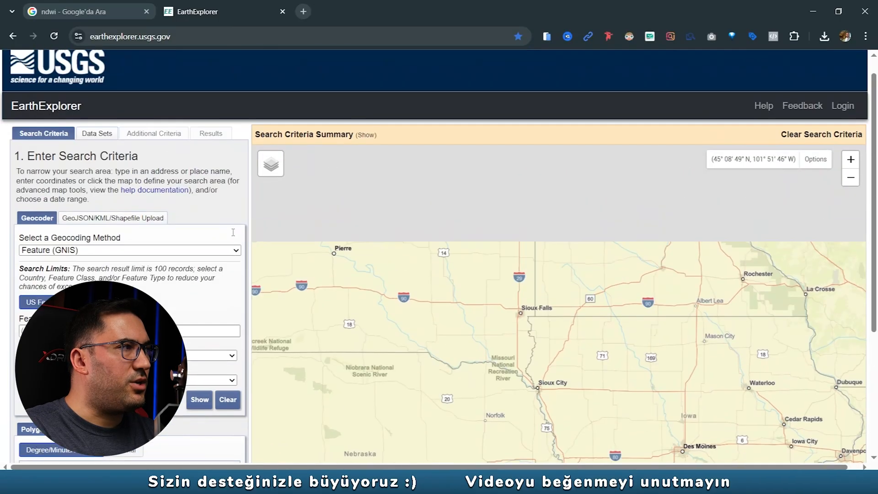
scroll(233, 233, up, 1)
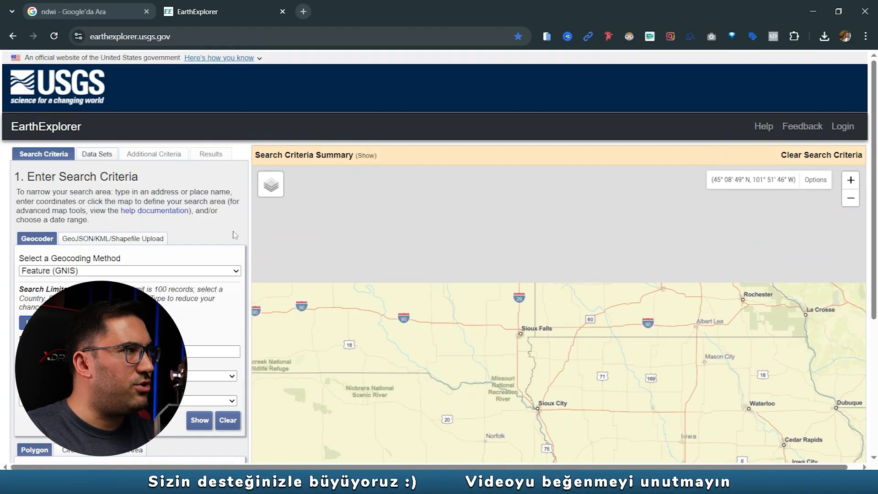
- Go to the sign-in page of the USGS EarthExplorer site in the browser
click(185, 36)
click(223, 84)
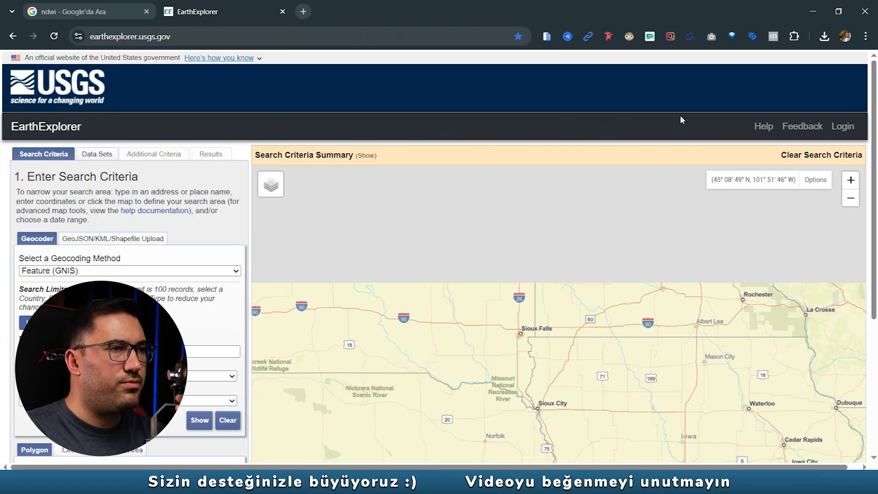
click(841, 132)
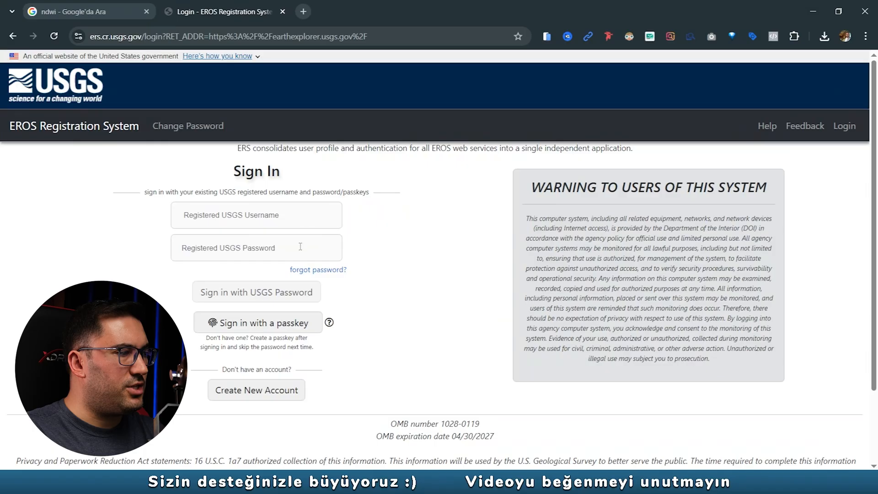
- Open the new USGS account registration form, examine its fields and password requirements, and return to the sign-in page
click(250, 396)
scroll(191, 289, down, 1)
scroll(191, 289, down, 1)
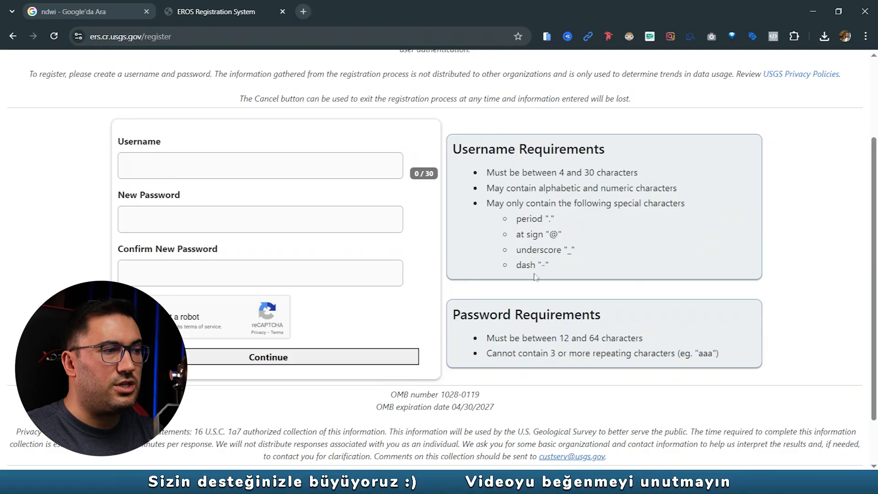
mouse_move(570, 338)
mouse_down()
mouse_move(552, 339)
mouse_move(582, 340)
mouse_up()
click(560, 341)
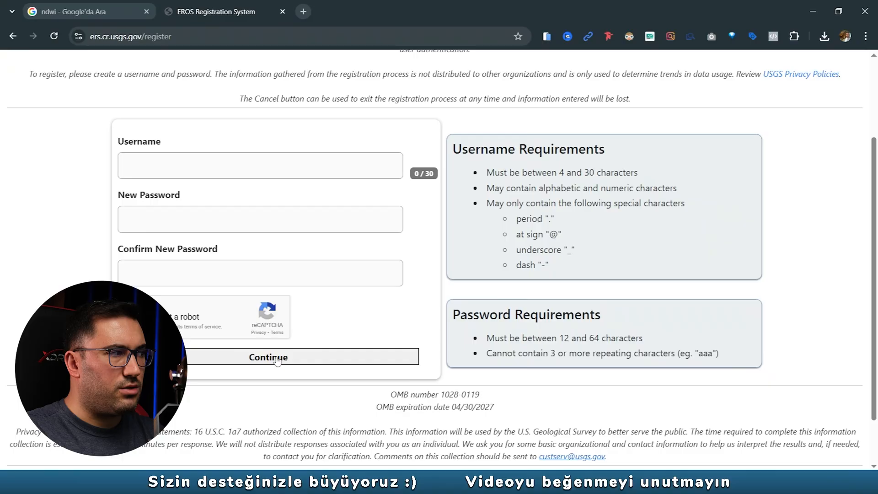
click(125, 163)
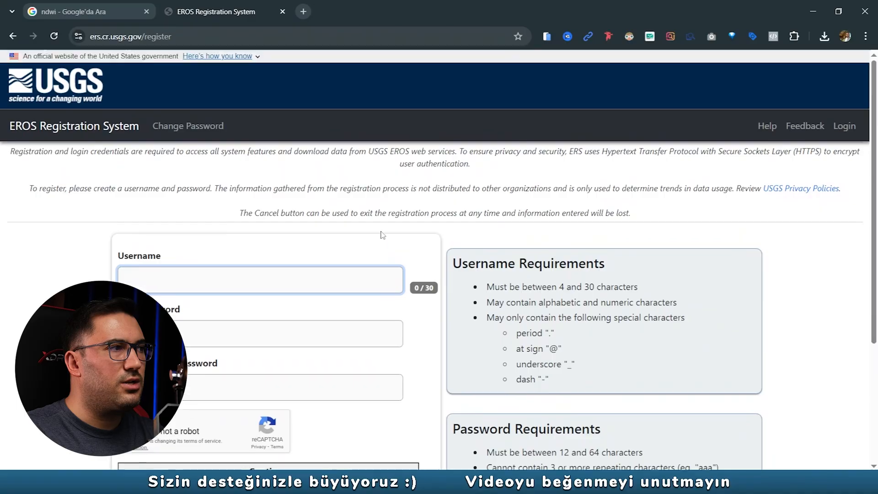
scroll(382, 235, up, 3)
click(13, 36)
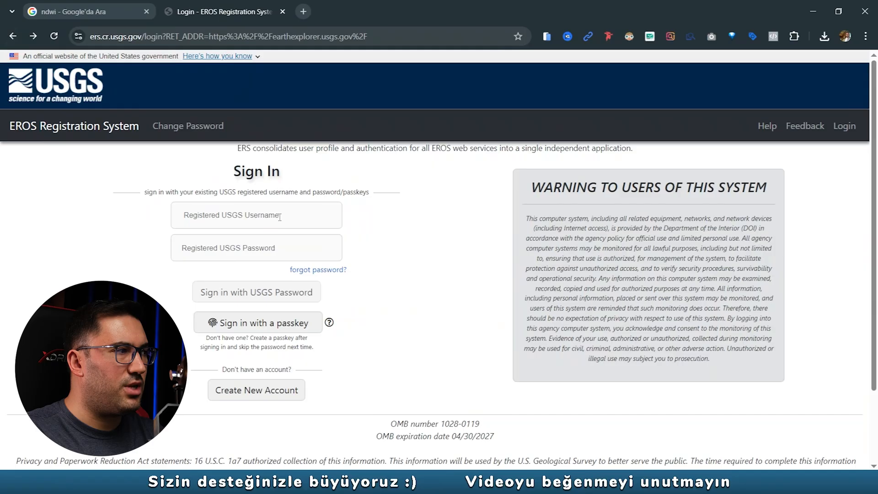
- Sign in to EarthExplorer with the registered USGS username and account password
click(279, 217)
text(fatihsucuuu)
click(238, 282)
text(••••••••)
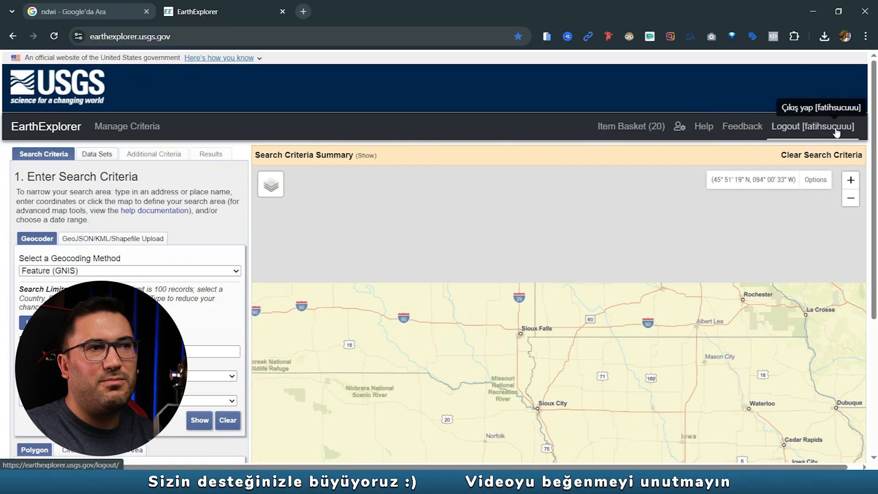
- Bring Türkiye into view on the EarthExplorer search map, with the Konya and Ankara region near the centre
scroll(240, 275, down, 3)
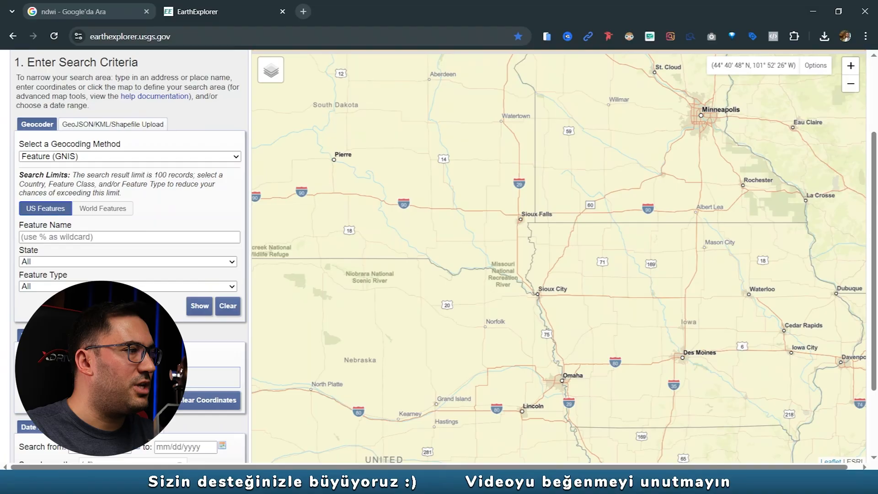
scroll(396, 274, down, 2)
scroll(445, 279, down, 1)
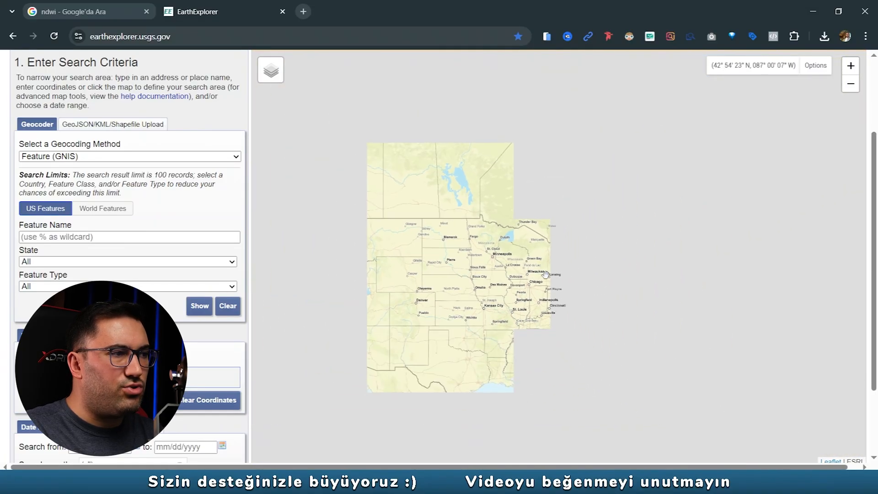
drag(762, 321, 459, 270)
drag(637, 263, 366, 259)
drag(555, 268, 486, 267)
scroll(487, 268, up, 1)
scroll(472, 275, up, 5)
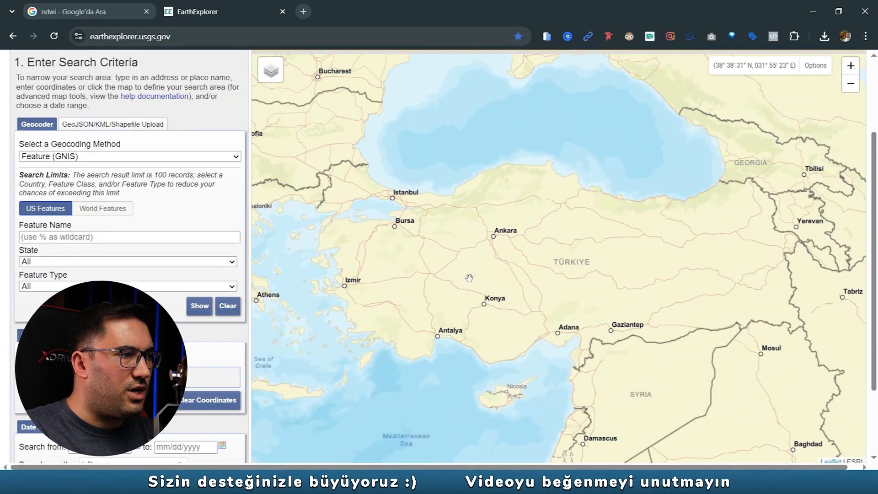
- Frame Akşehir Gölü on the map and set the current map extent as the polygon search area
scroll(477, 283, up, 2)
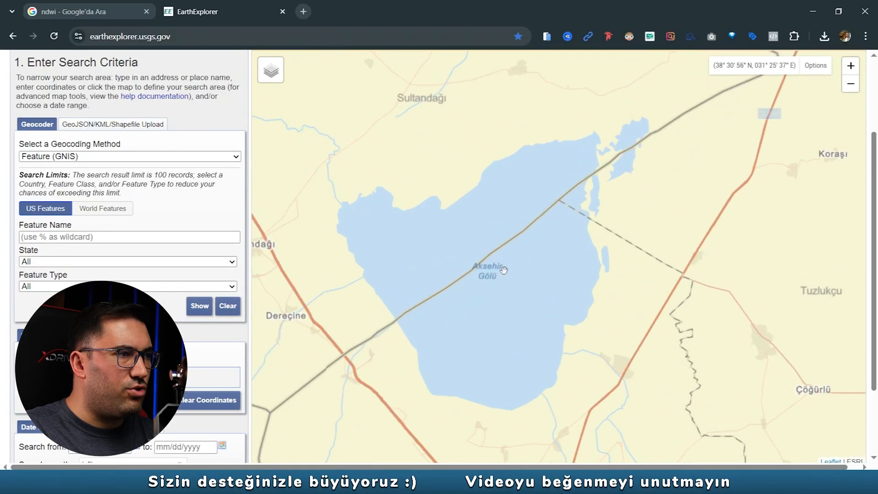
drag(671, 288, 703, 308)
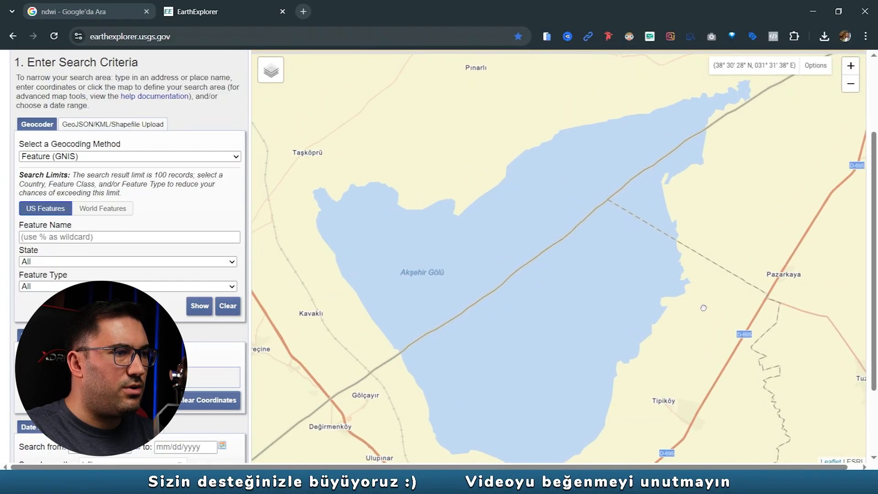
scroll(108, 340, down, 2)
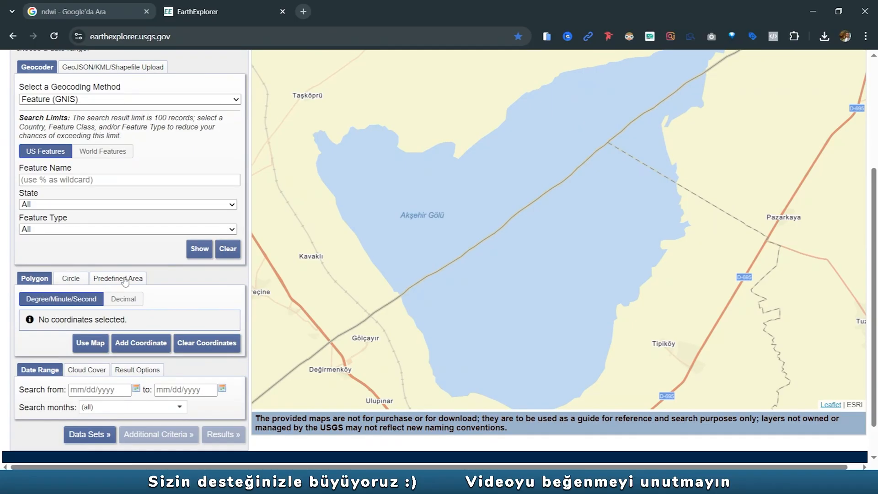
click(81, 280)
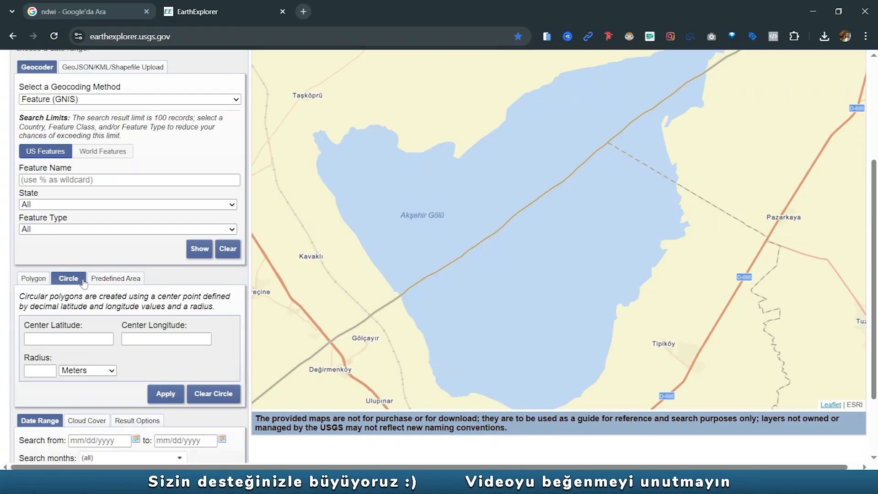
click(114, 282)
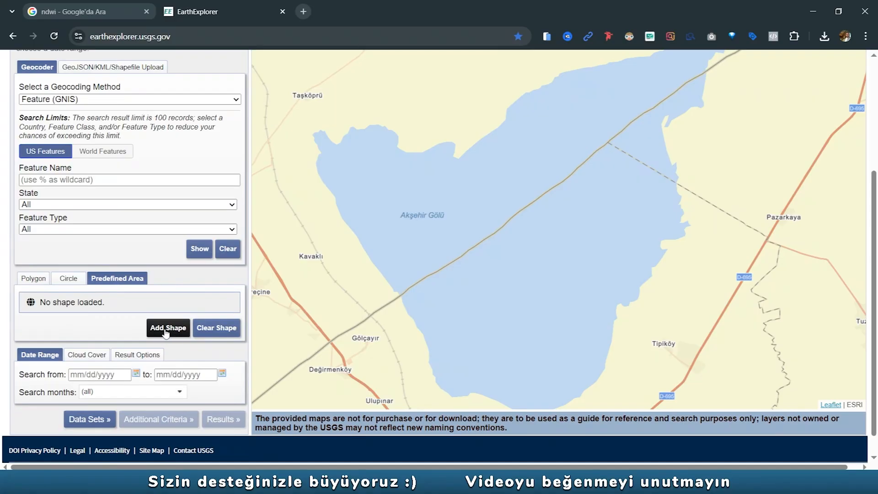
click(36, 280)
click(90, 342)
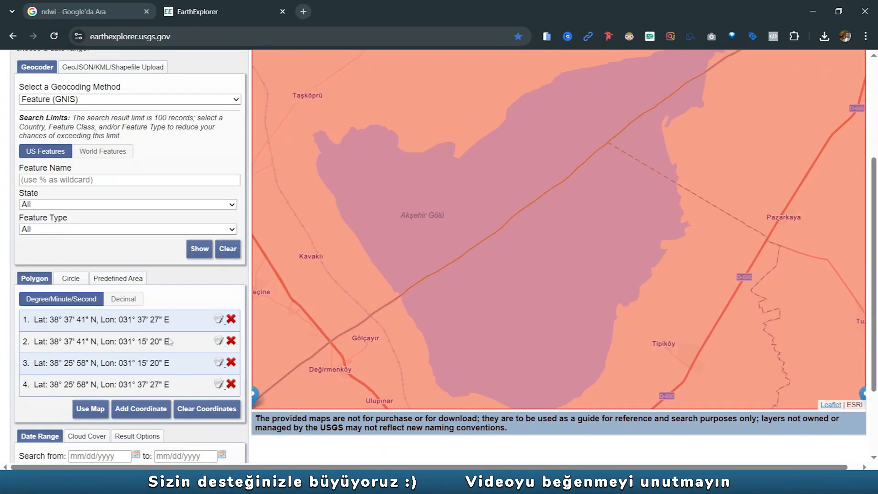
- Narrow the search polygon by moving its four corner markers inward so it fits more closely around Akşehir Gölü
scroll(551, 179, down, 1)
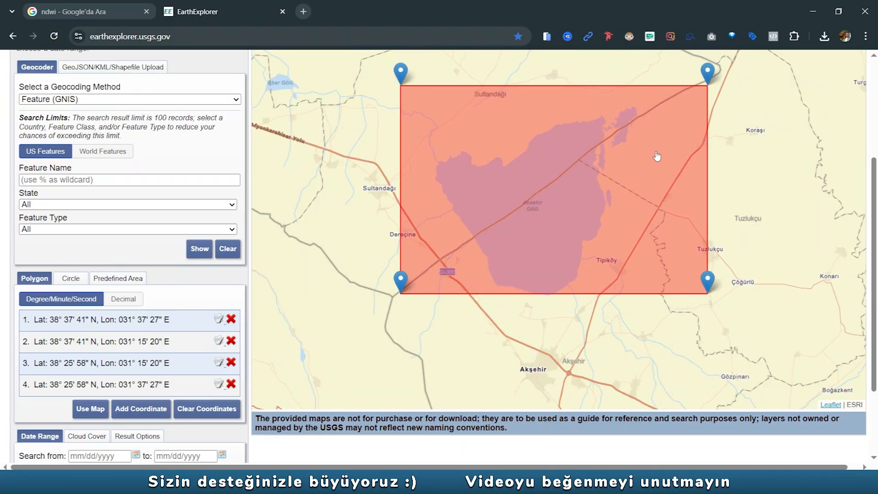
mouse_move(709, 70)
mouse_down()
mouse_move(635, 74)
mouse_move(646, 74)
mouse_up()
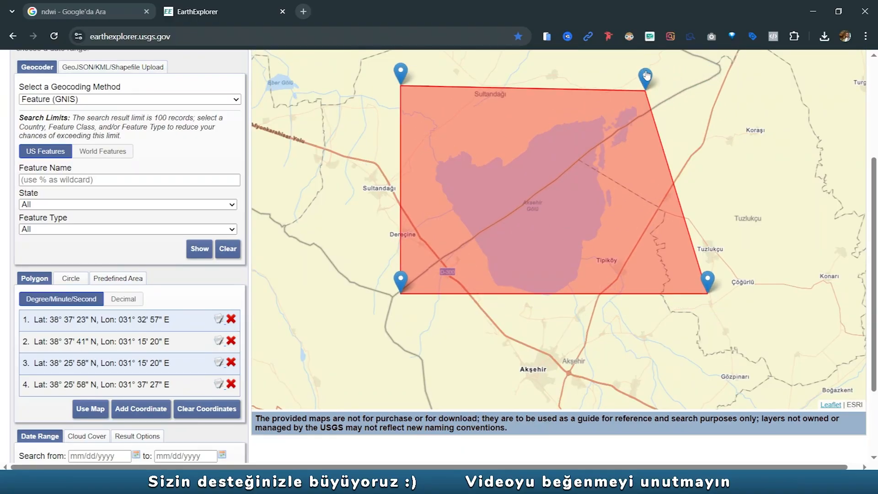
drag(707, 288, 643, 292)
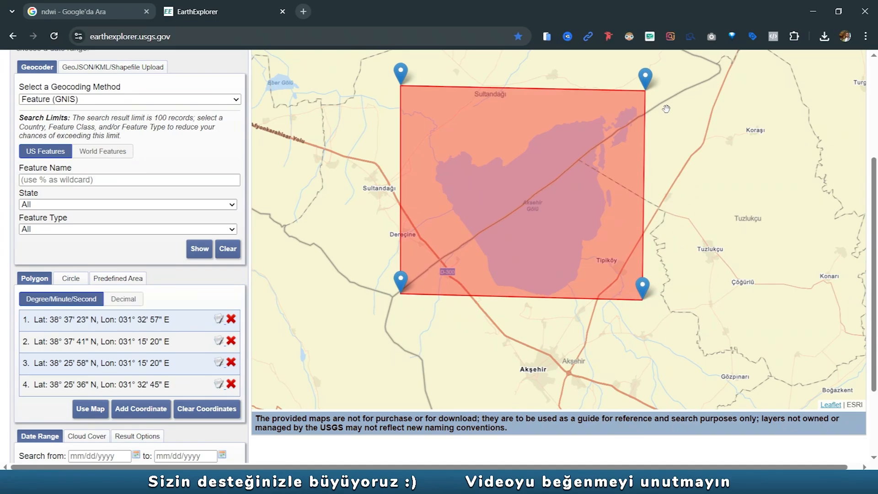
drag(401, 74, 428, 78)
drag(401, 279, 425, 281)
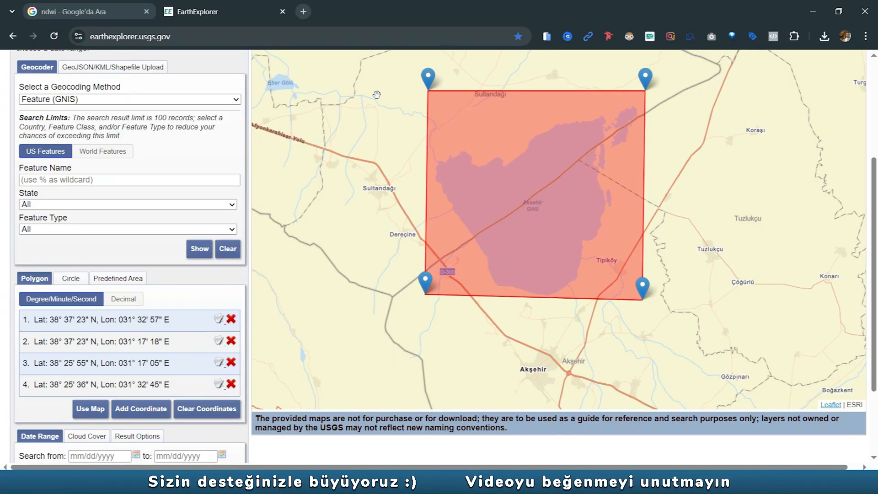
scroll(486, 174, down, 1)
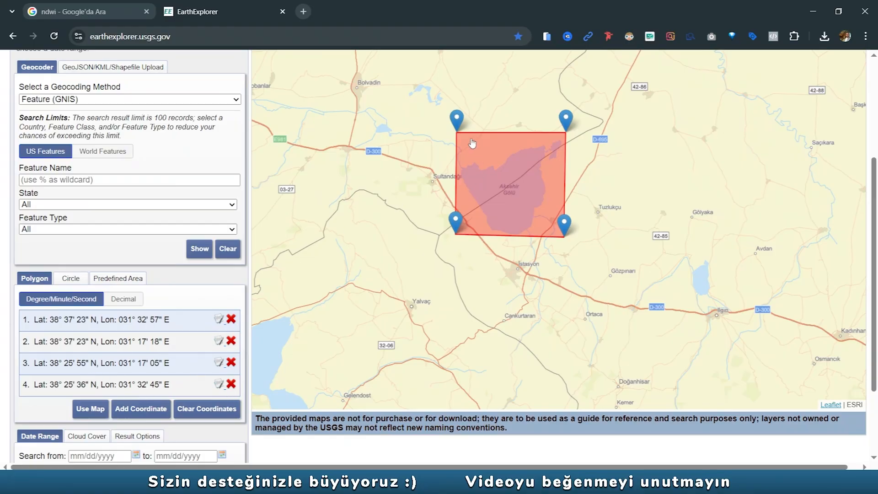
- Limit the cloud cover range to 0% - 20% in the search criteria
scroll(106, 295, down, 2)
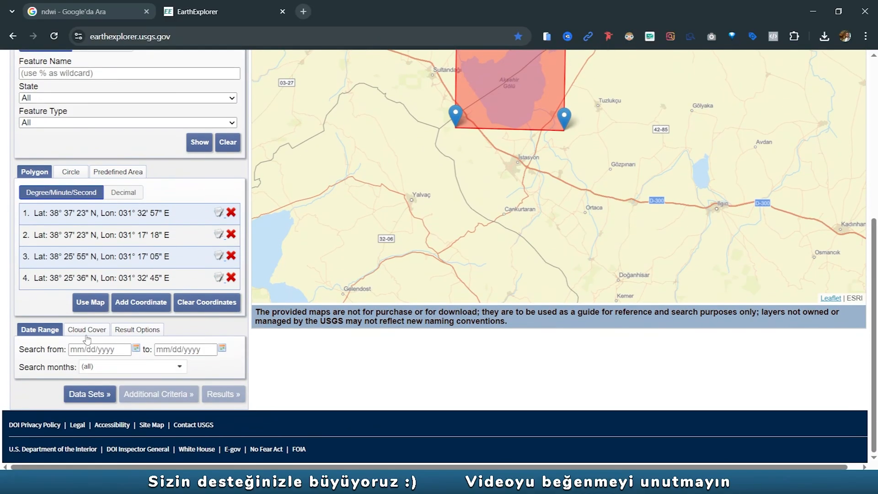
click(86, 333)
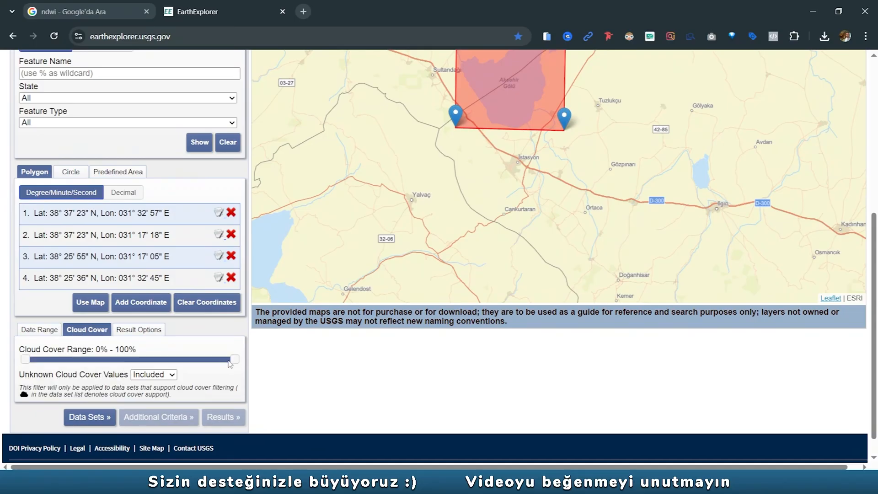
drag(238, 367, 71, 365)
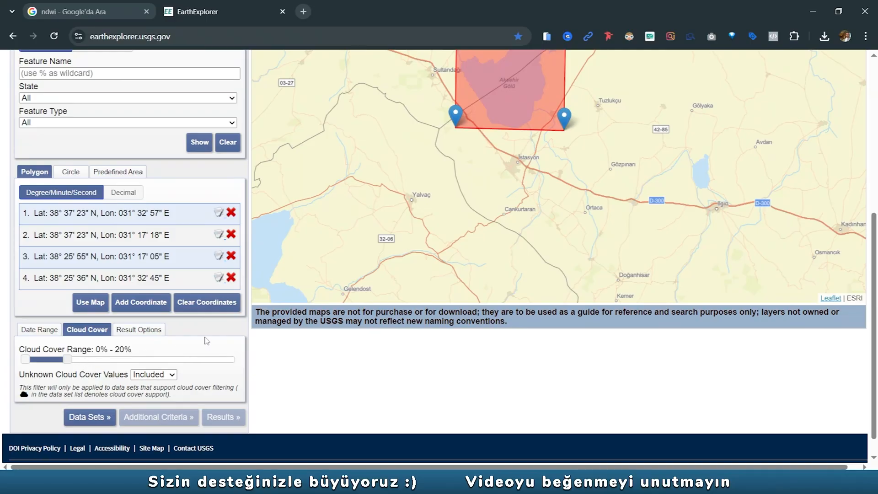
drag(478, 185, 490, 254)
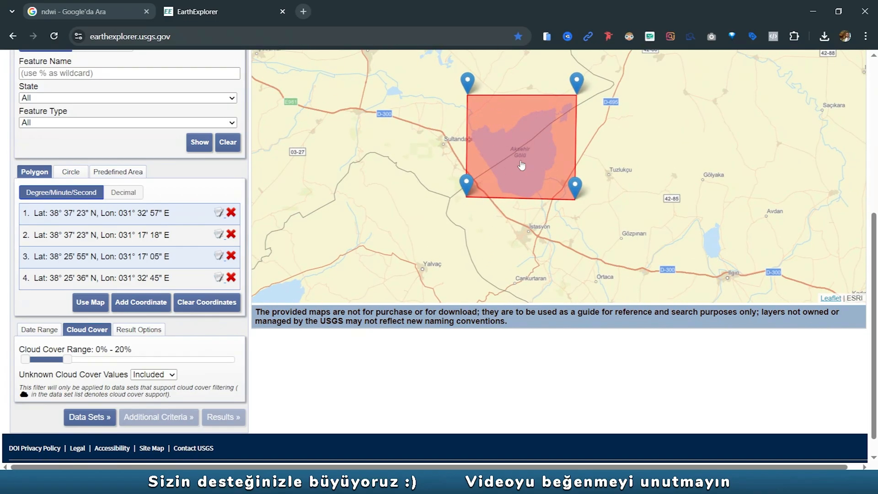
- Go to the data set selection and expand the Landsat Collection 2 Level-2 group
click(93, 418)
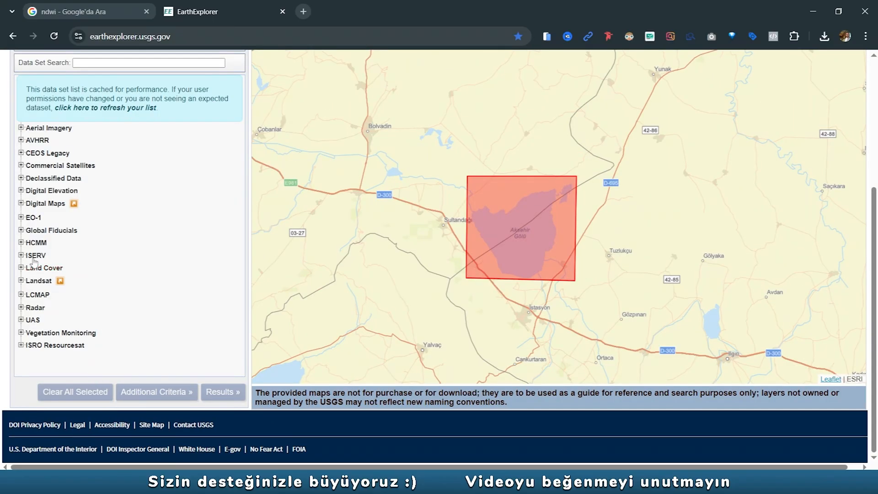
click(21, 281)
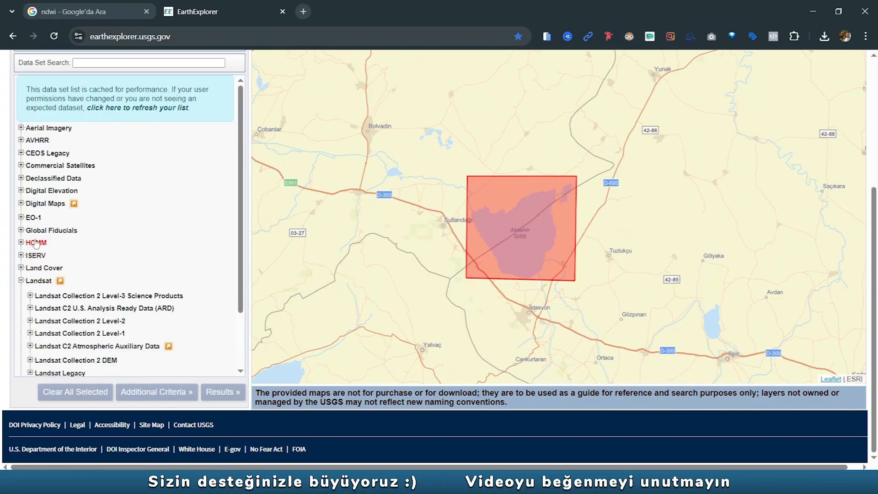
scroll(62, 323, down, 1)
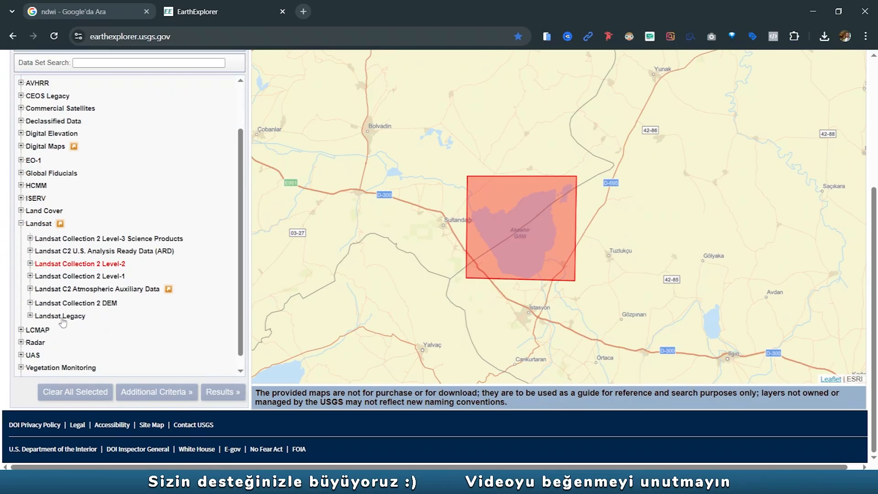
click(30, 264)
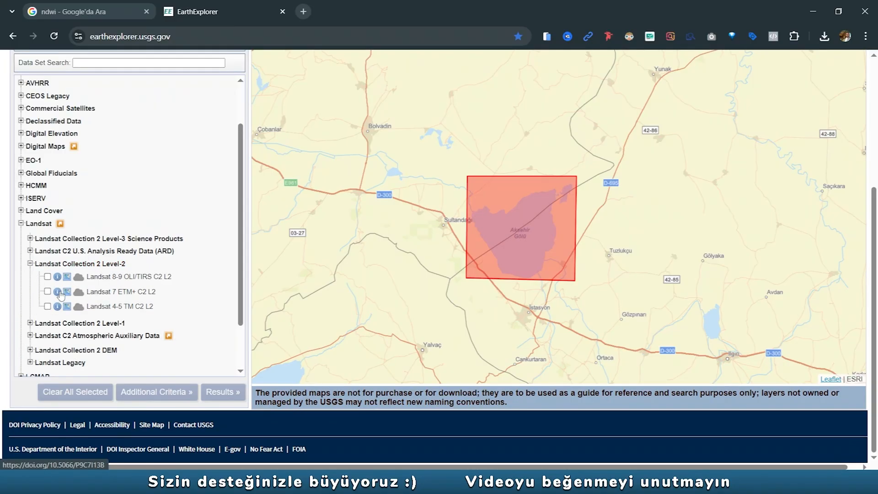
- Examine the data sets in the Landsat Collection 2 Level-1 group and collapse it again
click(30, 323)
scroll(35, 337, down, 1)
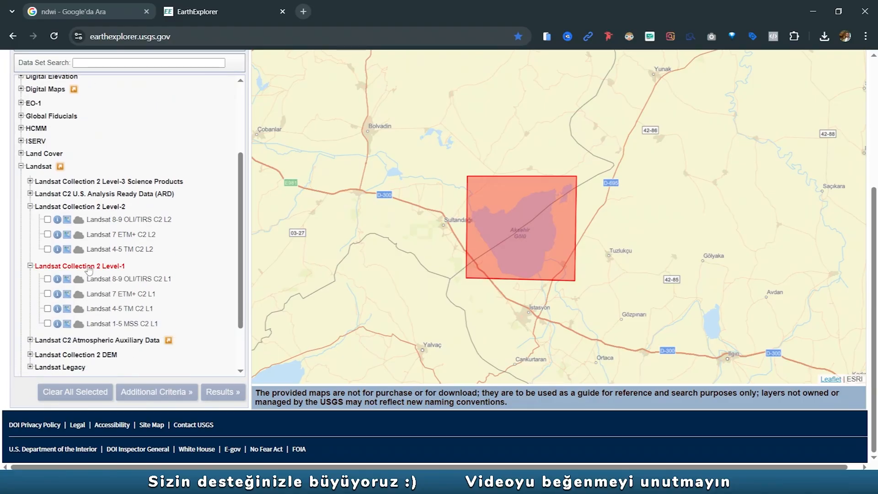
click(30, 266)
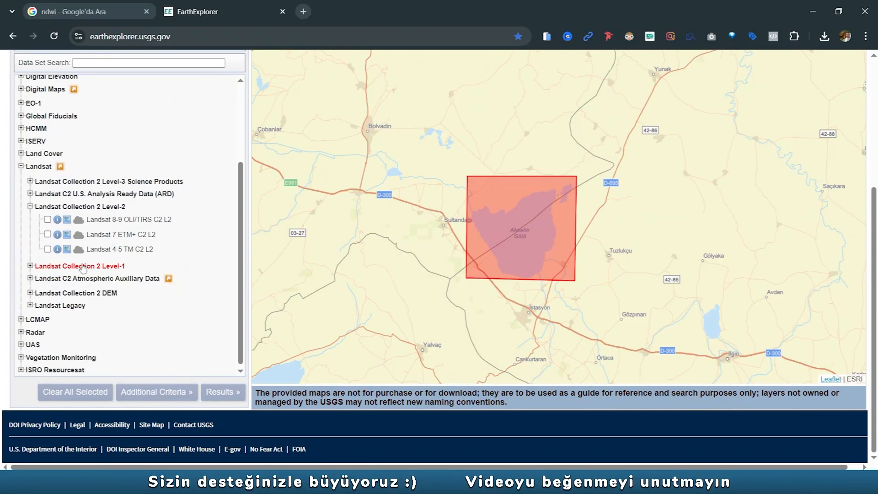
click(31, 266)
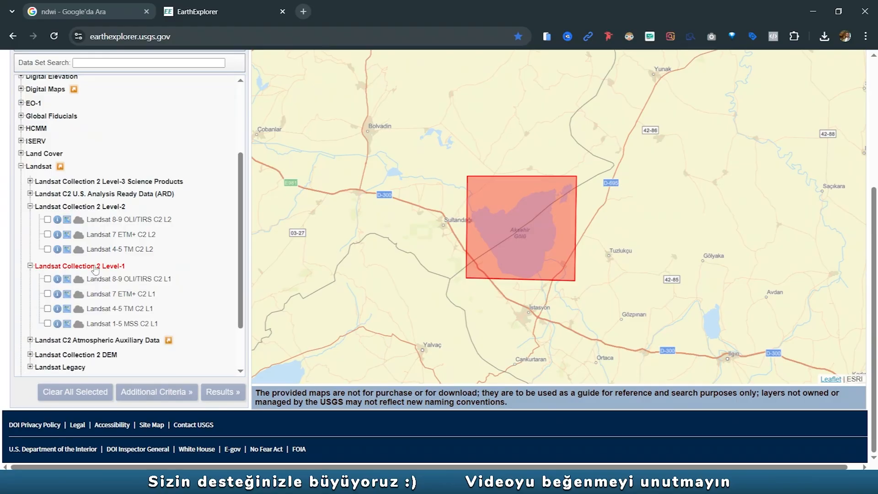
click(30, 266)
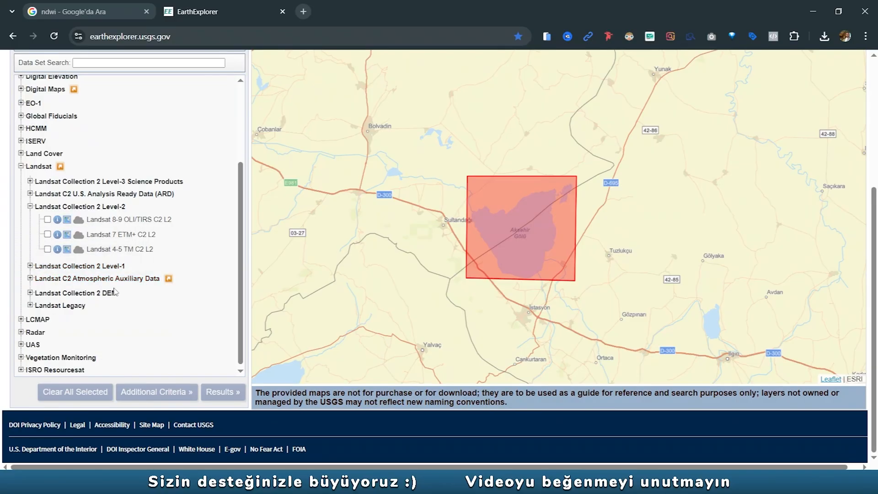
- Select the Landsat 4-5 TM C2 L2 data set and run the search
scroll(118, 314, up, 1)
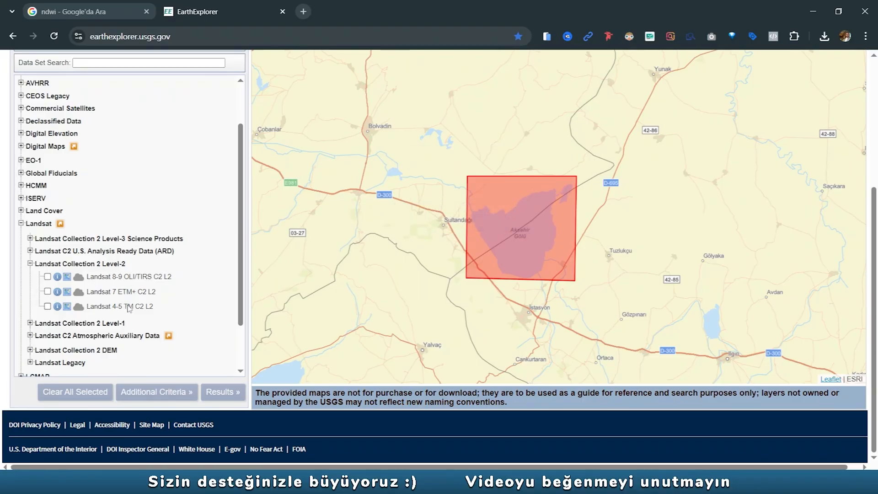
click(47, 306)
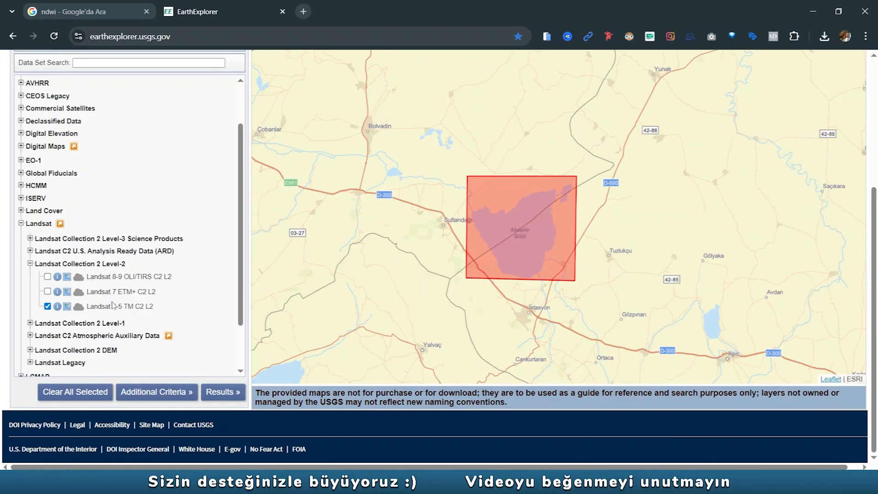
click(225, 395)
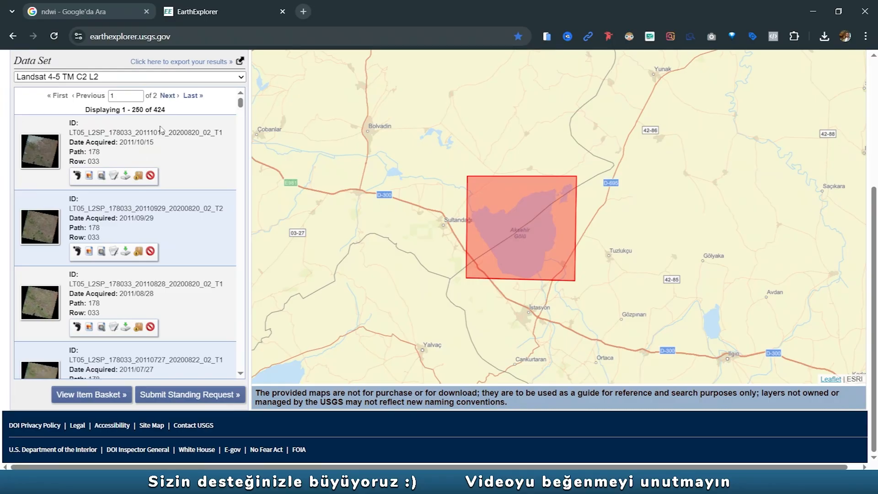
- Go to the second results page and examine its oldest scenes from 1984, toggling the browse comparison for the 1984/06/30 scene
click(169, 95)
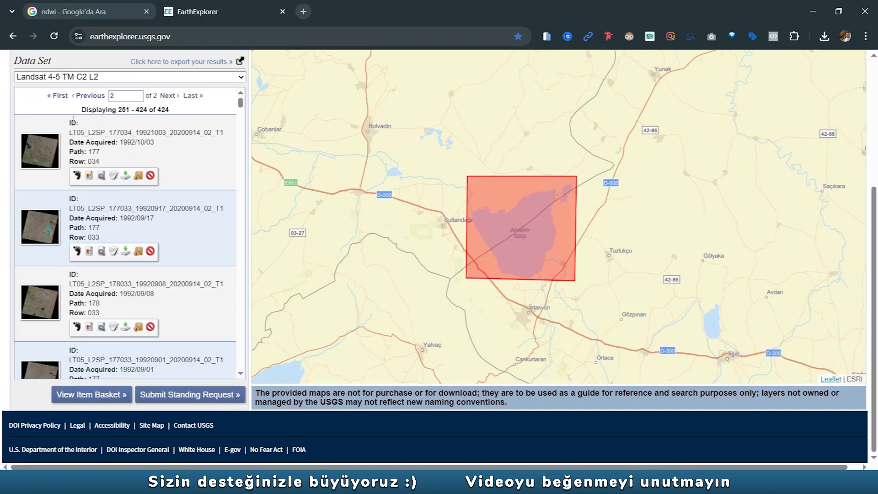
drag(240, 104, 242, 367)
scroll(127, 313, up, 5)
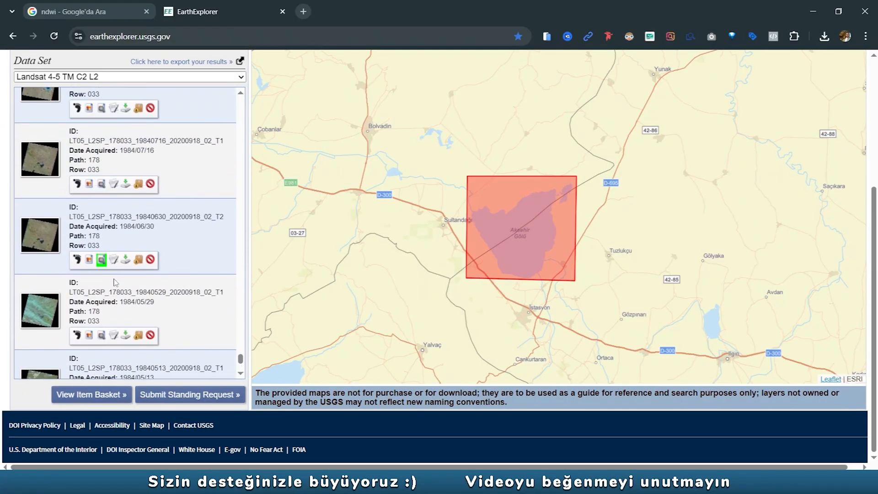
scroll(115, 288, up, 2)
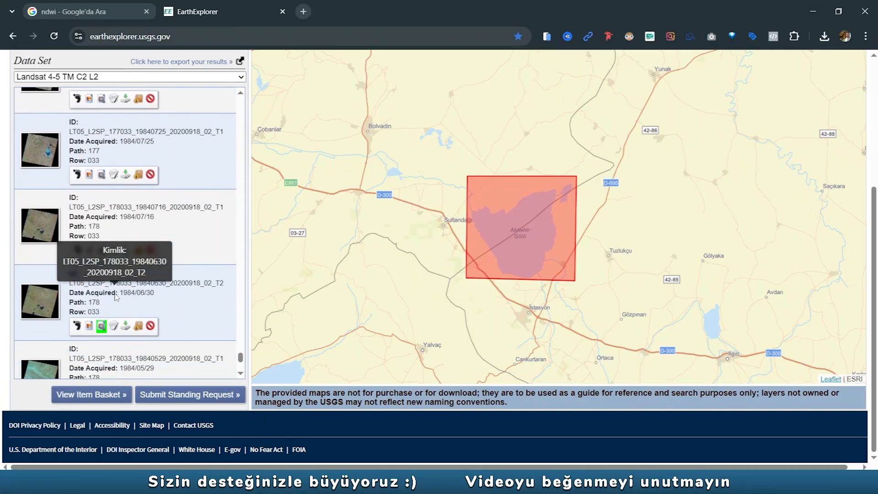
click(102, 326)
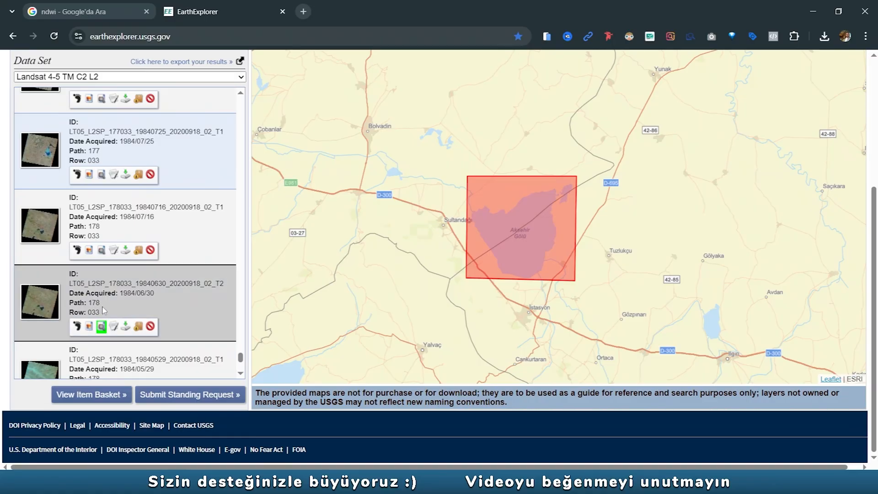
- Find the 1985/07/19 scene with path 178 and row 033 in the results and overlay its browse image on the map
scroll(101, 320, up, 6)
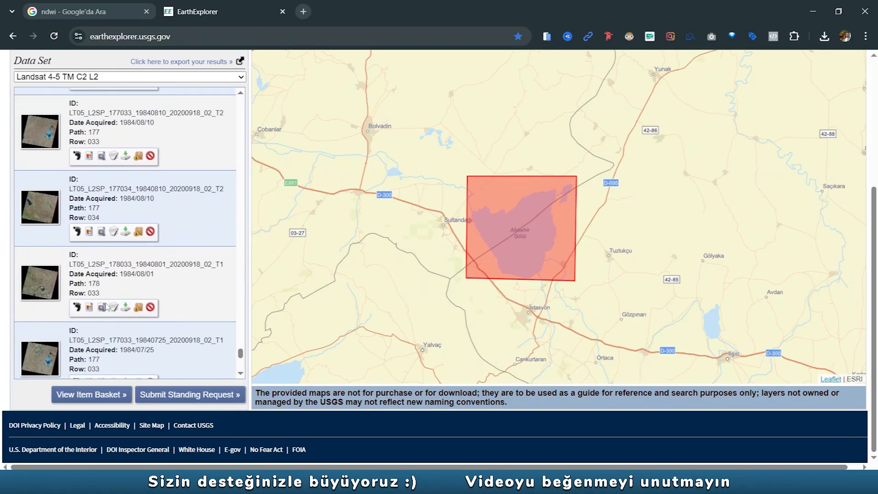
scroll(106, 306, up, 10)
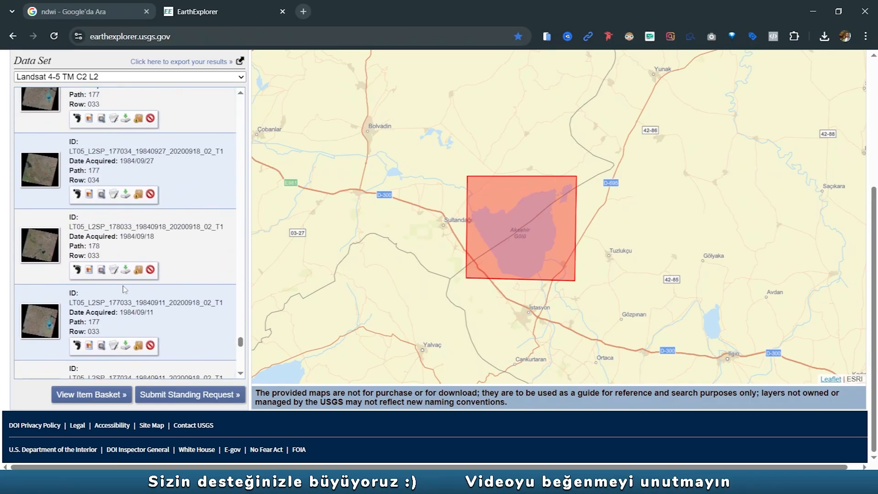
scroll(124, 301, up, 3)
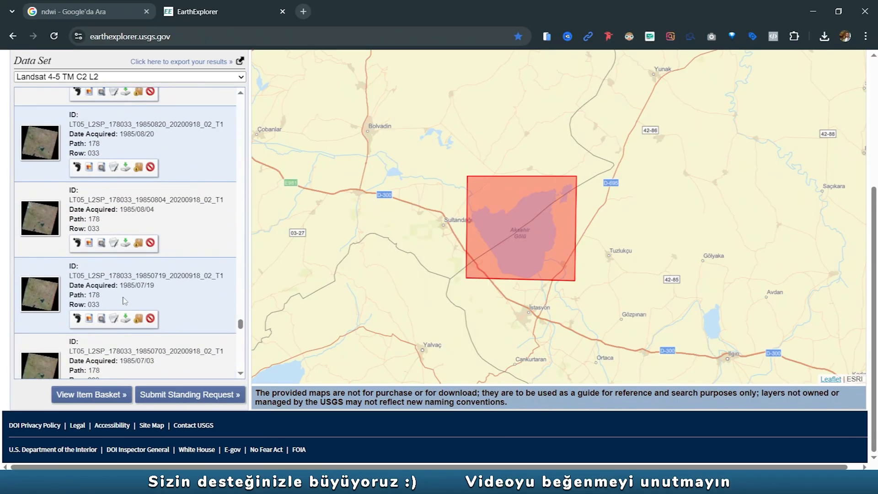
scroll(151, 293, down, 2)
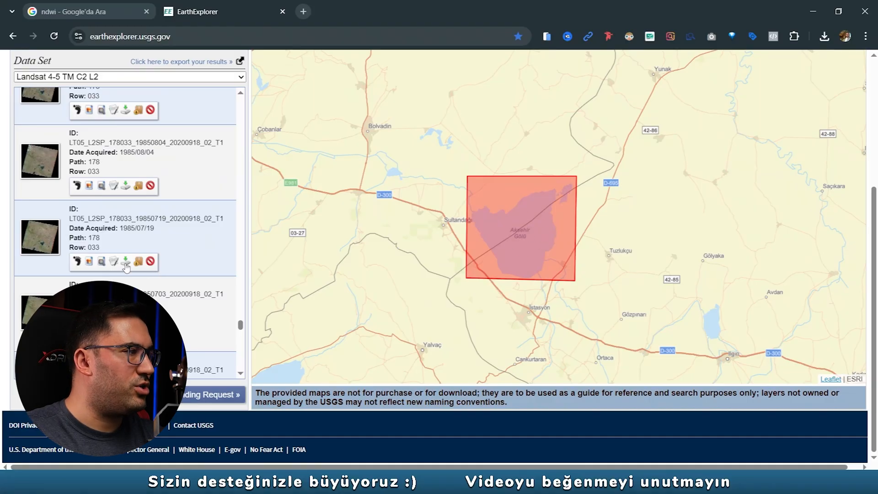
click(88, 261)
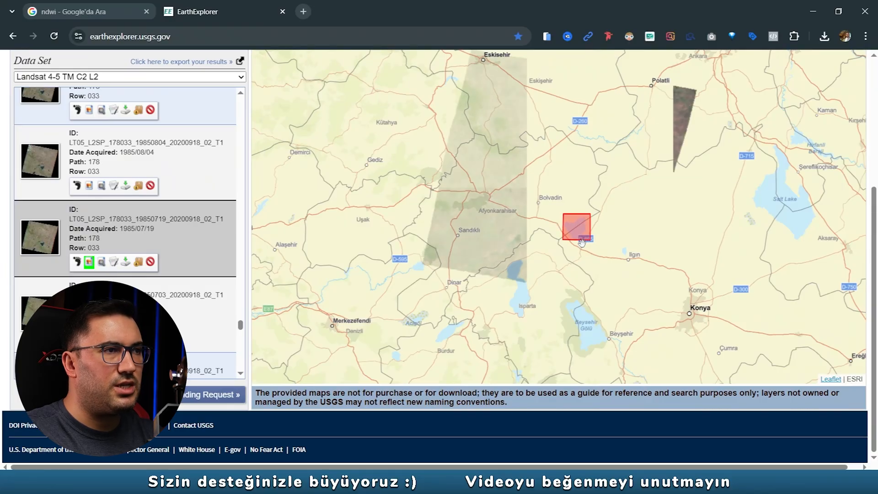
- Zoom in on the lake and list the individual product bundle files of the 1985/07/19 scene down to its surface reflectance bands
scroll(584, 235, up, 3)
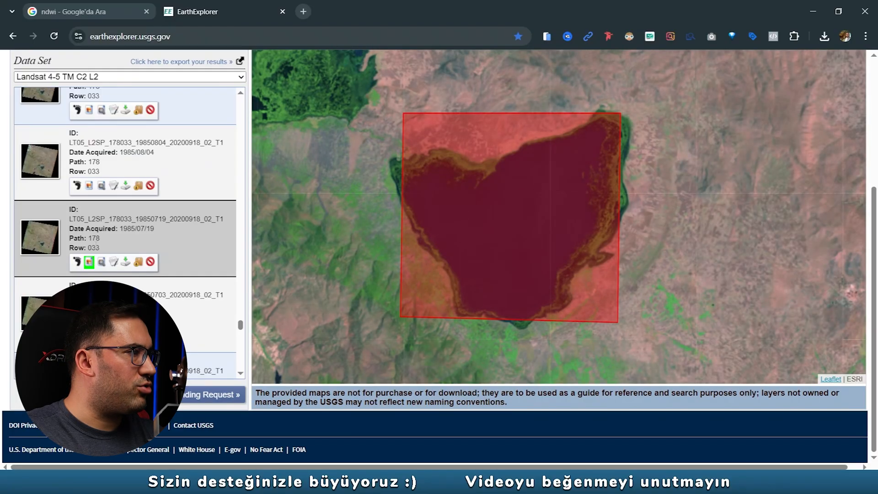
click(125, 262)
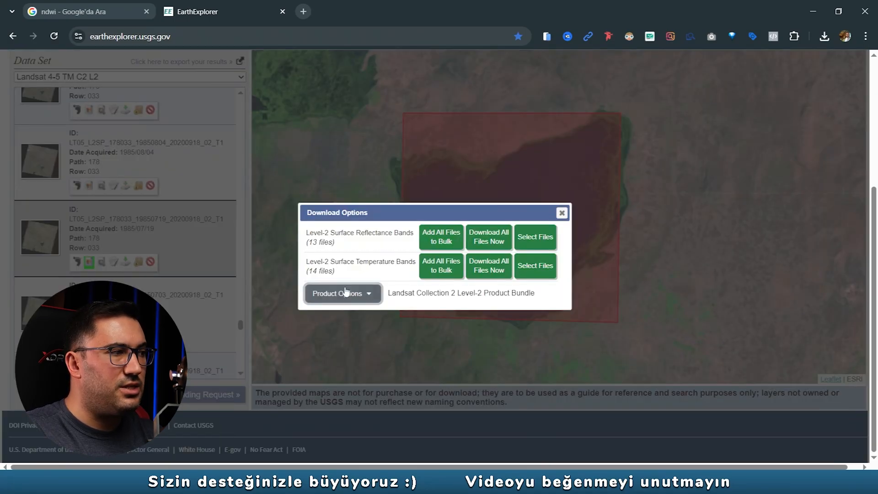
click(367, 293)
scroll(434, 279, down, 3)
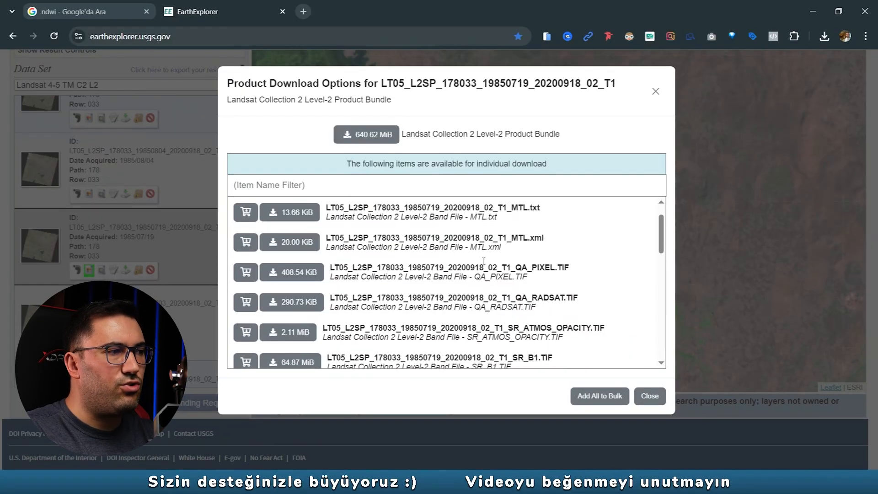
scroll(462, 288, down, 1)
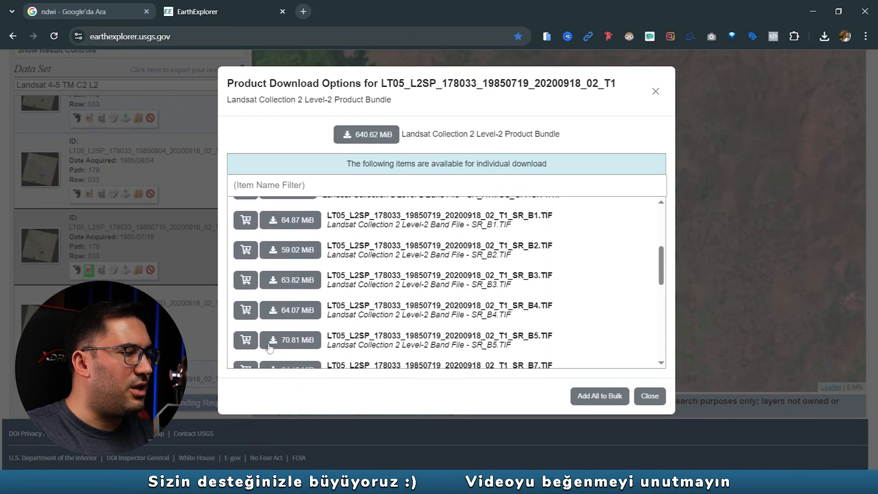
- Switch to the photo viewer and check the green and near infrared band numbers in the Landsat 4-5 TM band table
click(276, 482)
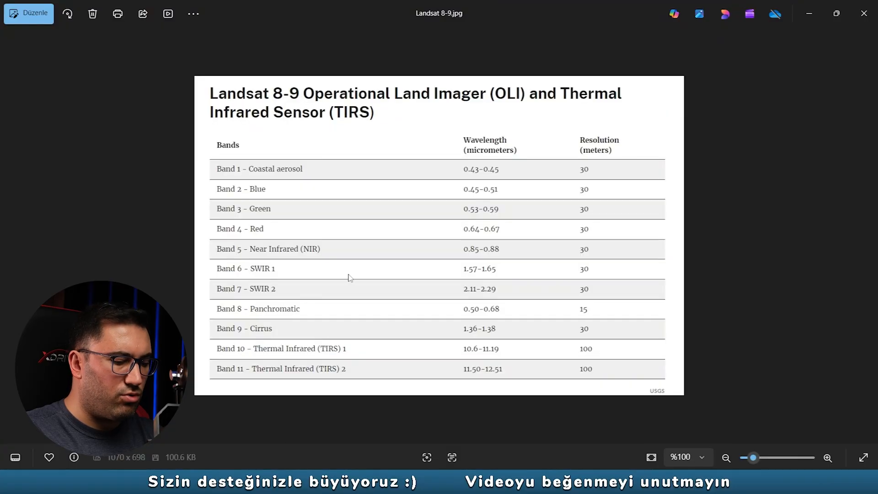
key(Left)
key(Left)
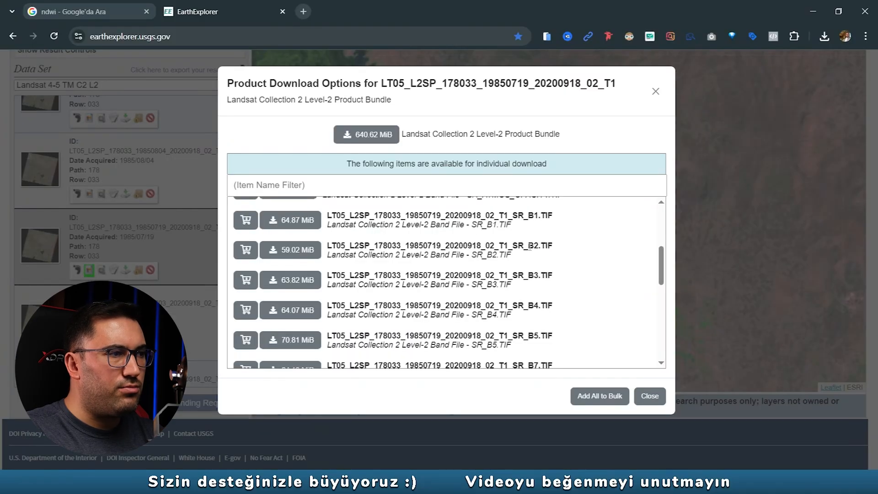
- Download the SR_B2.TIF and SR_B4.TIF band files of the 1985/07/19 scene in EarthExplorer
drag(529, 247, 534, 246)
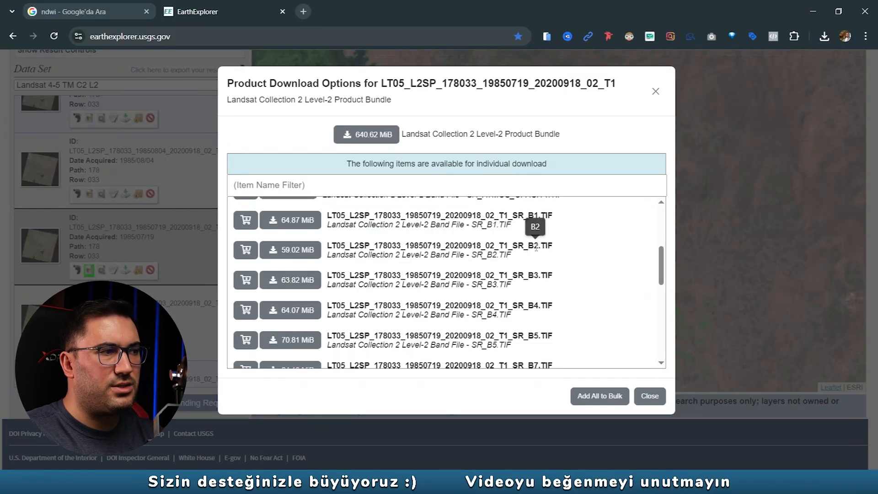
click(286, 251)
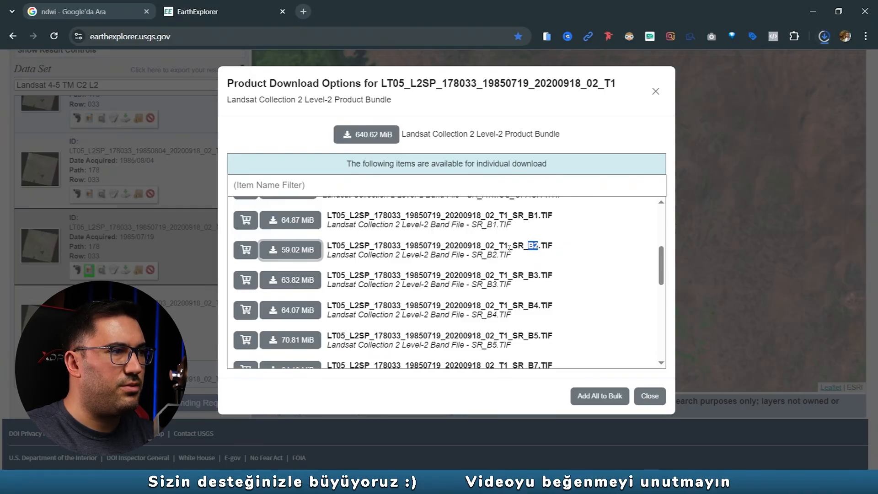
click(296, 317)
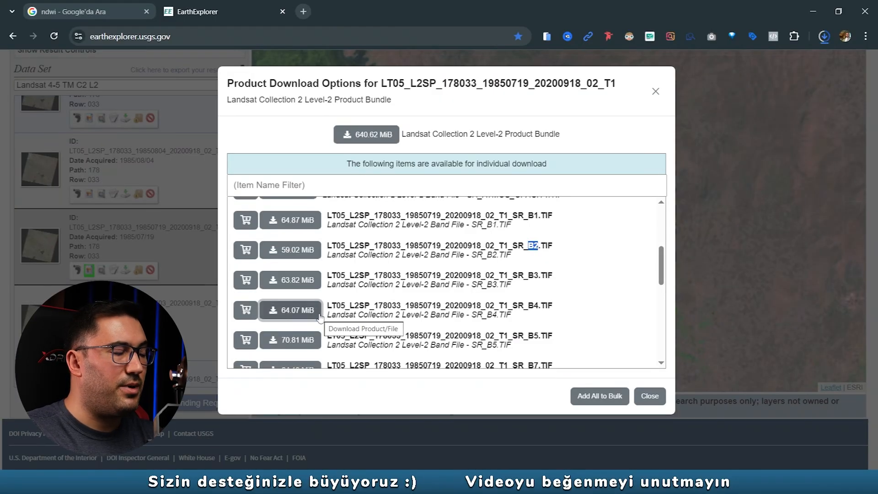
- Open the downloads folder in File Explorer and select the two downloaded Landsat TIF files together
click(276, 482)
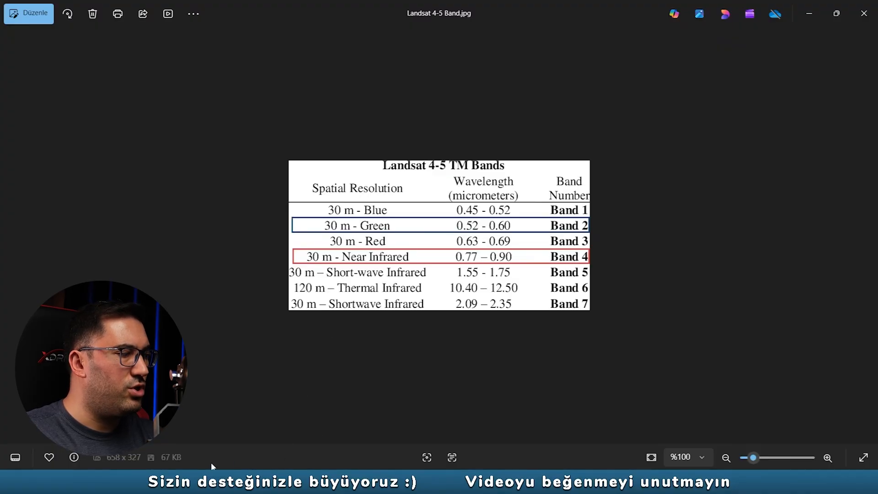
click(220, 481)
click(821, 38)
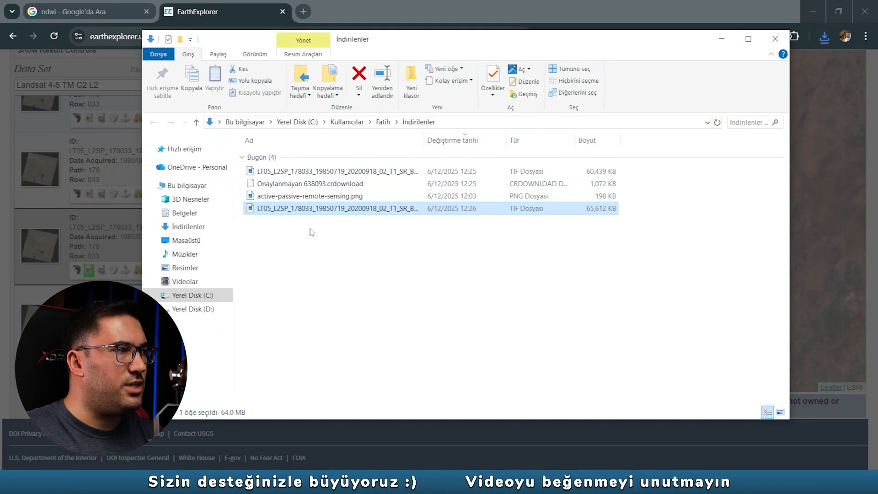
key(Home)
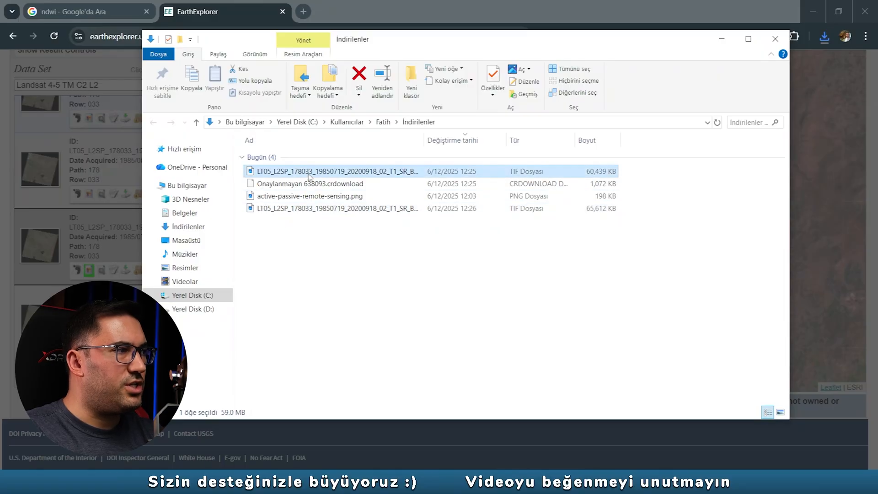
ctrl+click(302, 210)
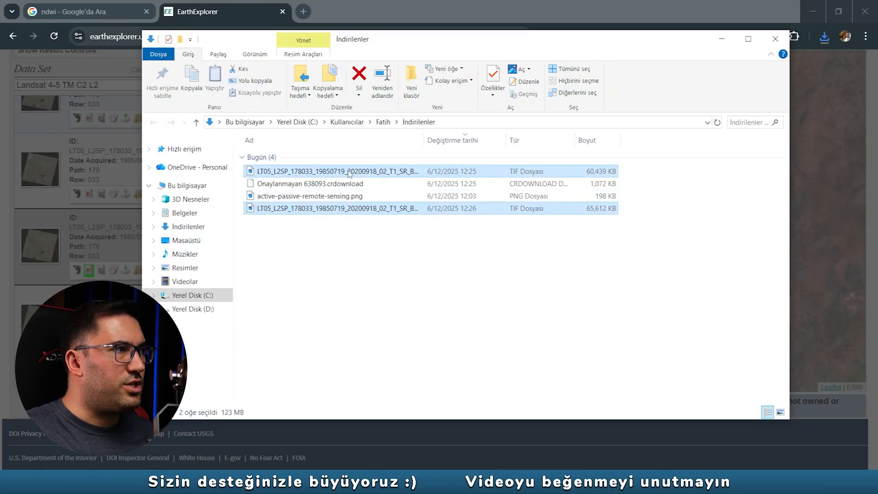
- Clear the other windows from the desktop and create a new desktop folder named Akşehir Gölü
click(814, 11)
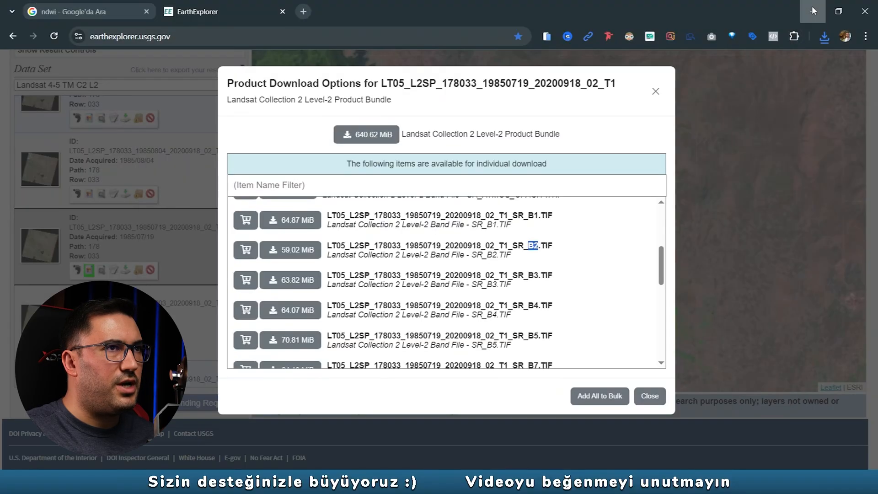
click(813, 11)
click(821, 15)
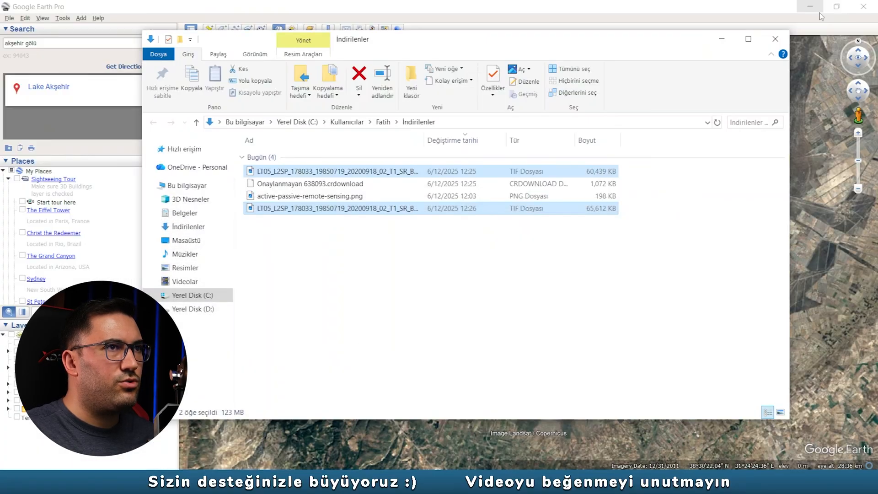
click(810, 8)
drag(562, 53, 730, 104)
right_click(236, 165)
mouse_move(274, 303)
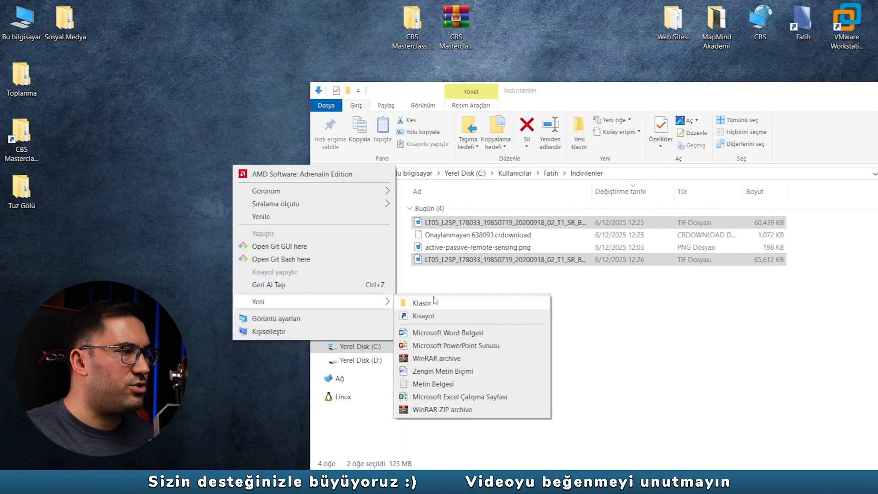
click(433, 303)
text(A)
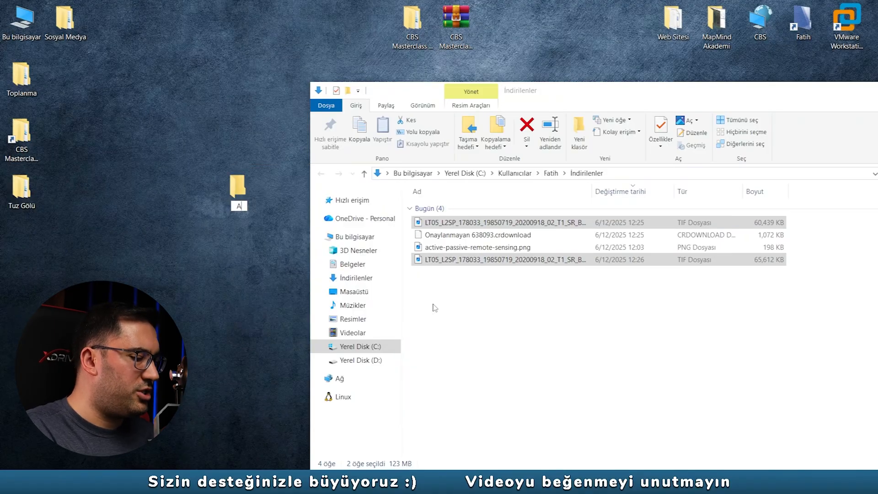
text(kşehir Gölü)
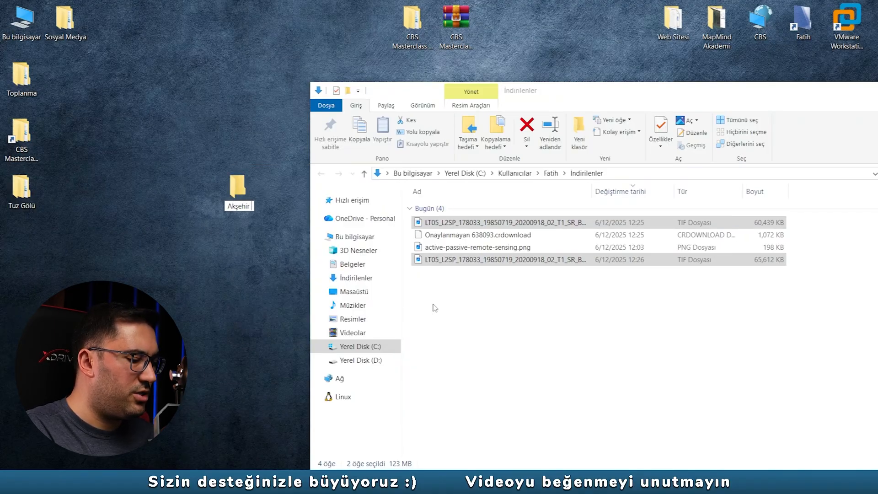
key(Return)
- Create a subfolder named 1985 inside the Akşehir Gölü folder and open it
double_click(238, 190)
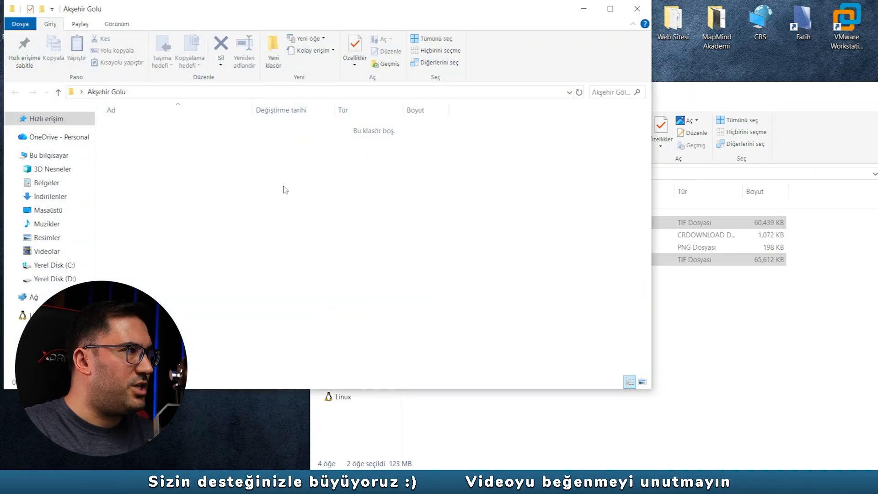
click(273, 50)
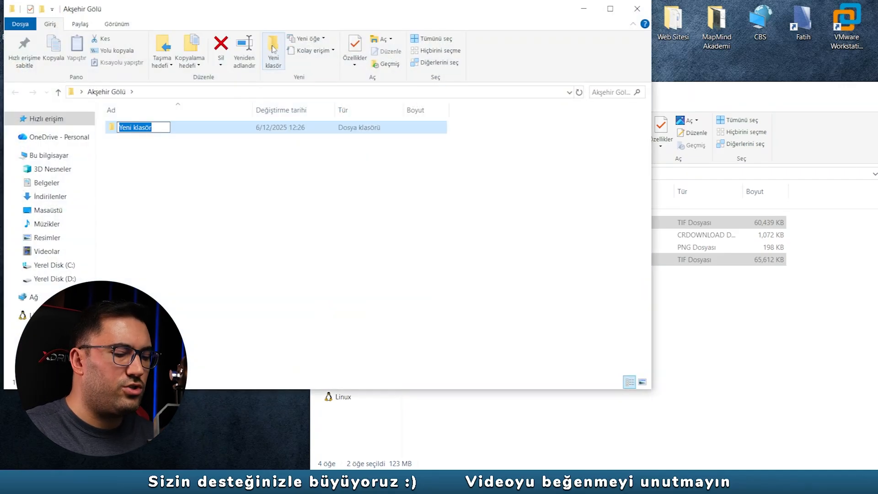
text(1985)
key(Return)
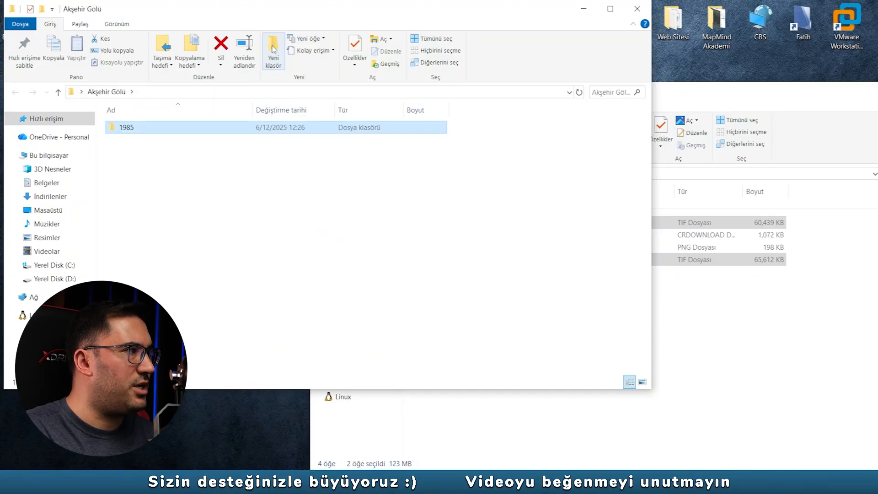
double_click(128, 128)
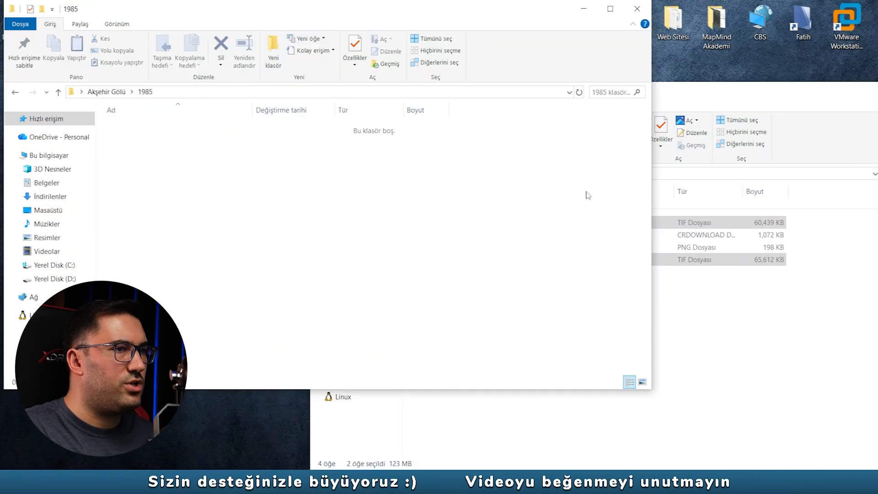
- Move the two selected TIF files from the downloads folder into the 1985 folder and widen the name column to fit
click(705, 112)
drag(446, 261, 238, 208)
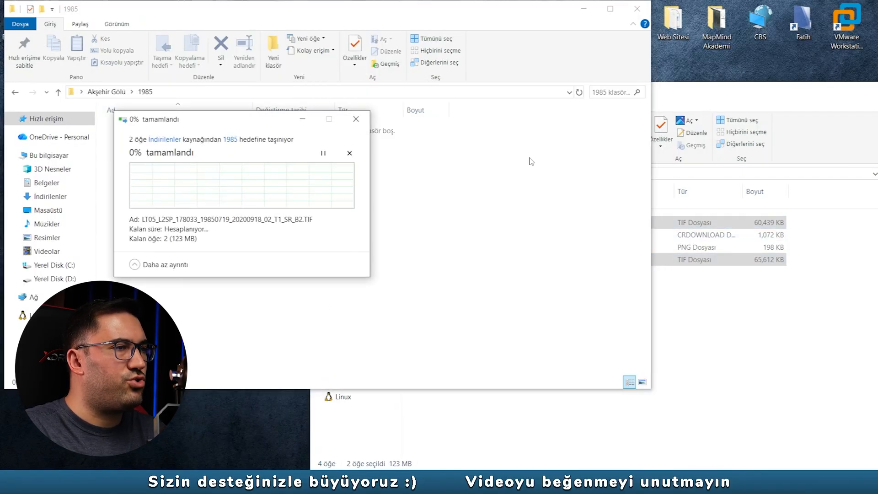
drag(758, 100, 635, 106)
click(767, 96)
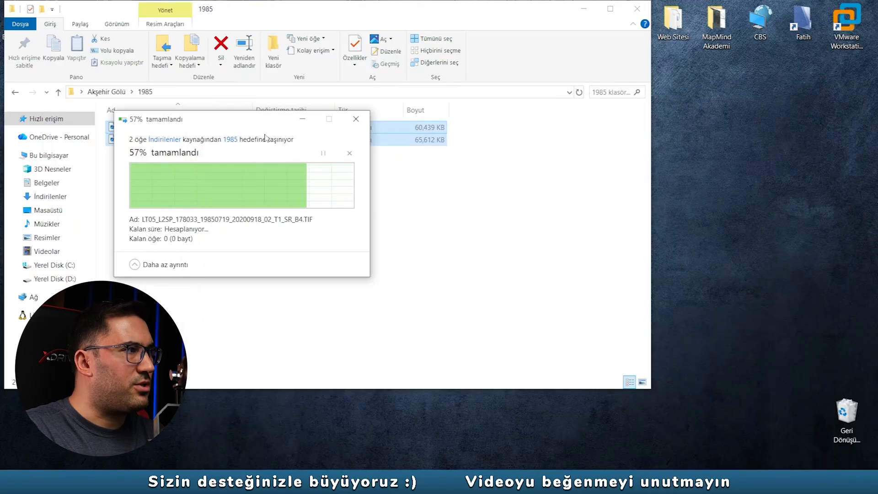
drag(284, 17, 442, 37)
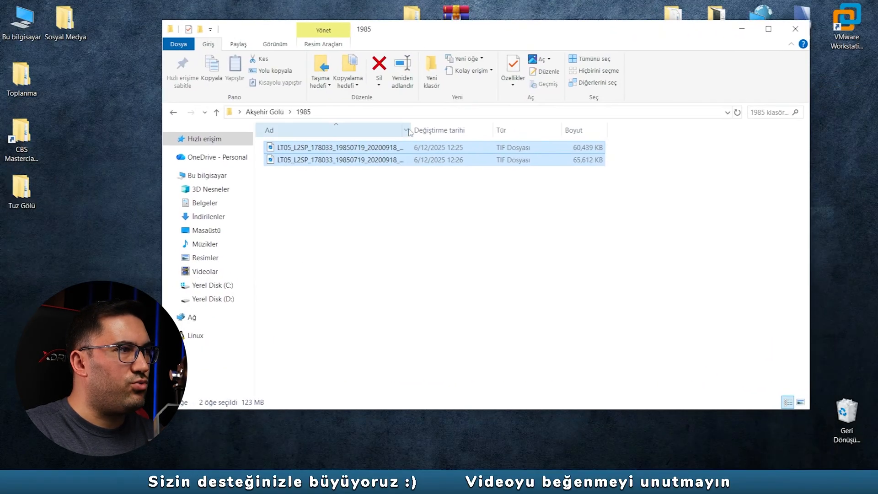
double_click(411, 130)
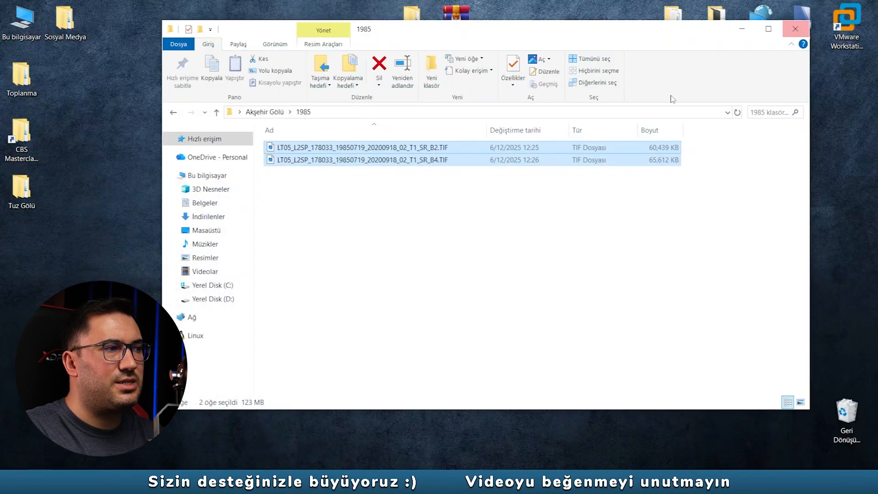
- Shorten the name of the B2 band file to LT05_19850719_B2.TIF and select its LT05_19850719_ prefix for reuse
click(380, 149)
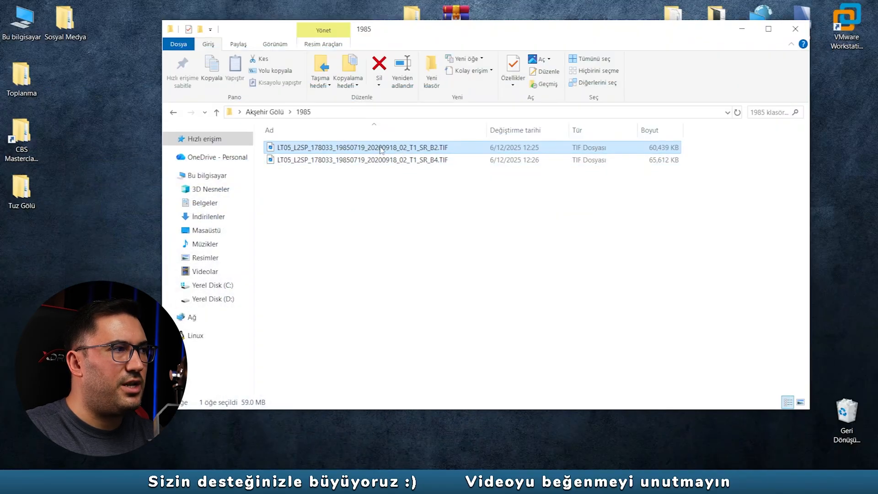
click(294, 148)
drag(294, 147, 316, 147)
key(BackSpace)
click(317, 147)
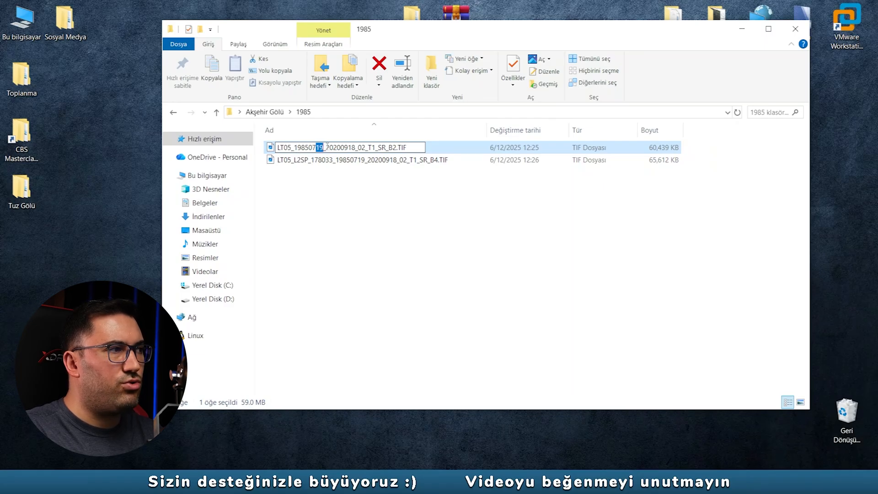
drag(333, 148, 385, 147)
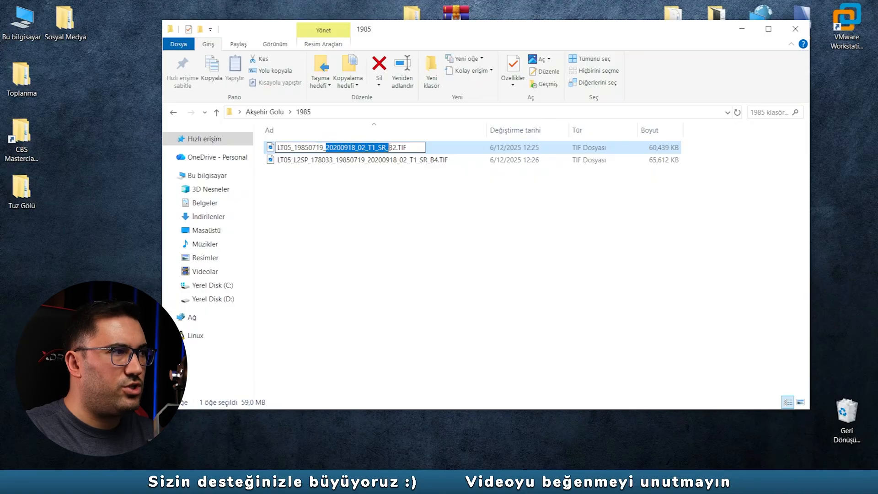
key(Delete)
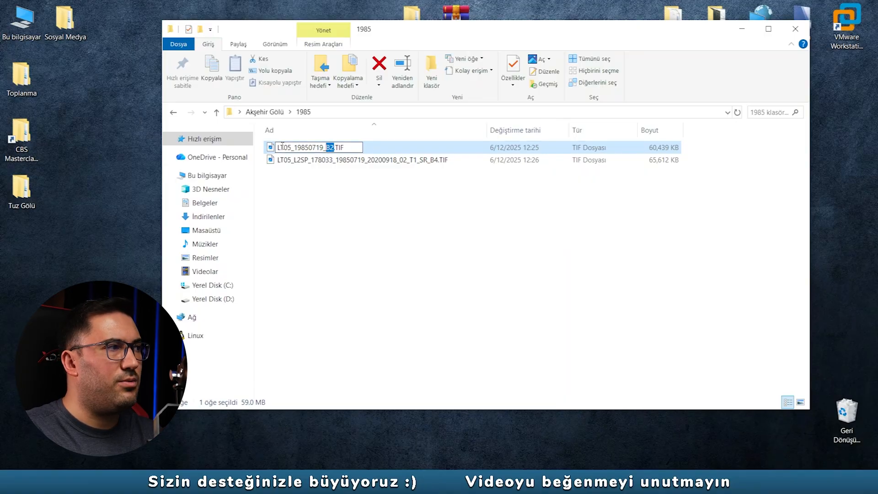
drag(294, 147, 275, 151)
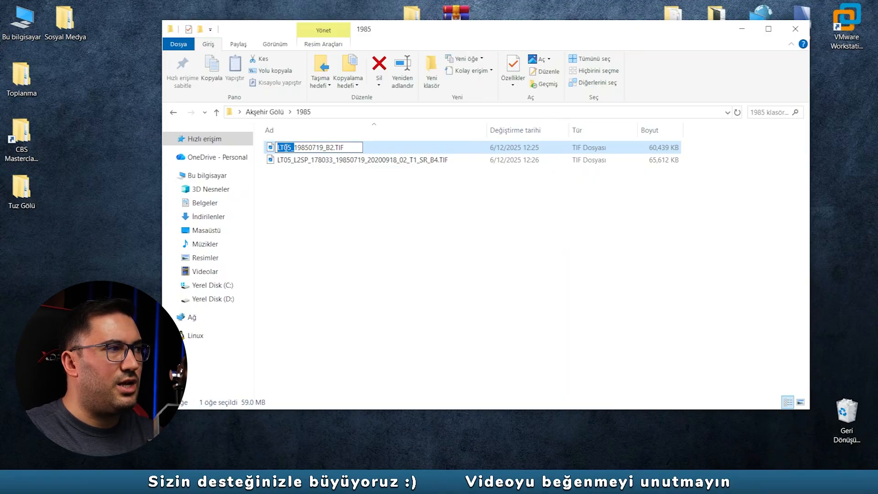
click(283, 148)
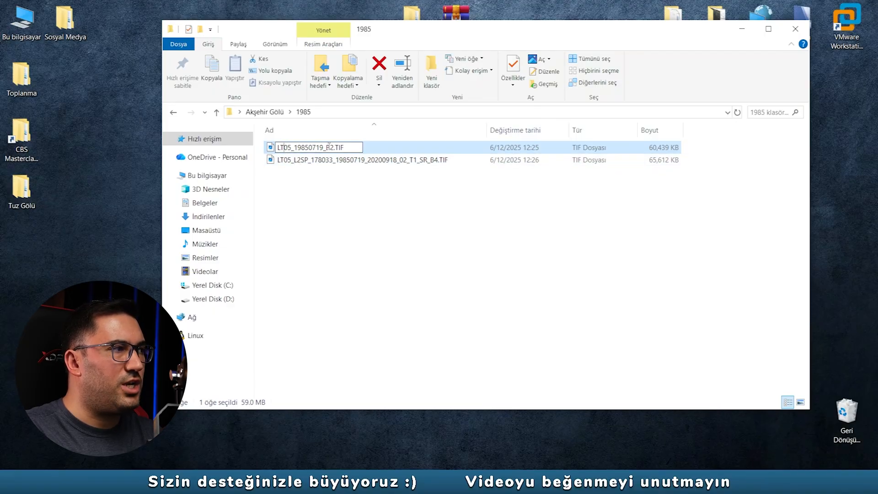
drag(326, 147, 274, 147)
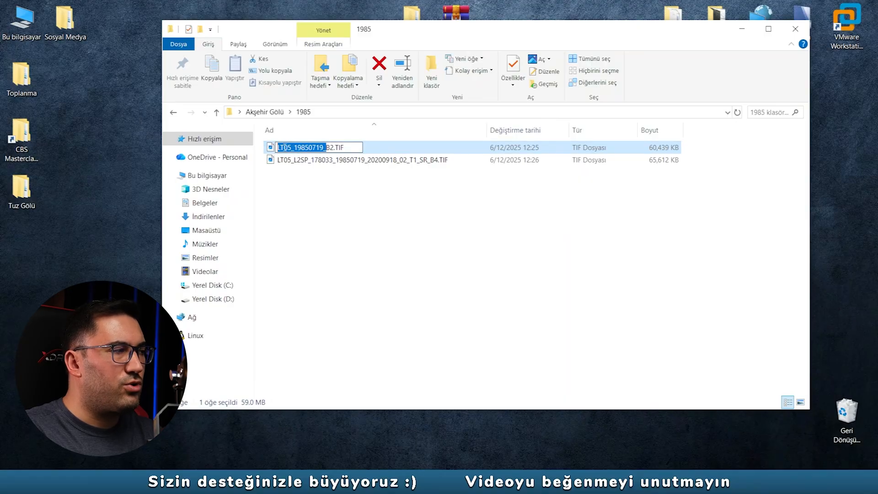
- Shorten the name of the B4 band file to LT05_19850719_B4.TIF
click(330, 164)
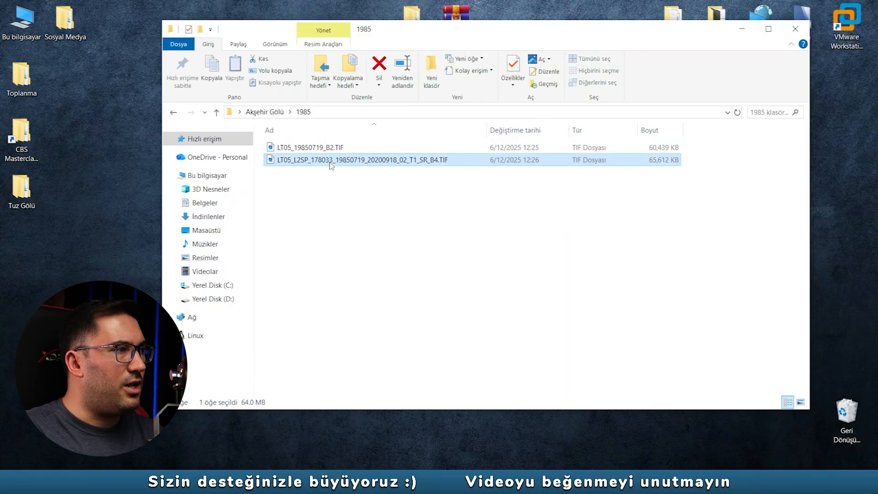
click(332, 163)
drag(431, 160, 280, 169)
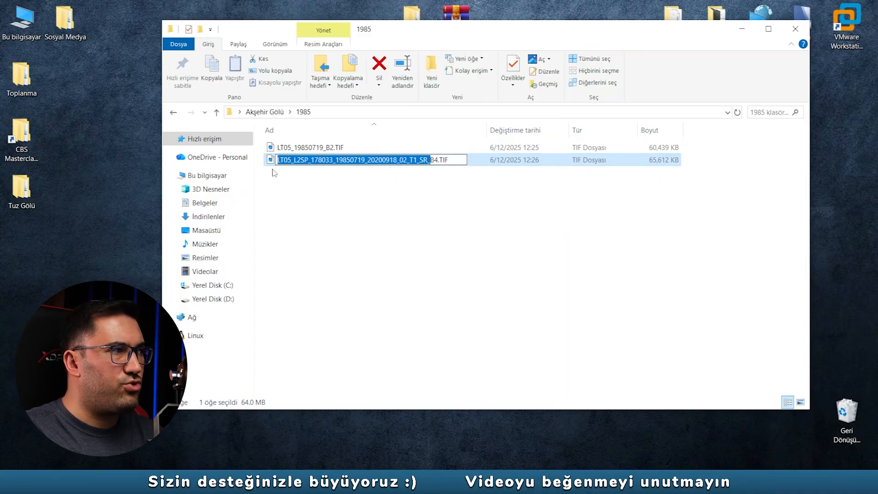
text(LT05_19850719_)
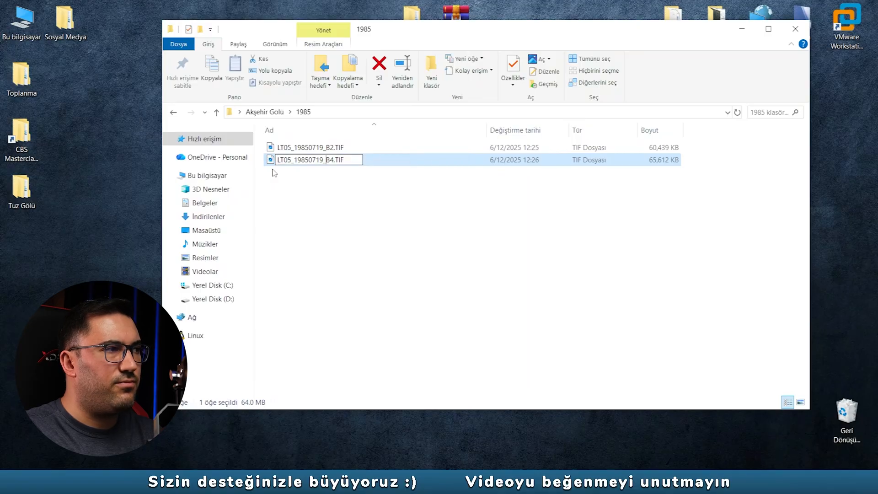
click(306, 171)
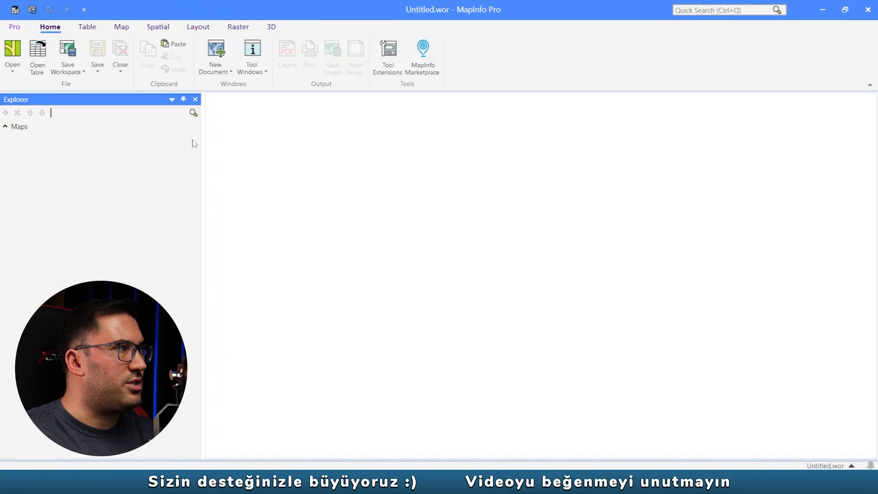
- Switch to MapInfo Pro, start opening a table and list the raster images in the desktop folder Akşehir Gölü > 1985
click(38, 59)
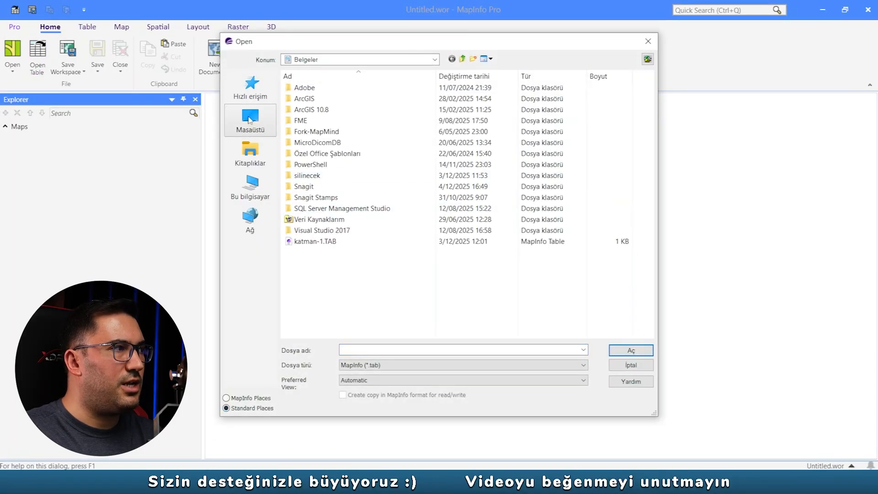
click(255, 128)
double_click(350, 182)
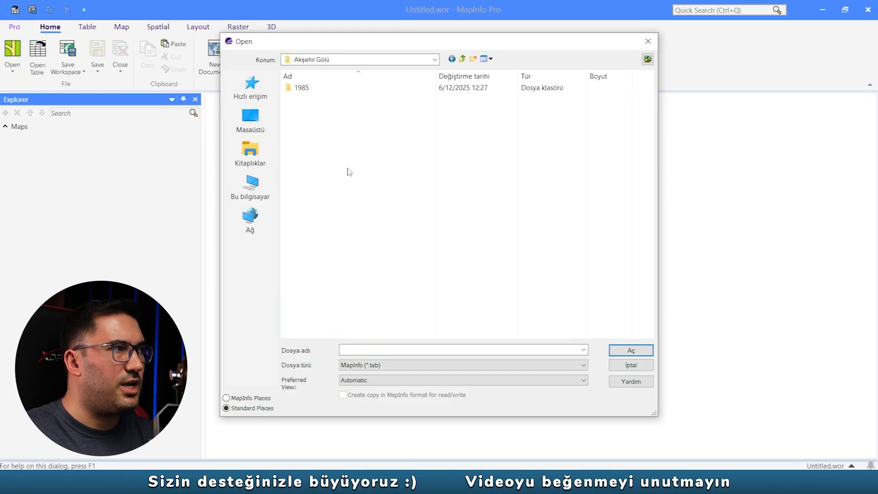
double_click(301, 88)
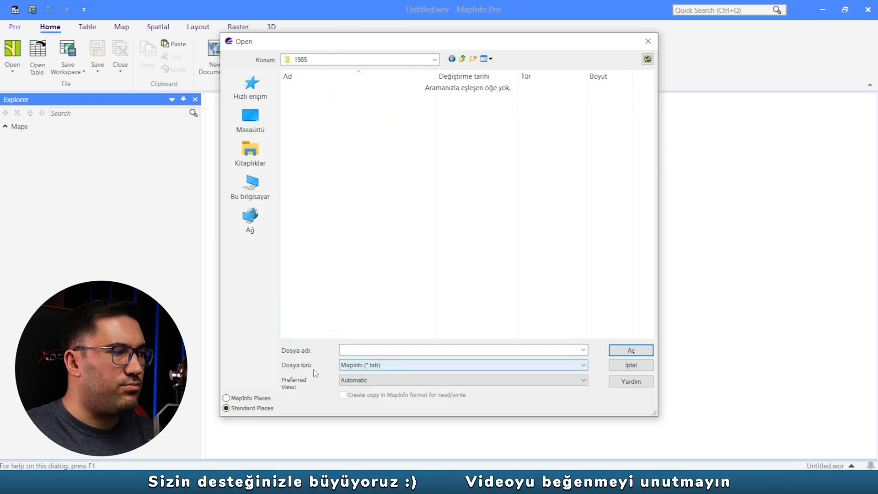
click(339, 366)
click(373, 416)
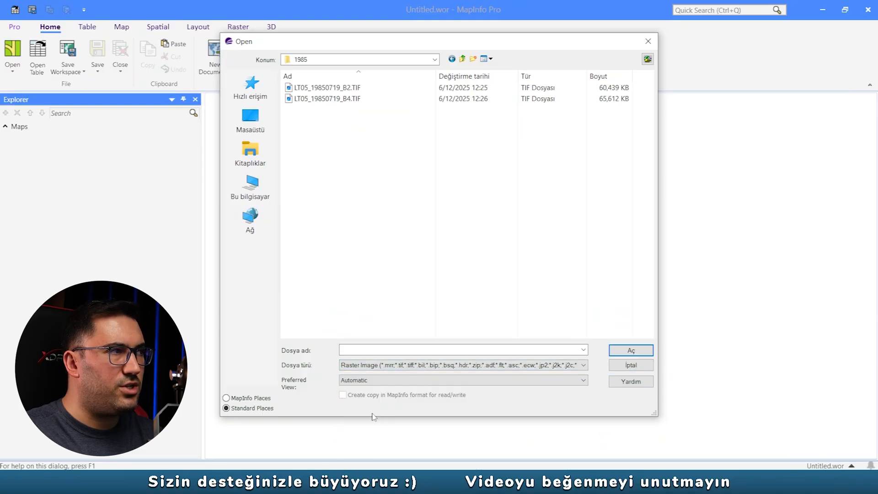
- Open both LT05_19850719 band rasters in one map and toggle the visibility of the B4 layer off and on
drag(348, 139, 323, 90)
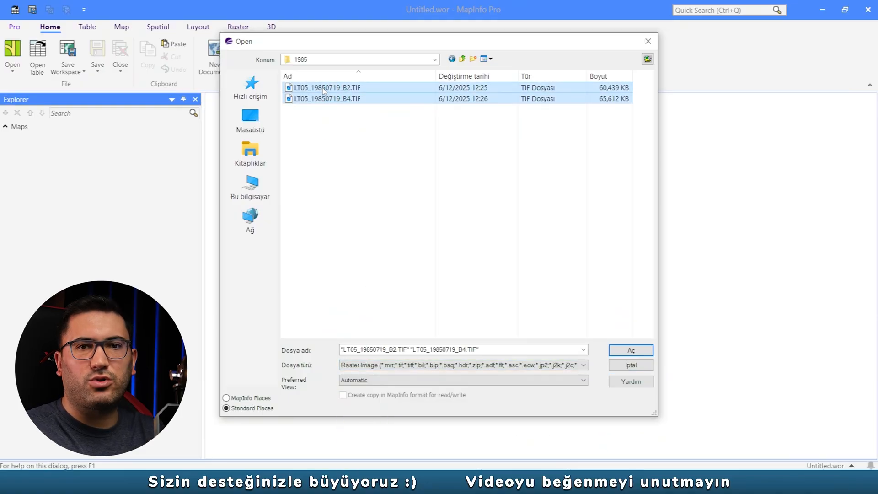
click(631, 351)
click(30, 170)
click(30, 170)
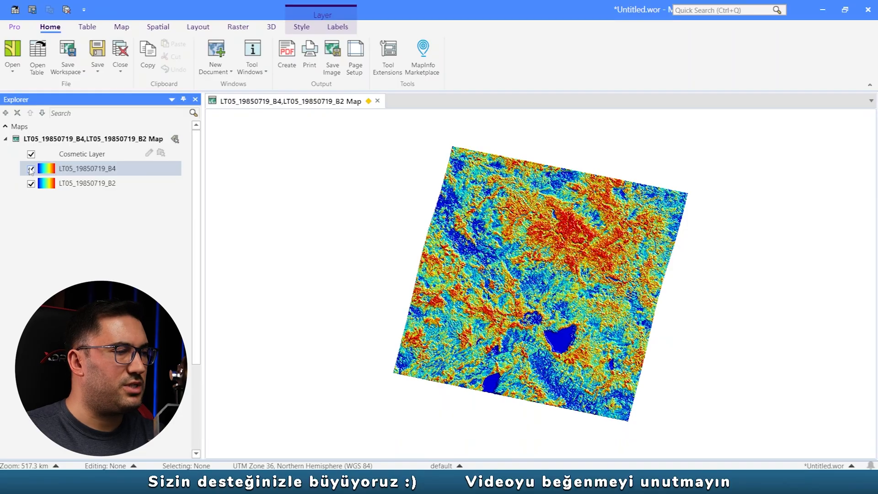
click(239, 27)
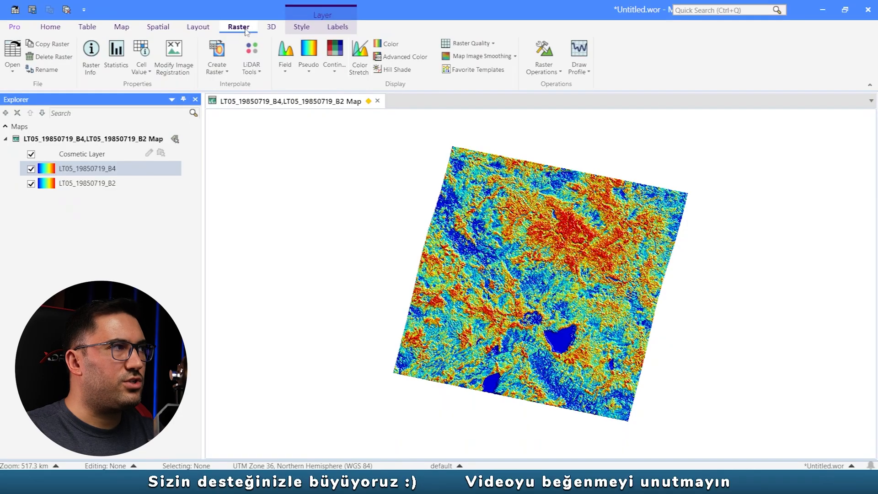
click(544, 68)
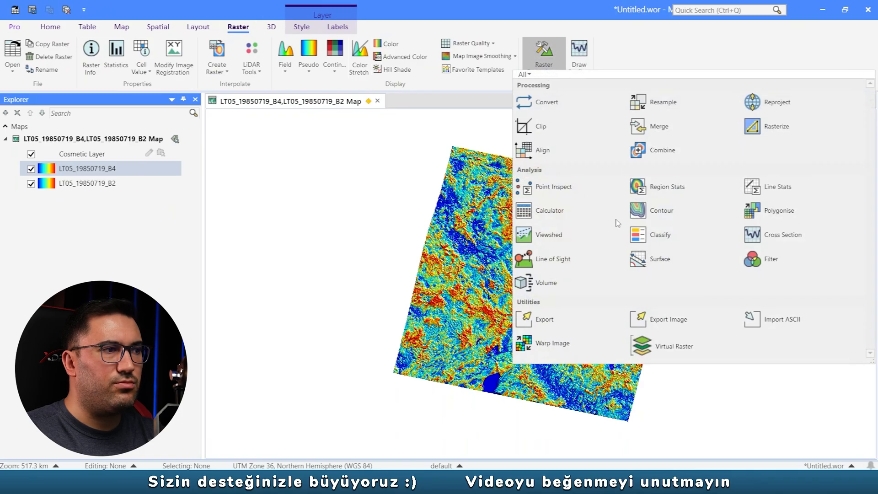
click(554, 212)
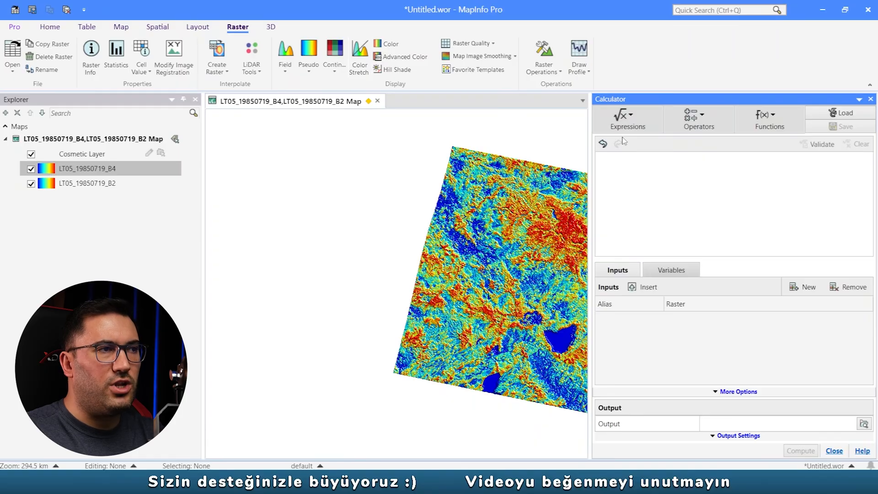
click(629, 118)
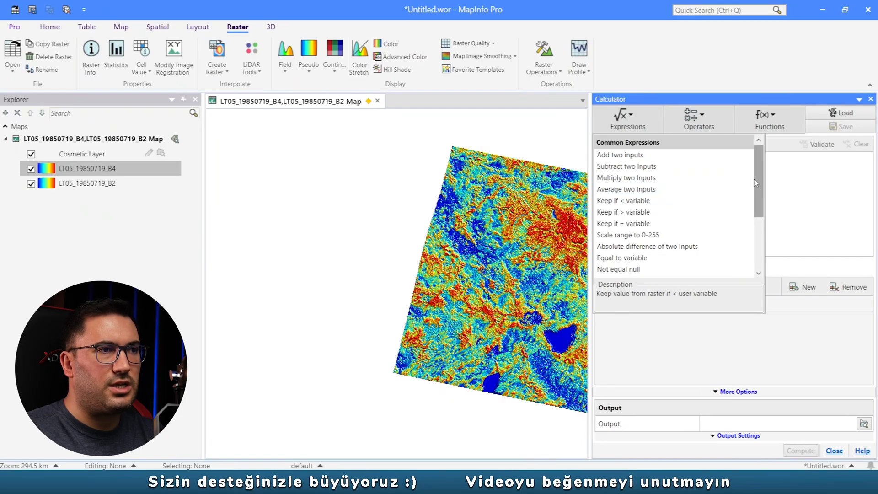
click(626, 178)
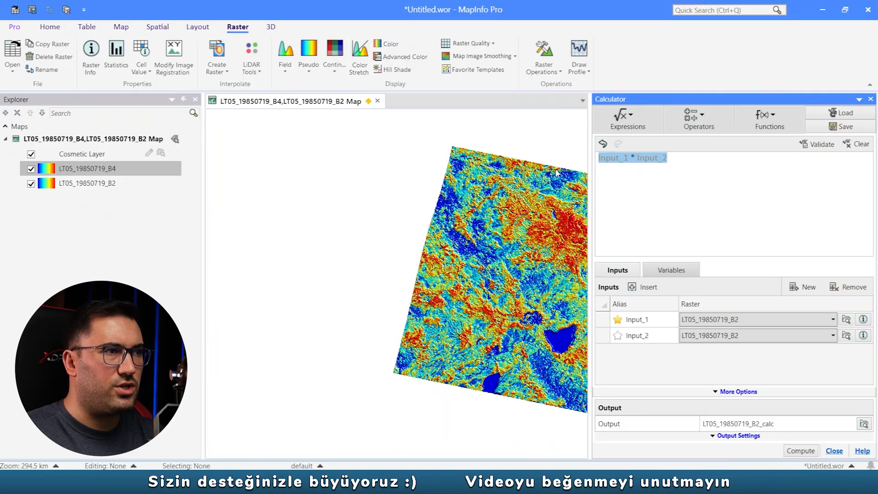
click(627, 118)
drag(756, 172, 761, 229)
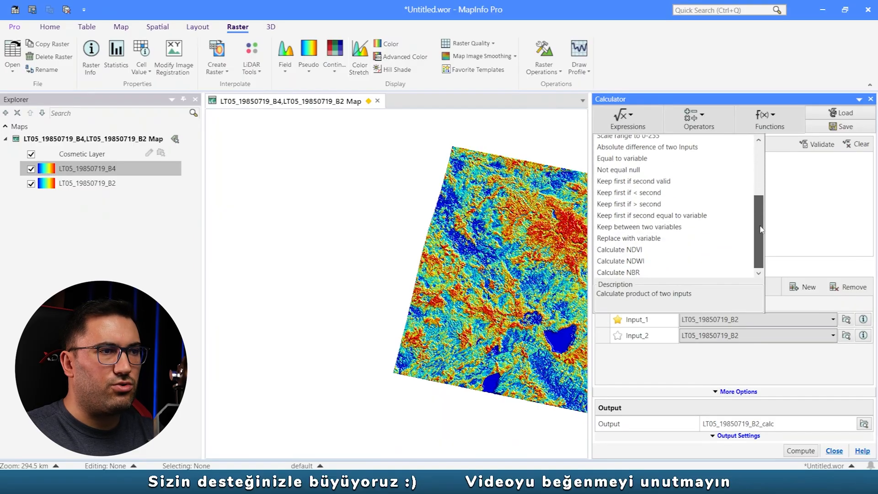
click(646, 261)
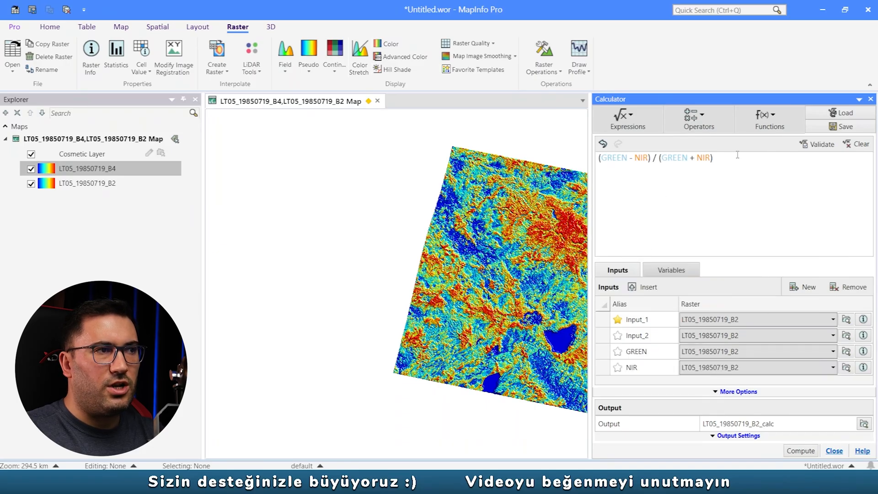
drag(738, 155, 563, 167)
click(768, 176)
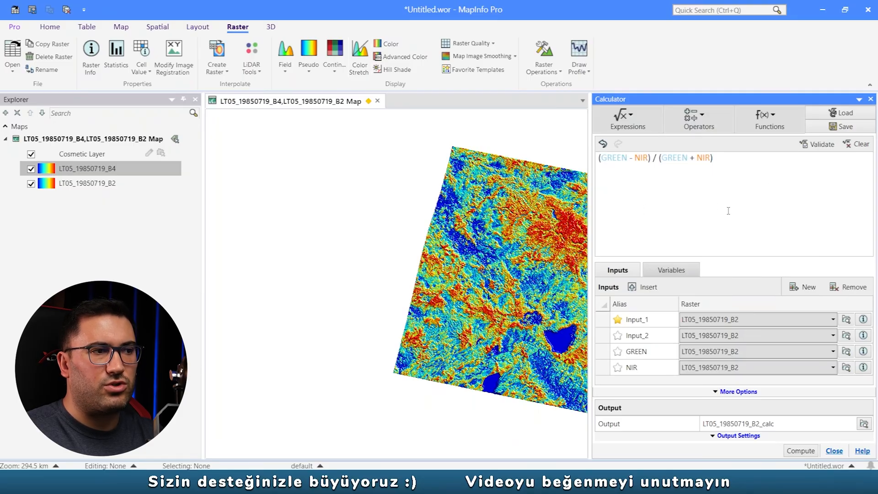
drag(731, 160, 524, 173)
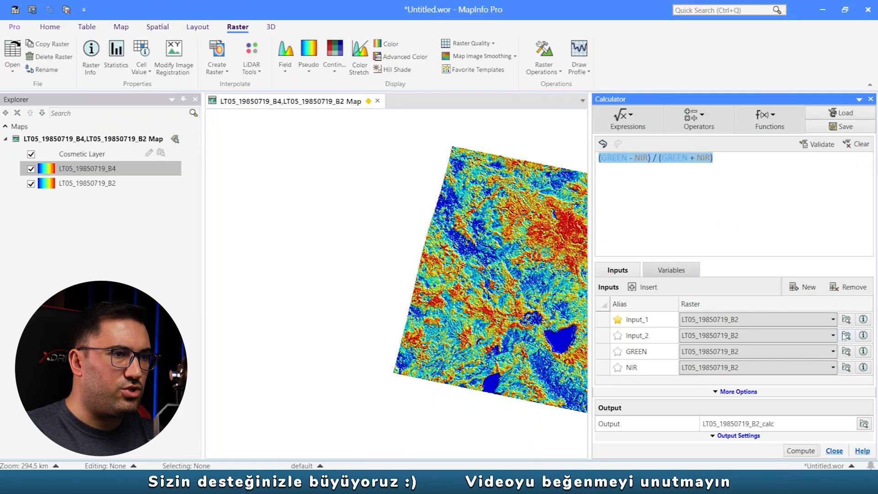
click(606, 367)
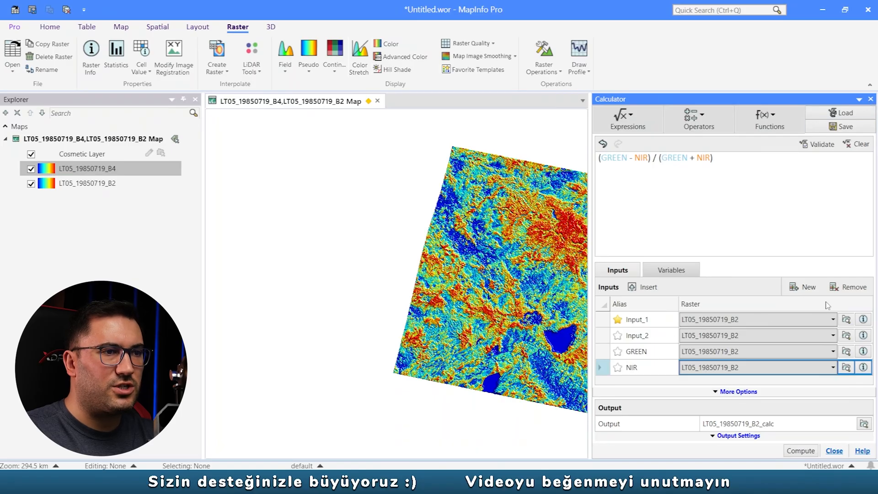
click(854, 288)
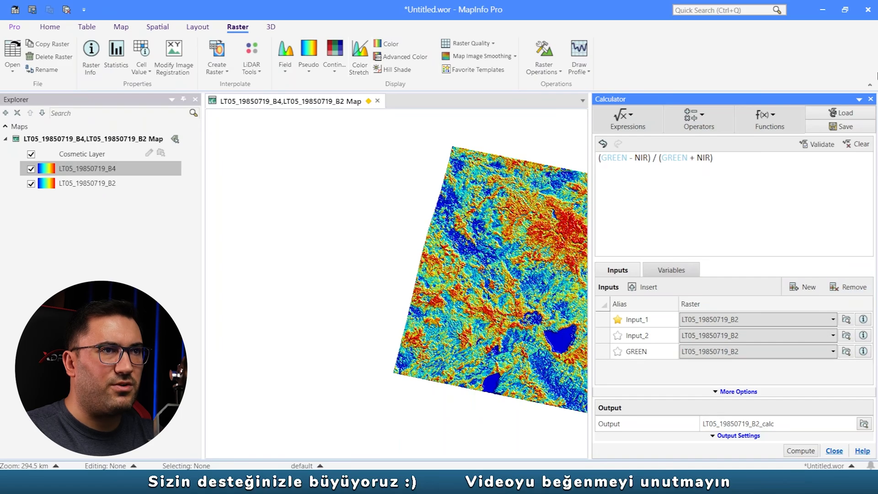
click(870, 99)
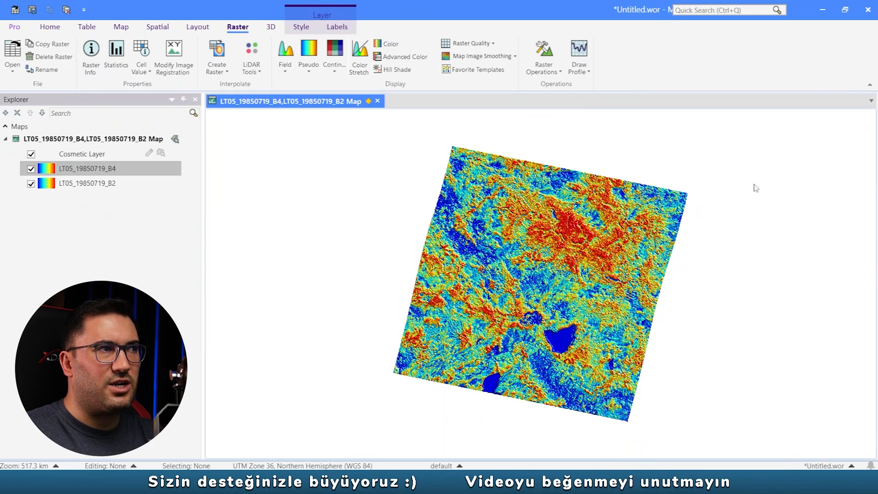
- Start a new raster calculation with the predefined Calculate NDWI expression
click(548, 69)
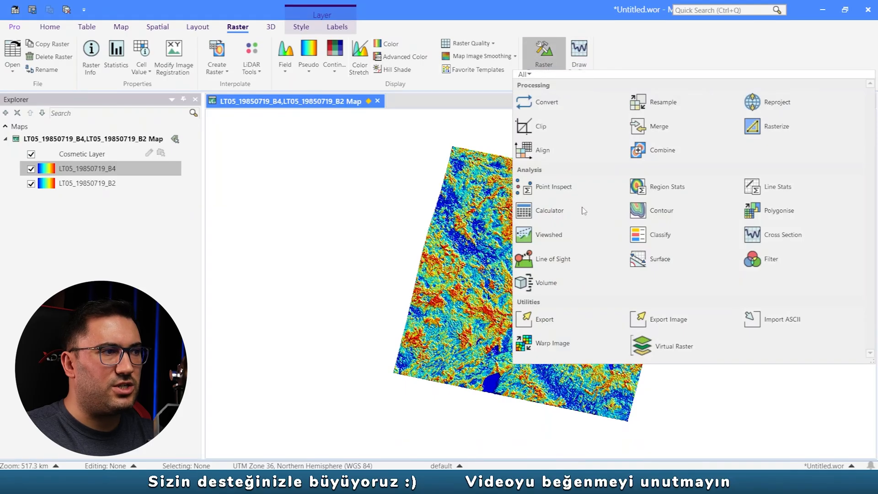
click(548, 214)
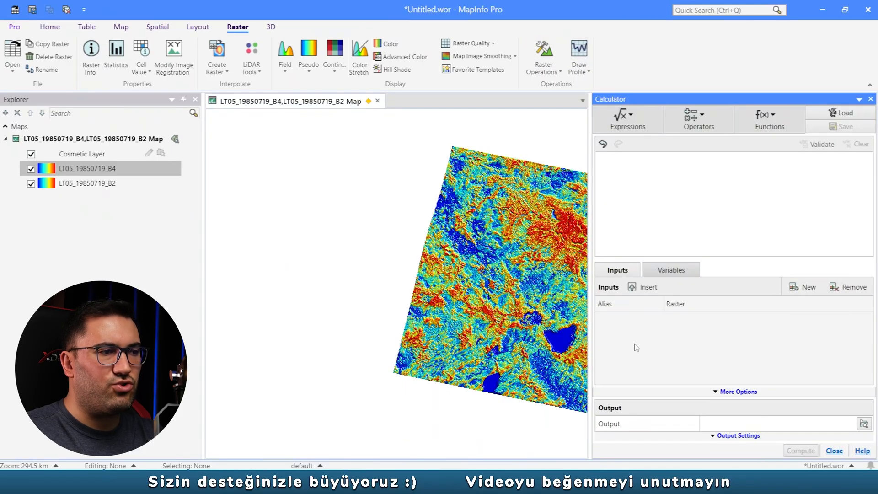
click(628, 120)
scroll(714, 229, down, 4)
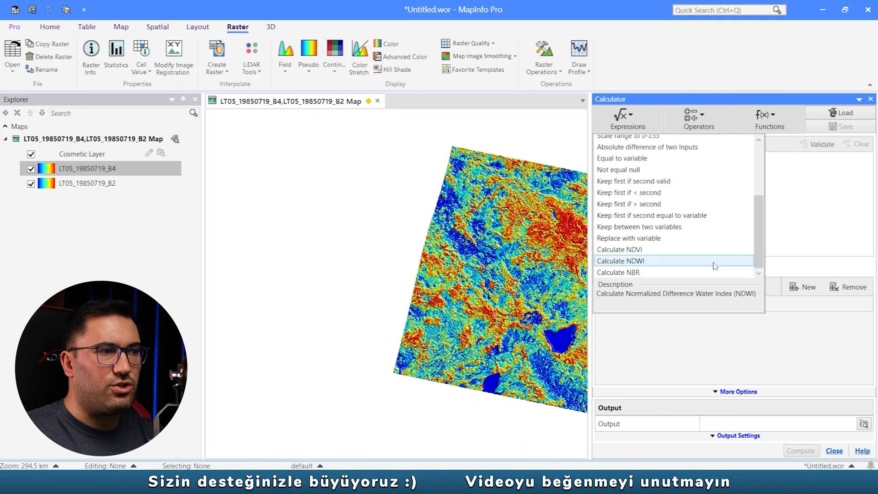
click(650, 263)
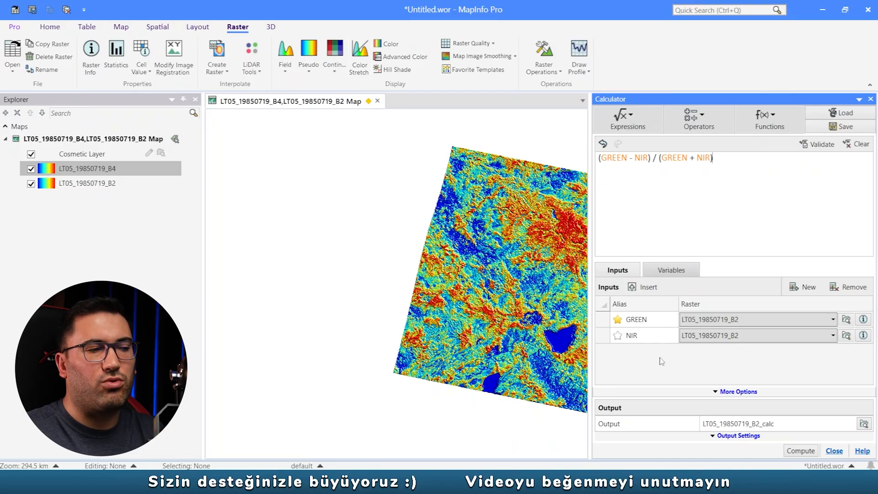
- Assign LT05_19850719_B2 to GREEN and LT05_19850719_B4 to NIR, checking the choice against the Landsat 4-5 band table image
click(750, 321)
click(750, 320)
click(739, 336)
click(740, 336)
click(741, 371)
click(288, 482)
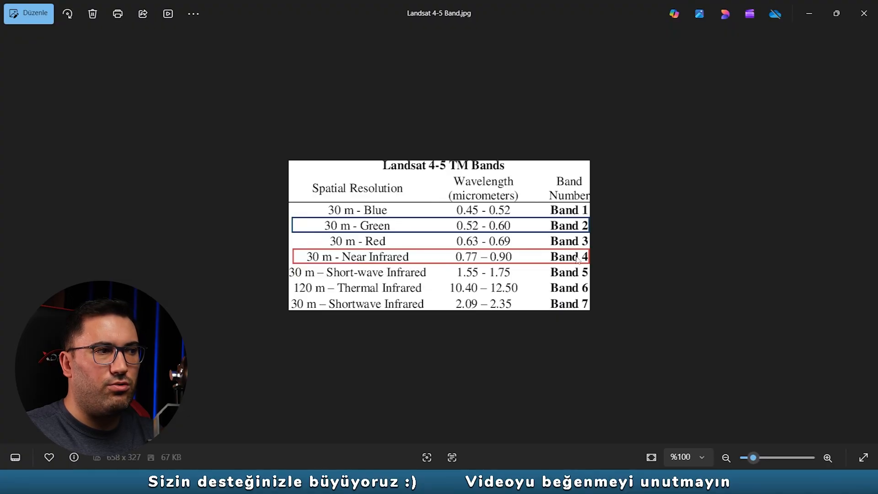
click(257, 481)
- Remove the B2 part from the calculation's output name so that it reads LT05_19850719_calc
drag(759, 424, 752, 424)
key(BackSpace)
key(BackSpace)
drag(773, 424, 754, 424)
- Save the output as Multi-Resolution Raster LT05_19850719_calc.mrr in the 1985 folder and compute the NDWI raster
click(866, 425)
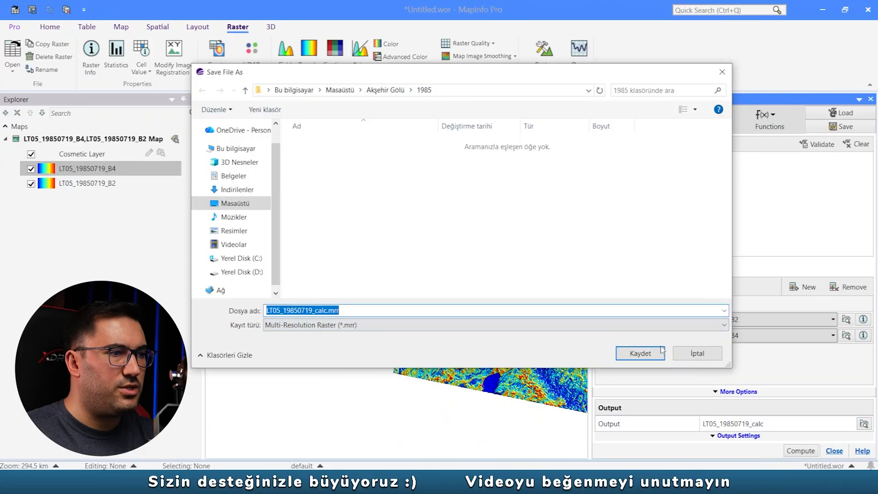
click(348, 325)
click(348, 325)
click(348, 325)
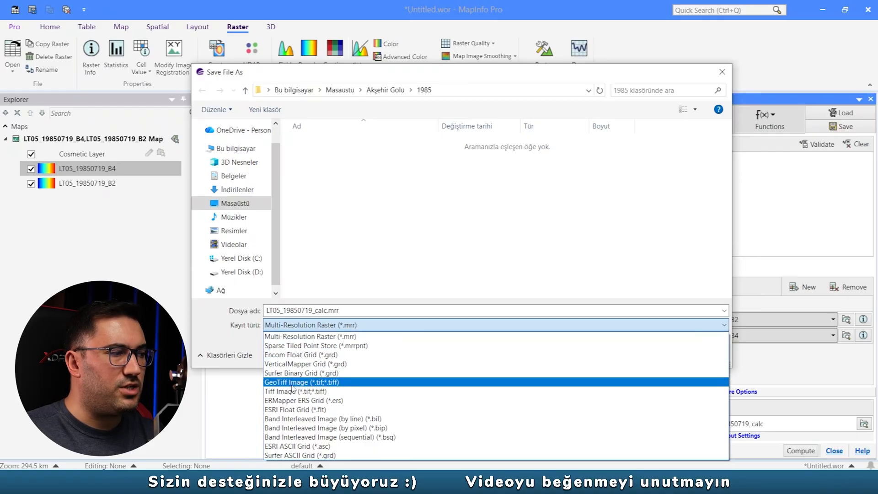
click(312, 382)
click(639, 351)
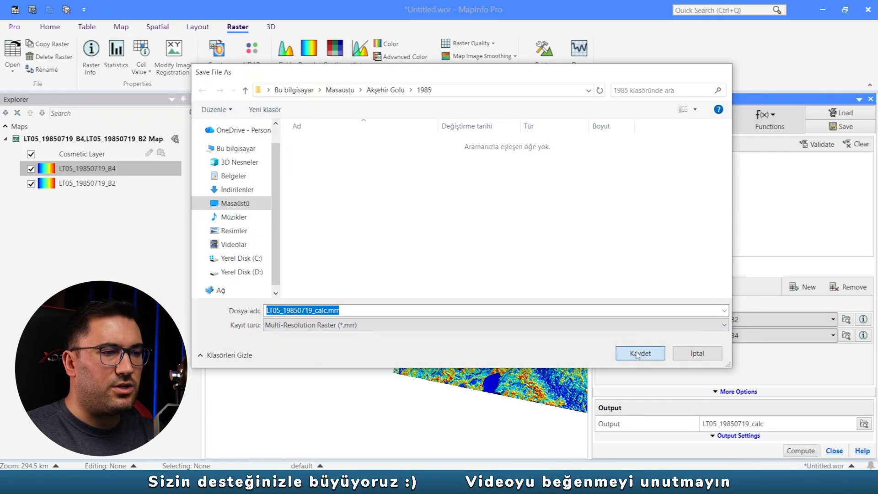
click(791, 452)
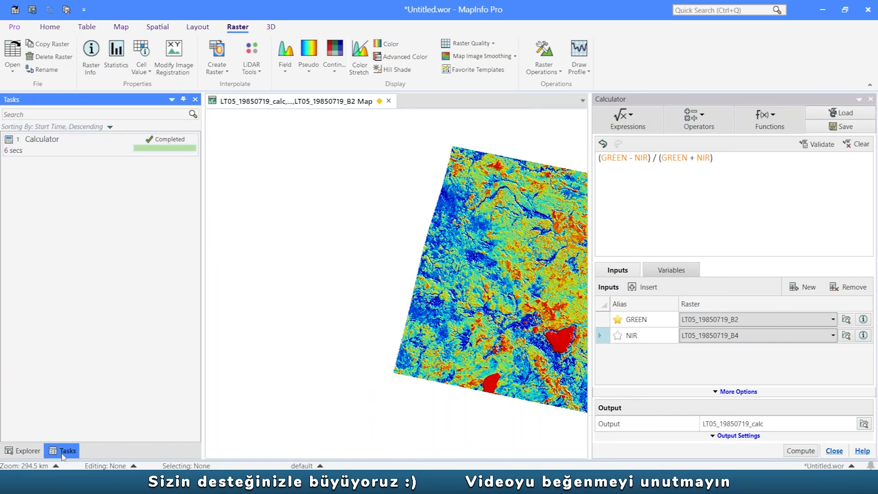
- Dock the task list beneath the layer list and bring the whole computed raster into the map view
click(25, 451)
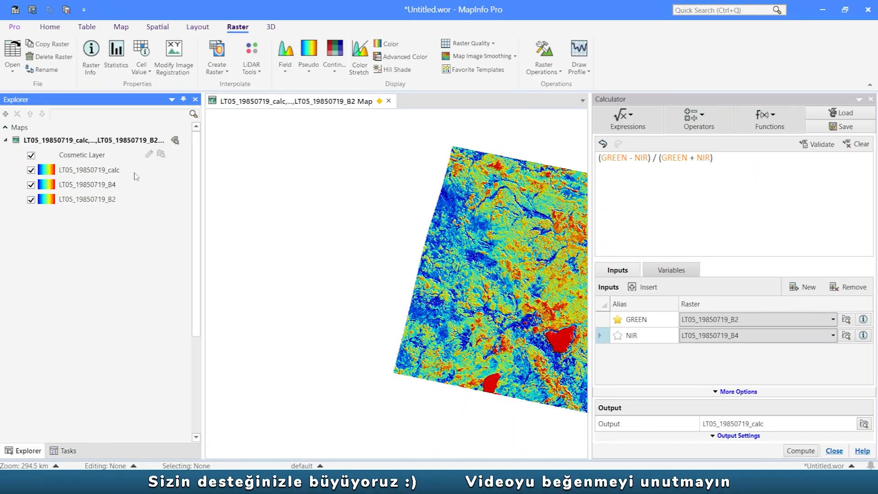
click(66, 450)
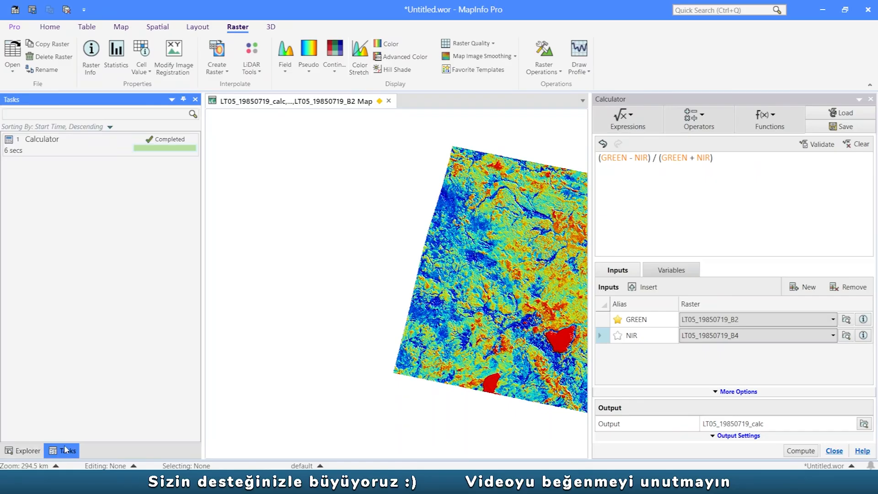
drag(65, 451, 101, 322)
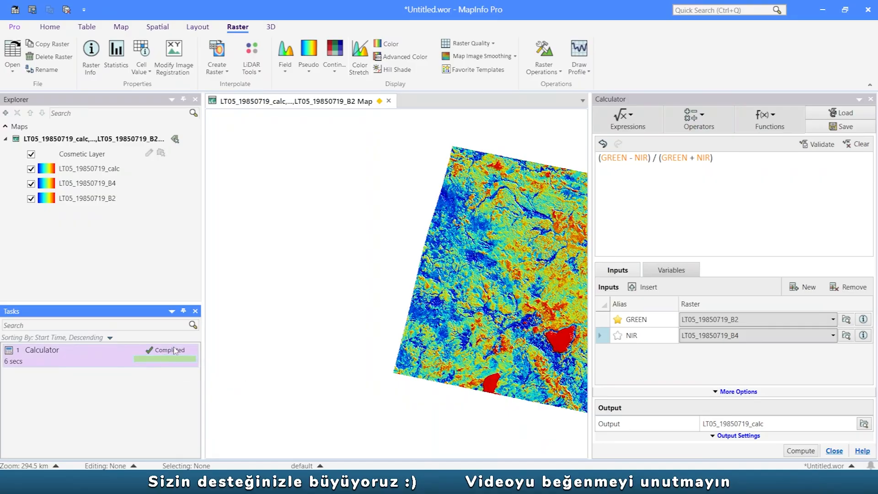
drag(453, 252, 305, 232)
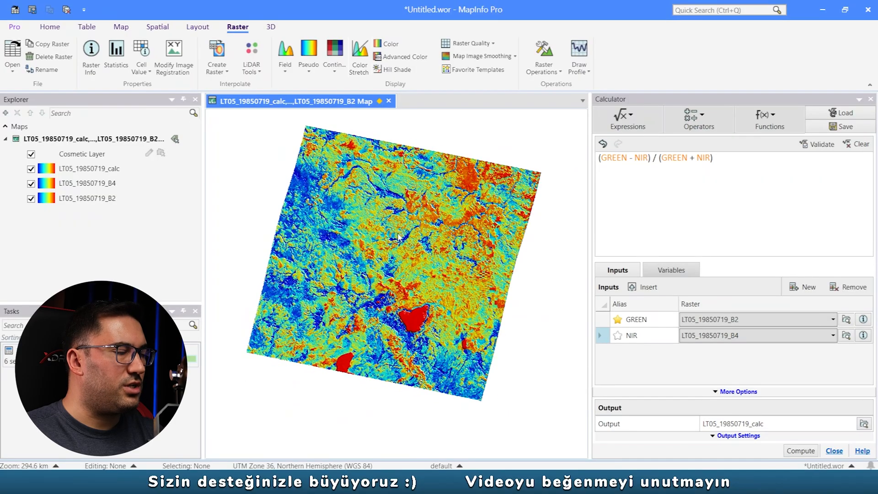
drag(398, 237, 441, 231)
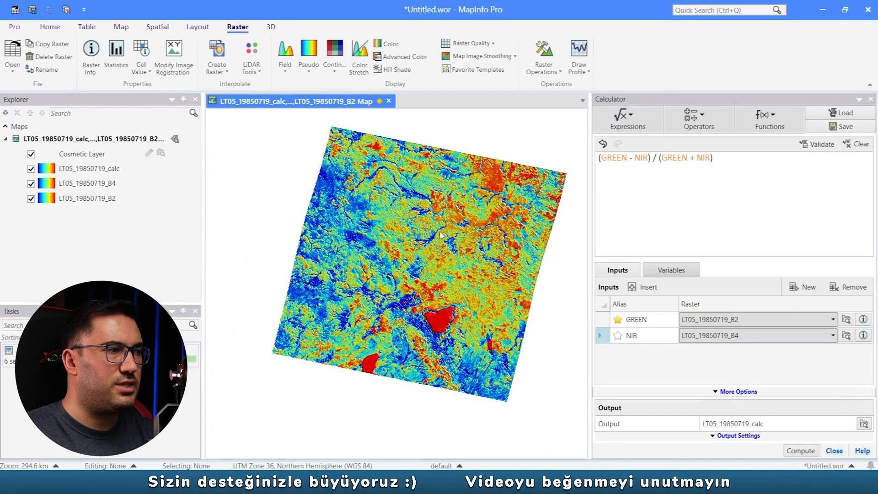
- Hide the LT05_19850719_B2 and LT05_19850719_B4 layers and select the LT05_19850719_calc layer
click(34, 190)
click(31, 188)
click(31, 172)
click(86, 158)
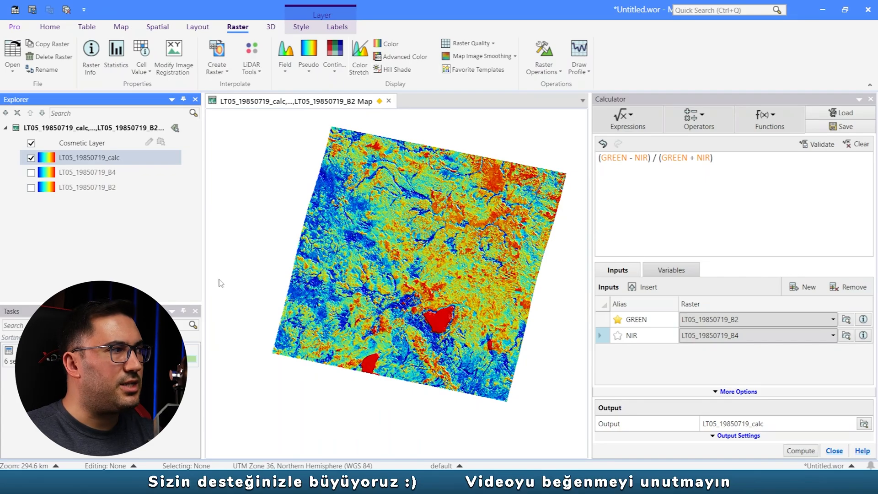
- Start the Classify raster operation with LT05_19850719_calc as its input file
click(548, 70)
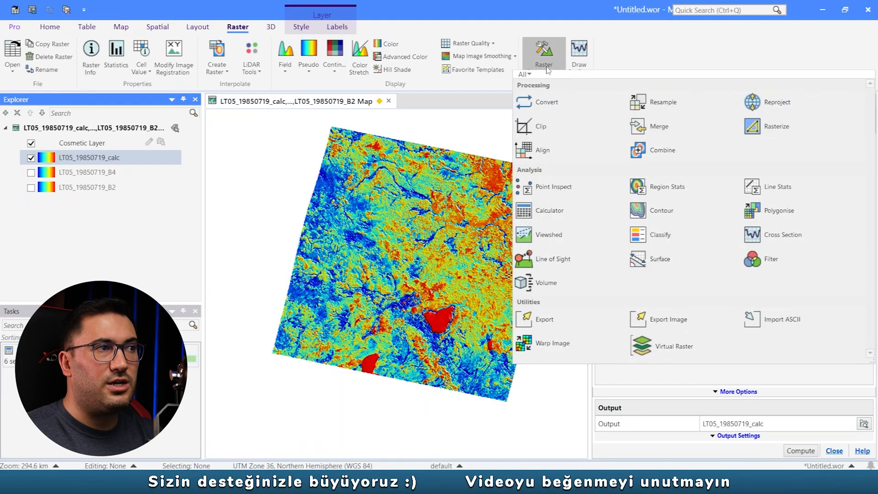
click(661, 235)
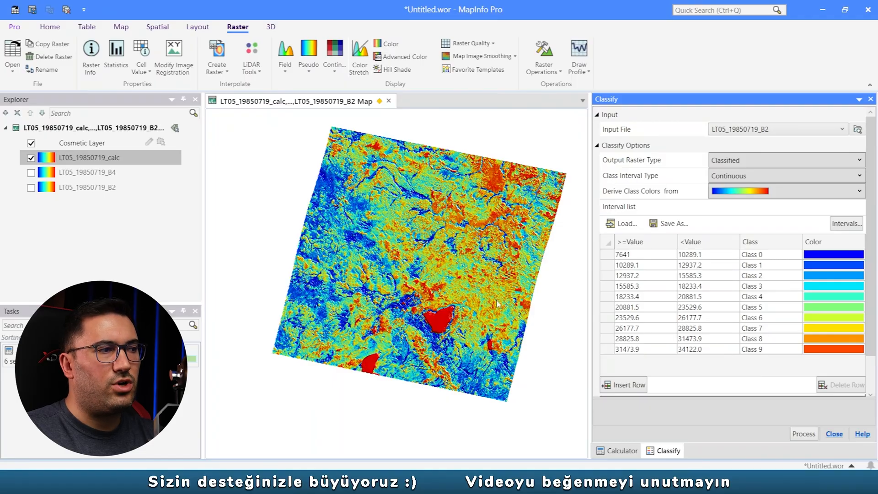
click(483, 251)
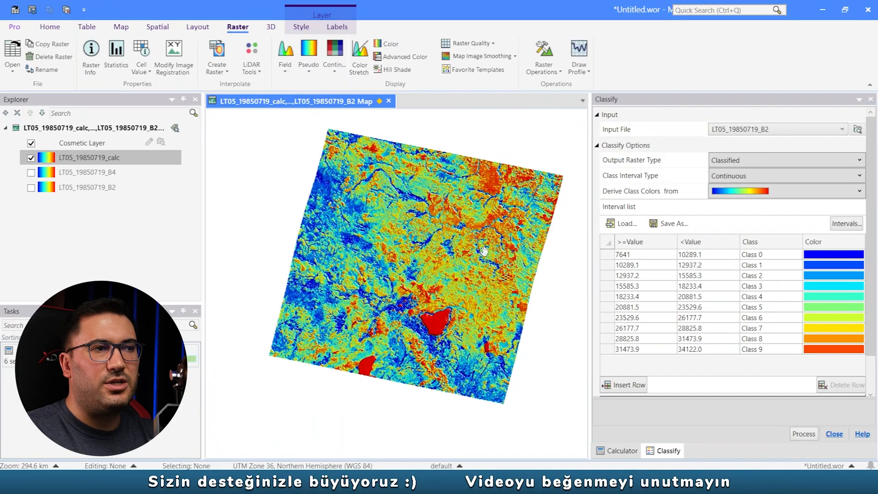
click(747, 130)
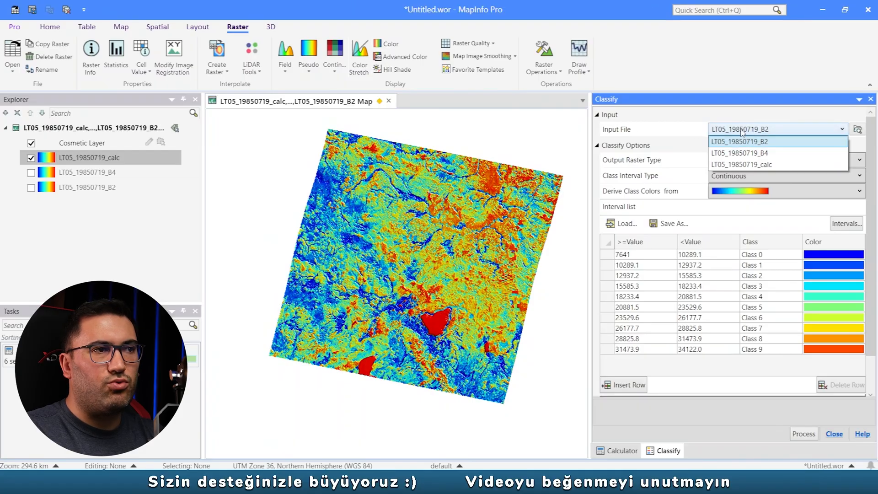
click(748, 165)
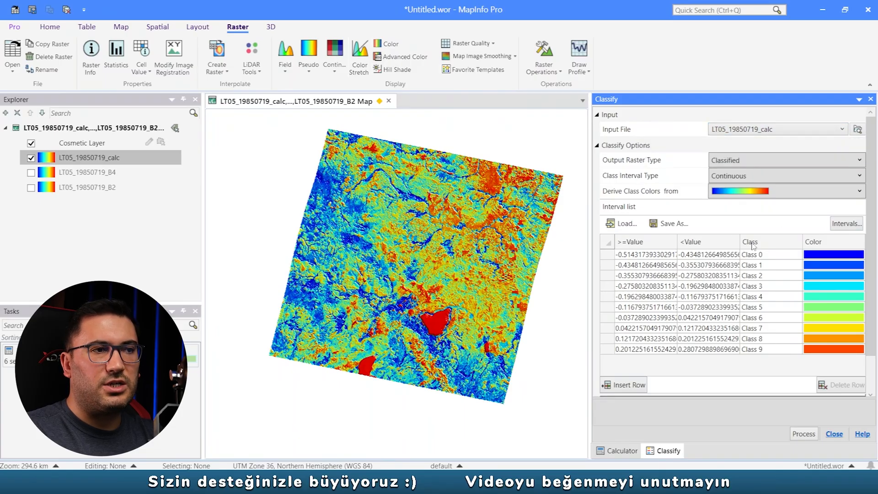
- Reduce the classification's interval list to 2 classes
click(846, 224)
click(746, 223)
drag(746, 222, 627, 234)
text(2)
click(806, 431)
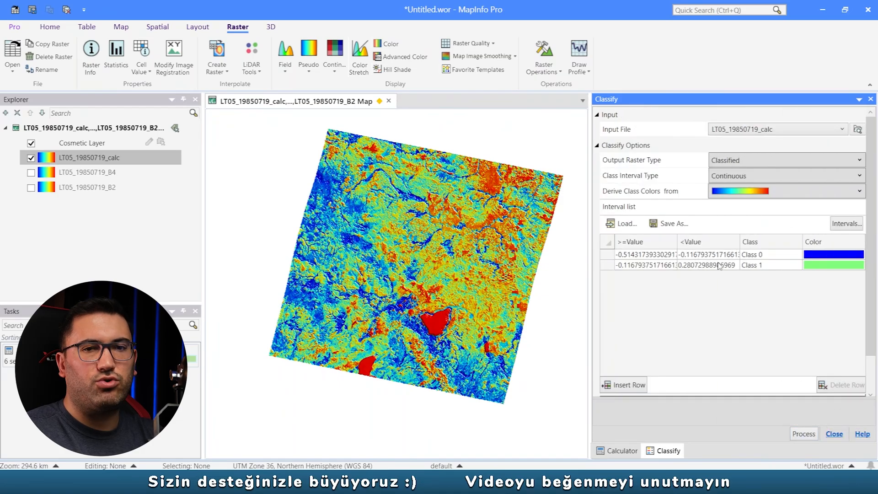
- Set the first class range from -1 to 0 and the second from 0 to 1
click(623, 254)
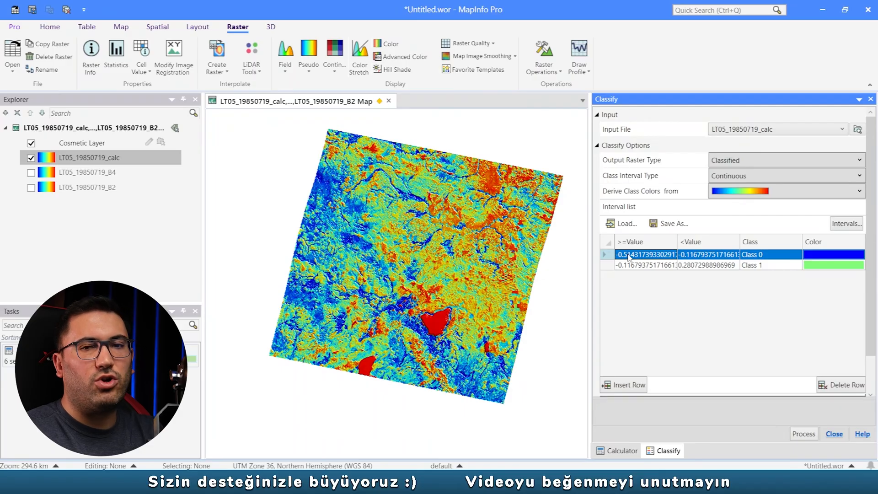
click(632, 255)
text(-)
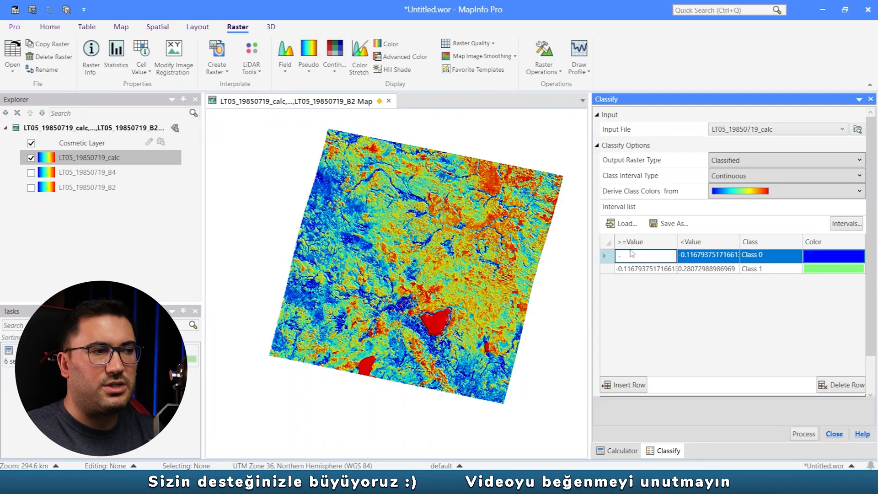
key(Return)
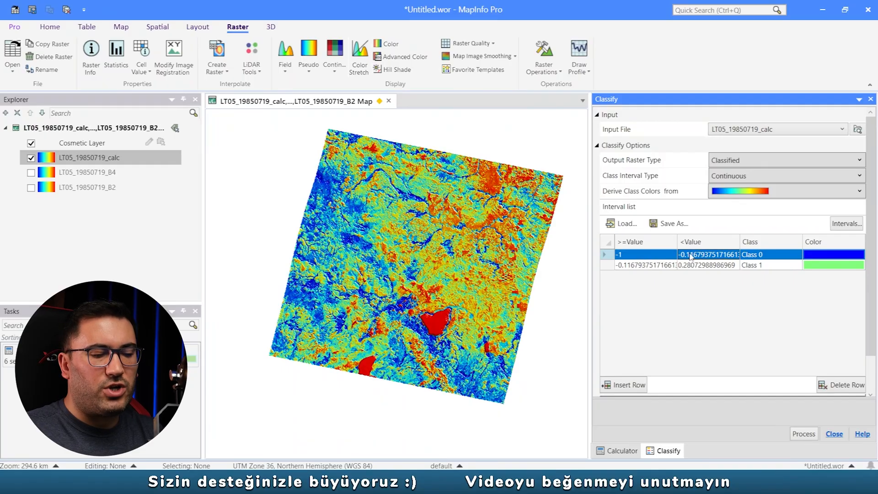
click(691, 256)
text(0)
click(681, 269)
click(702, 266)
click(655, 269)
click(698, 264)
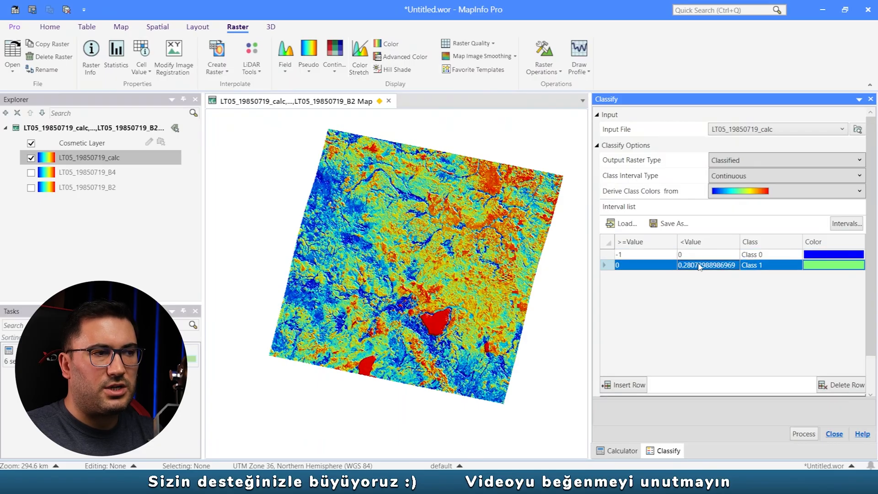
text(1)
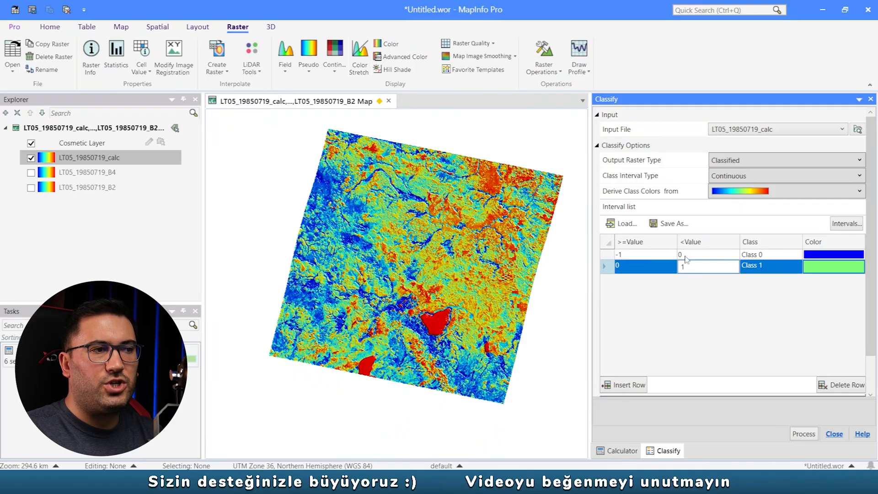
key(Return)
- Name the -1 to 0 class "su olmayan yerler" and the 0 to 1 class "su alanı"
click(771, 256)
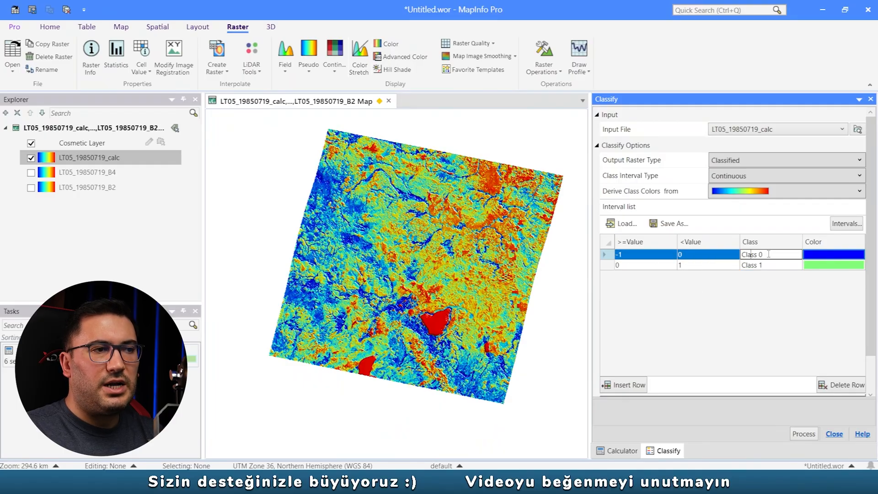
drag(771, 255, 698, 262)
text(su olmayan yerler)
click(771, 264)
text(su alanı)
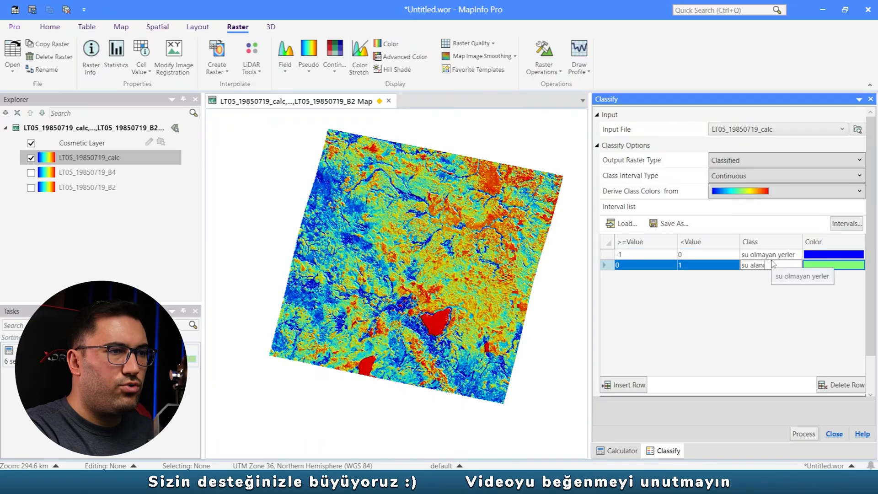
- Color the "su olmayan yerler" class grey and the "su alanı" class light blue
click(848, 255)
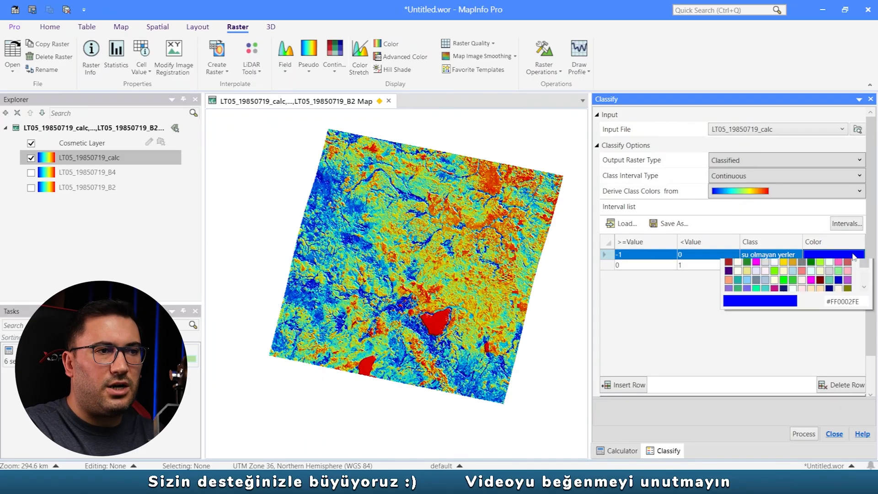
click(820, 268)
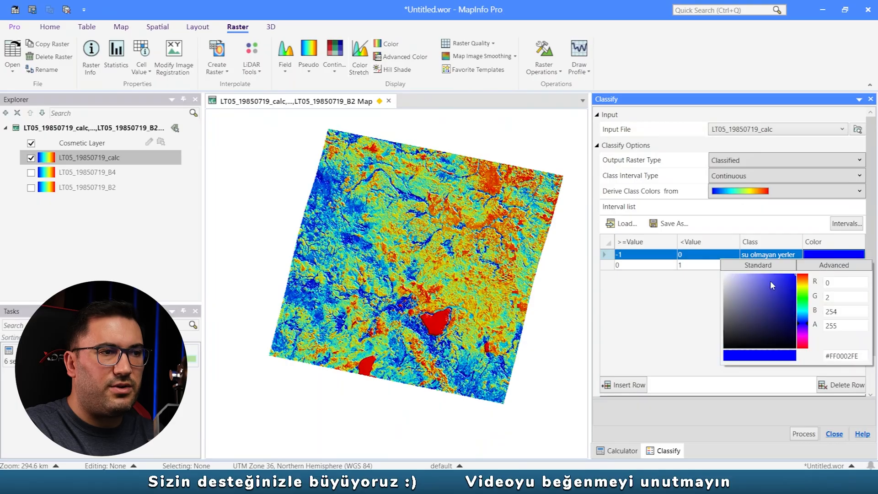
click(728, 295)
click(831, 269)
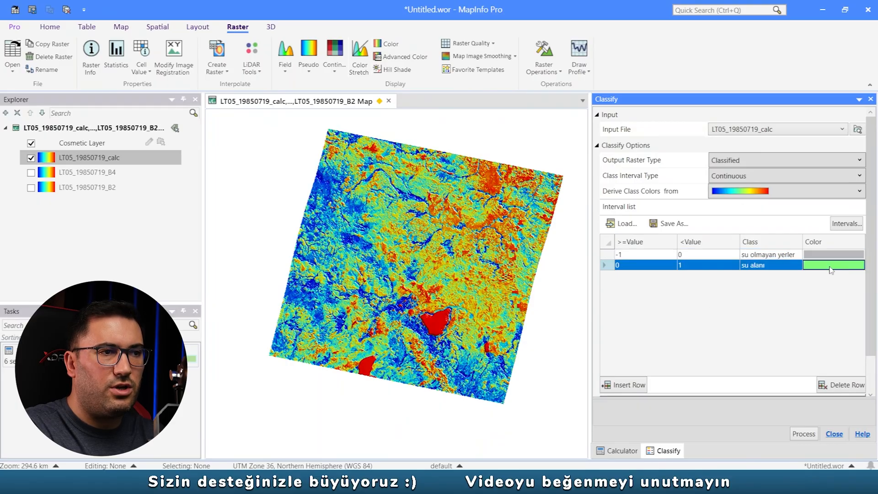
click(831, 270)
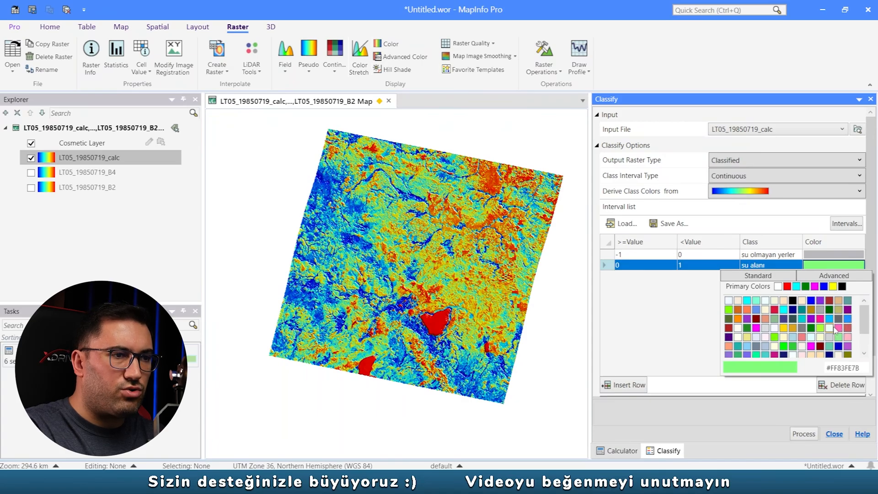
click(829, 319)
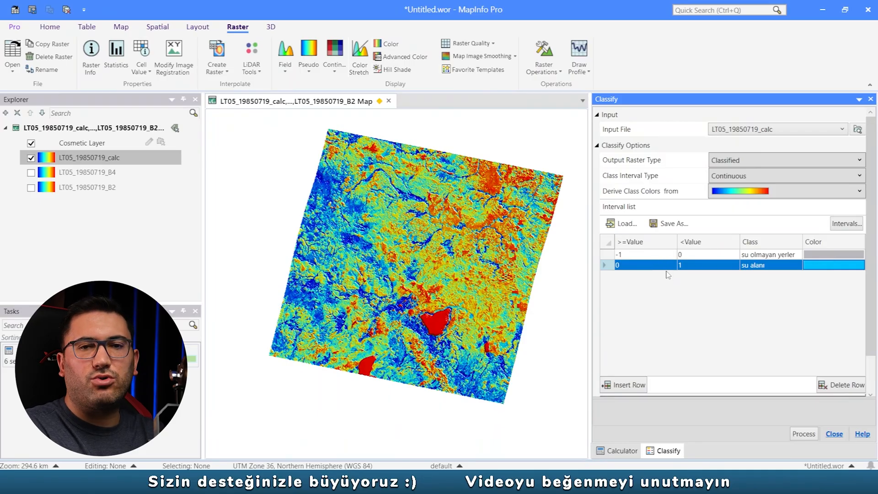
- Save the class intervals as aksehir_ndwi.class in the Akşehir Gölü folder on the desktop
click(671, 223)
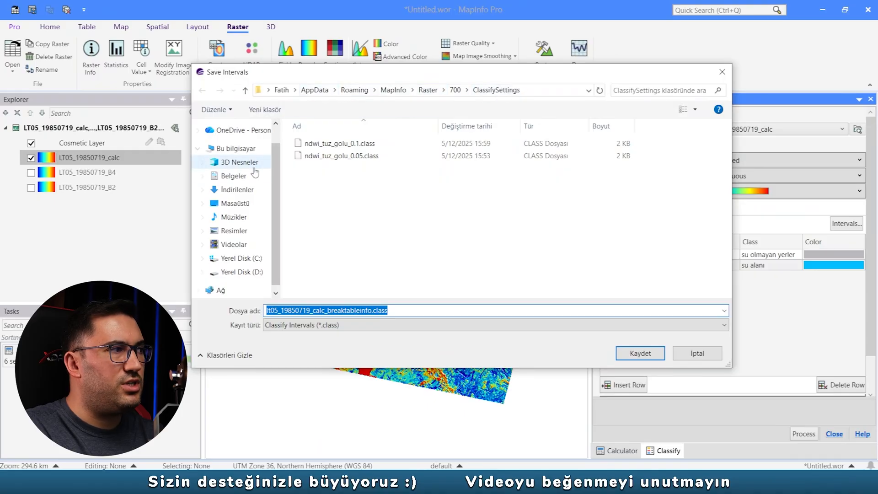
click(236, 208)
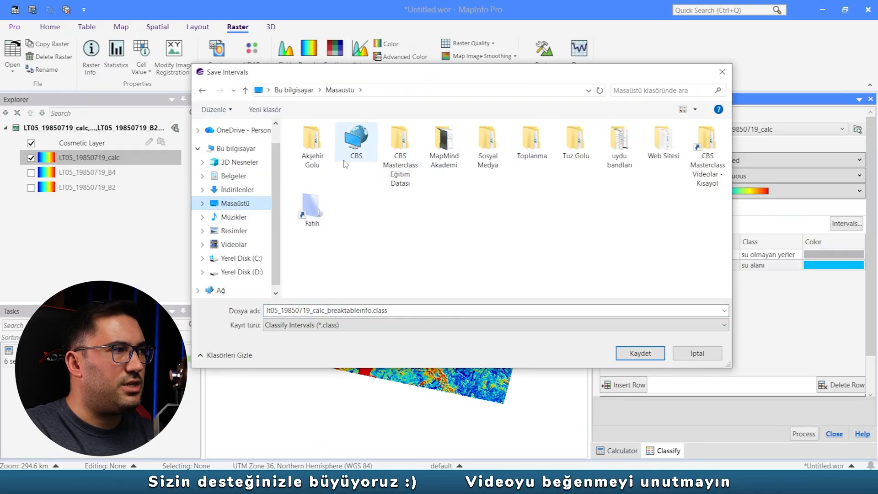
double_click(322, 160)
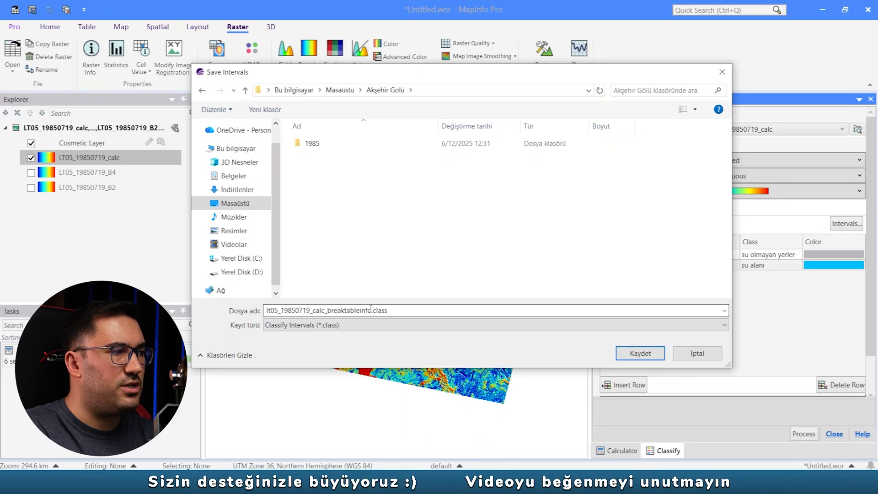
drag(371, 310, 273, 311)
key(BackSpace)
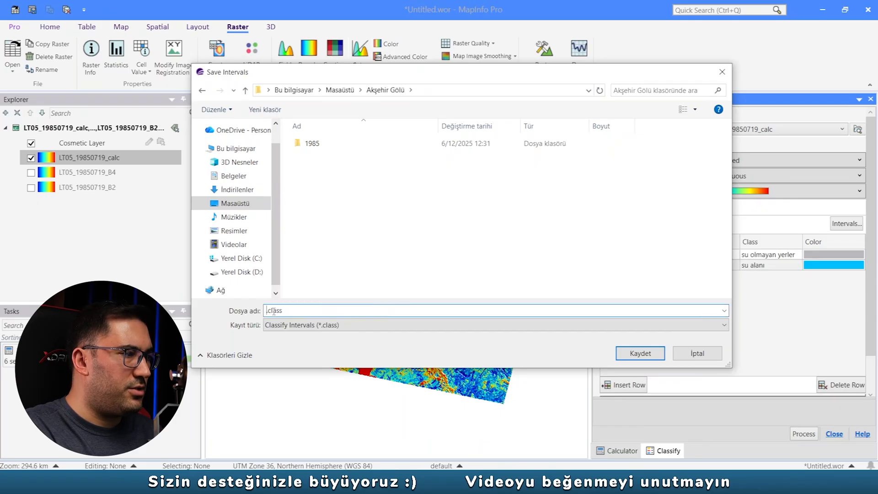
text(aksehir)
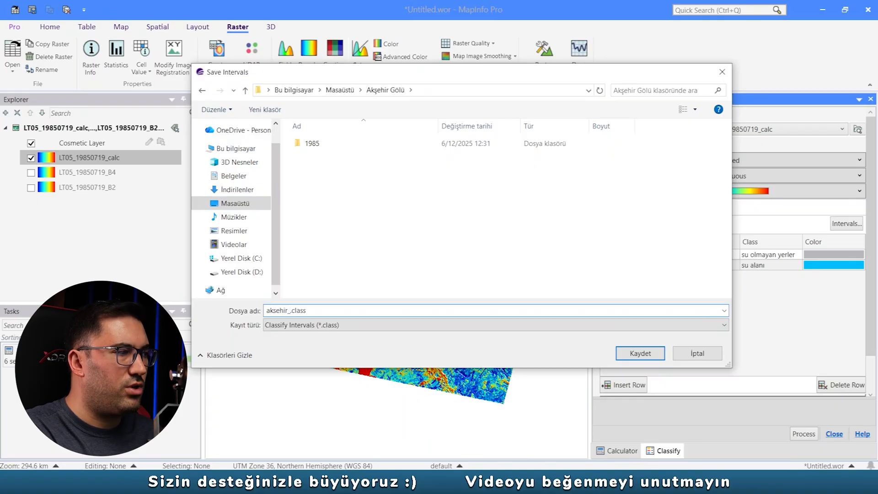
text(_ndwi)
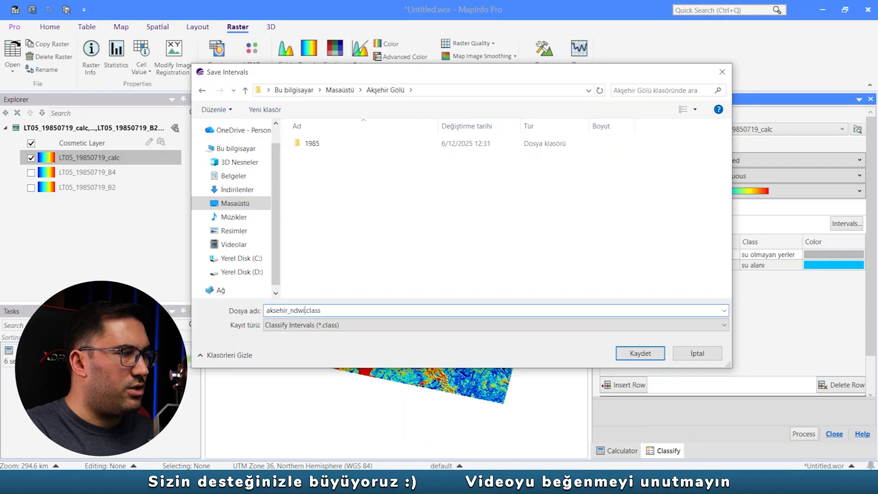
click(641, 352)
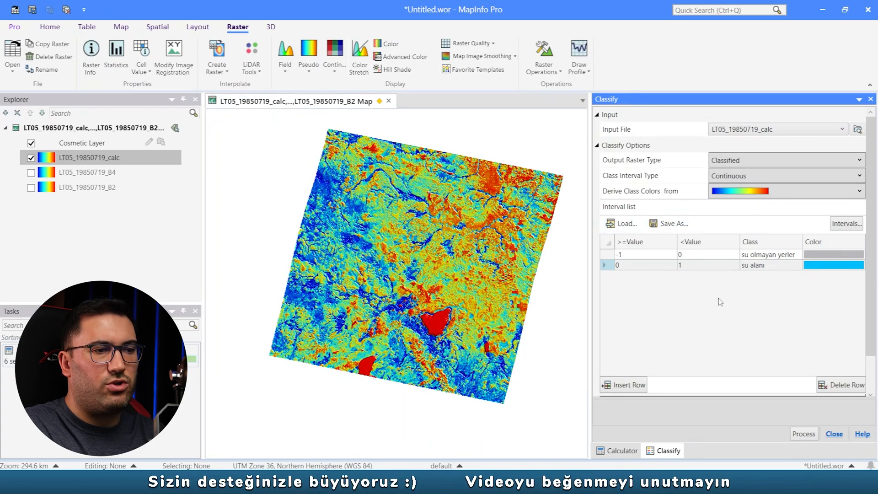
- Run the classification, hide the LT05_19850719_calc layer and inspect the classified lake area
click(805, 434)
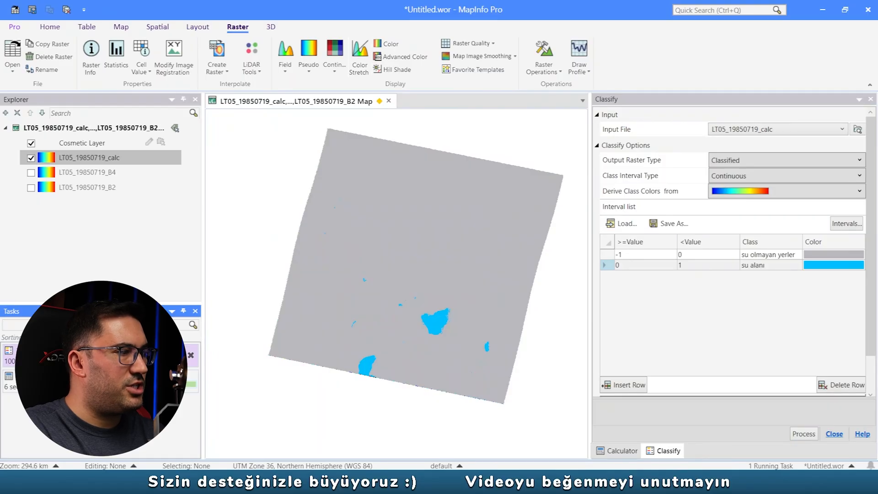
scroll(430, 324, up, 1)
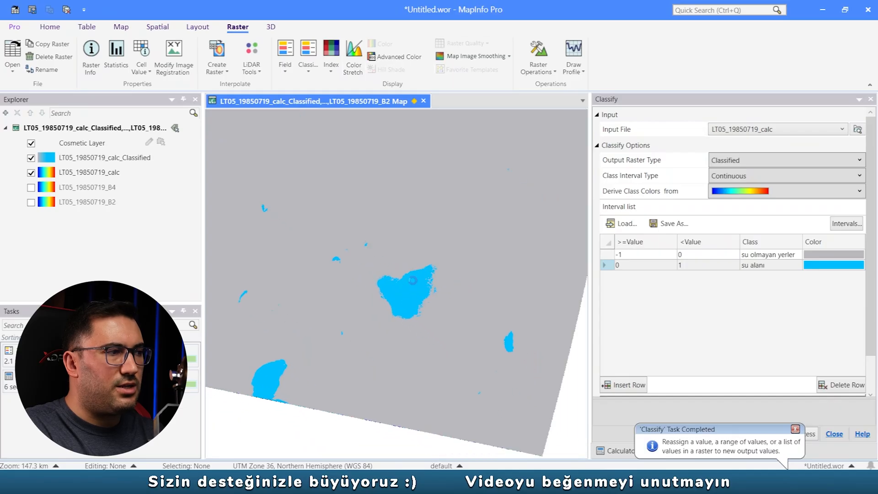
scroll(480, 334, up, 1)
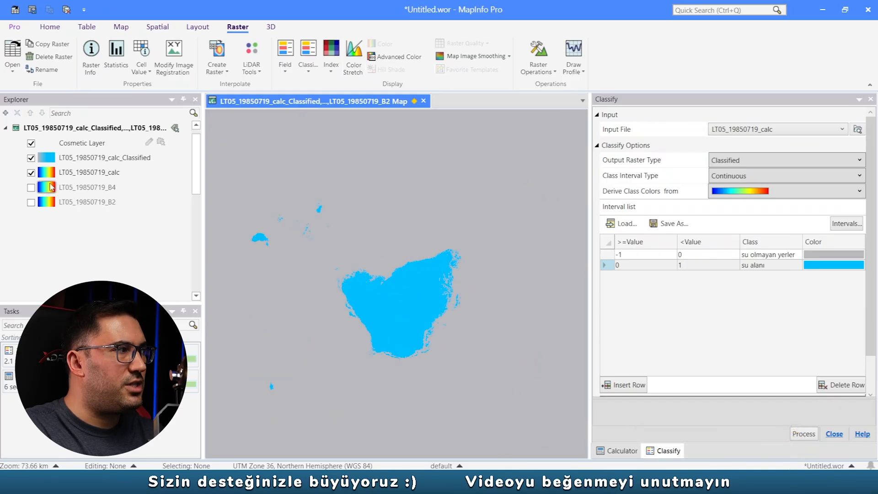
click(31, 172)
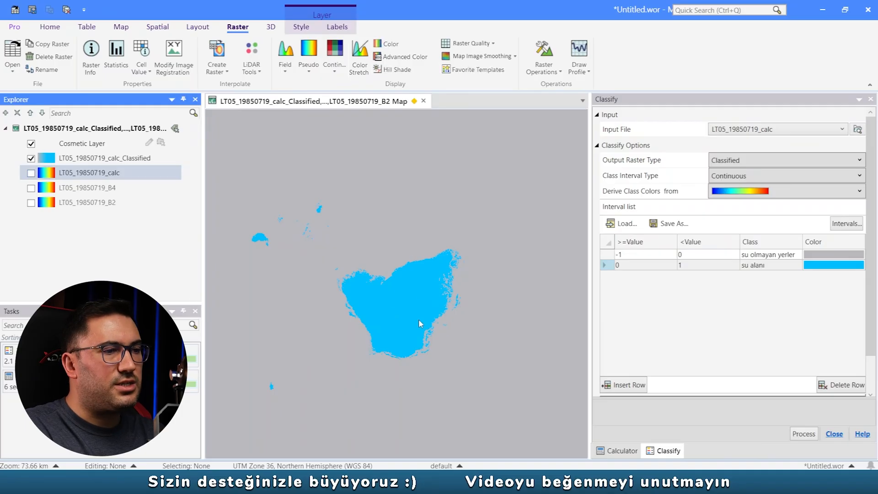
click(421, 295)
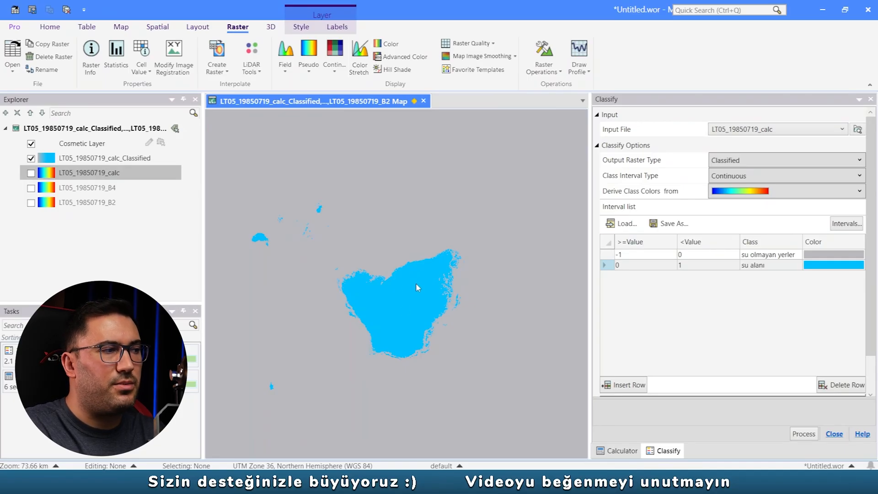
scroll(417, 288, down, 1)
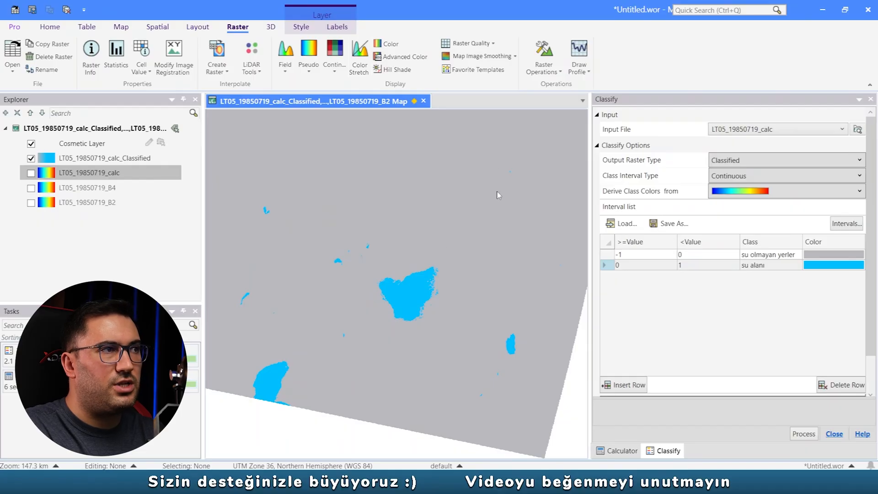
- Start the Polygonise raster operation with LT05_19850719_calc_Classified as its input file
click(544, 53)
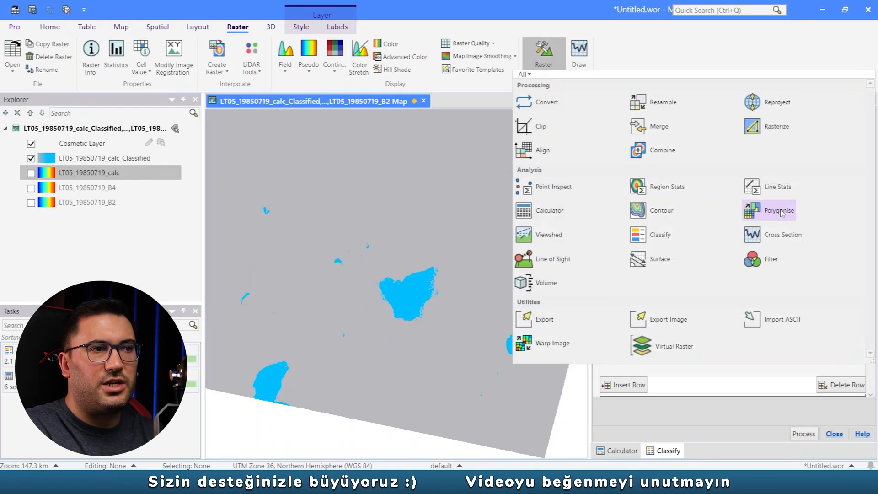
click(780, 210)
click(773, 130)
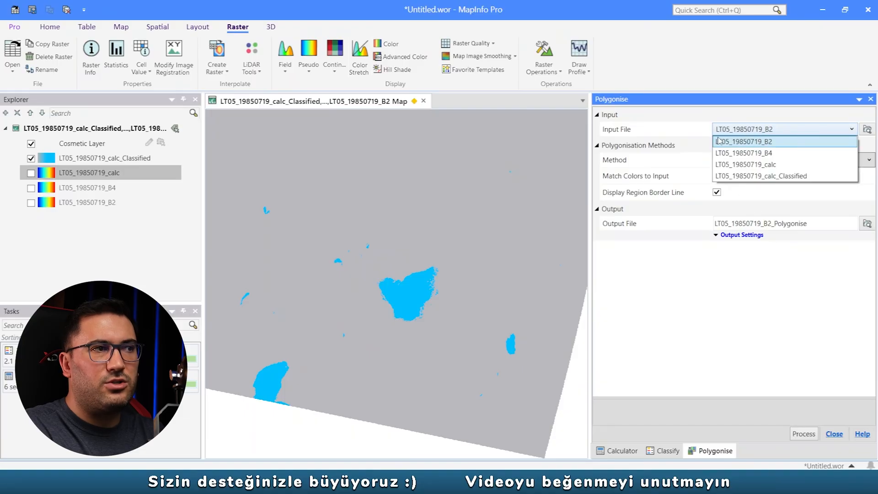
click(792, 180)
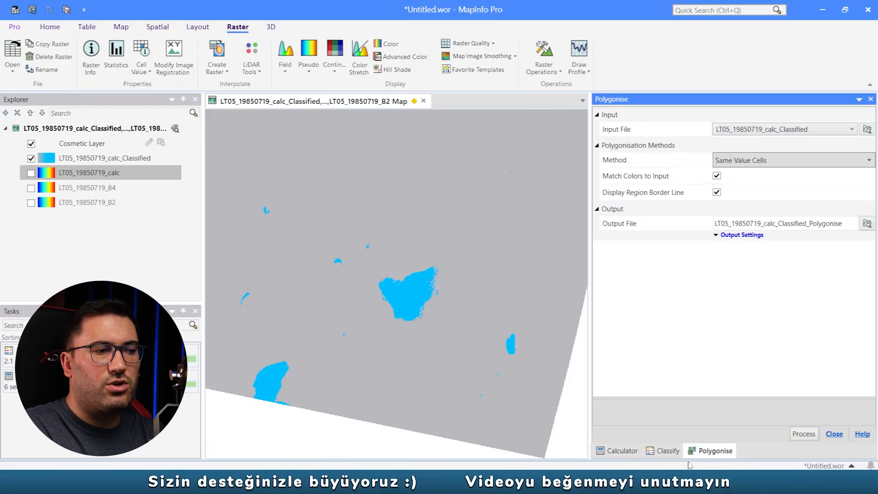
- Review the output file name in the Classify settings and the input file of the Polygonise operation against the classified layer
click(663, 450)
scroll(873, 352, down, 2)
drag(805, 379, 776, 383)
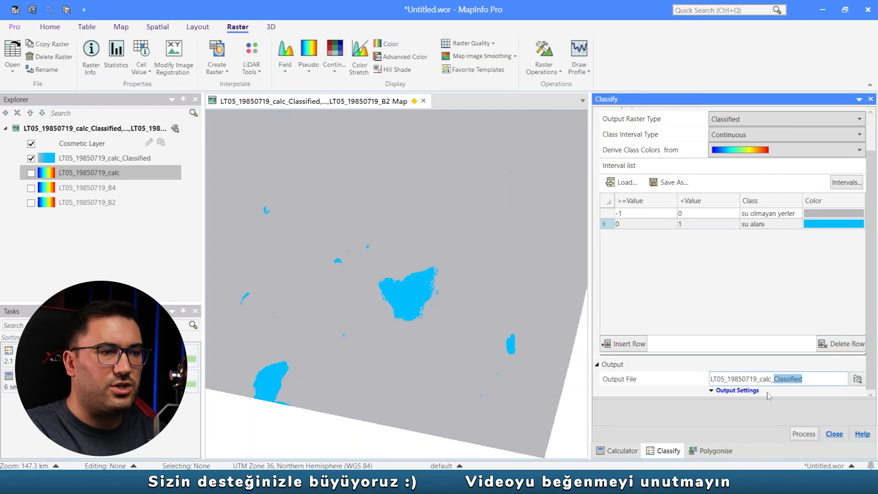
click(713, 450)
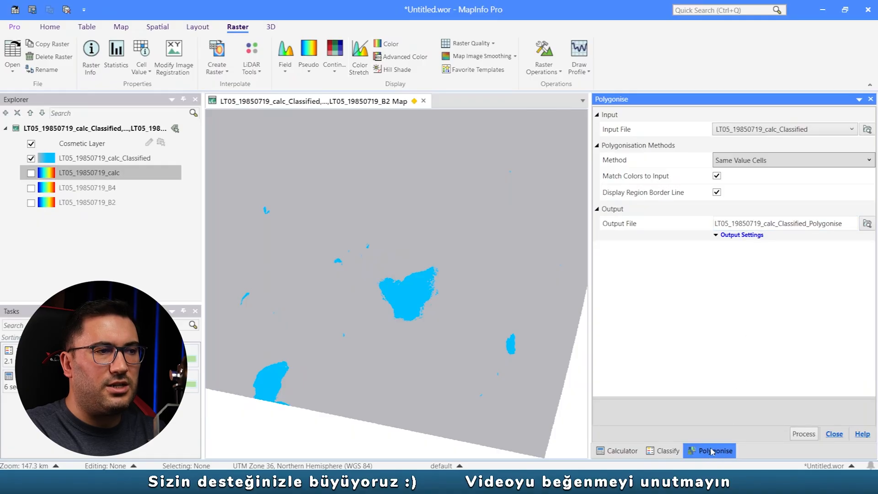
click(793, 130)
click(793, 130)
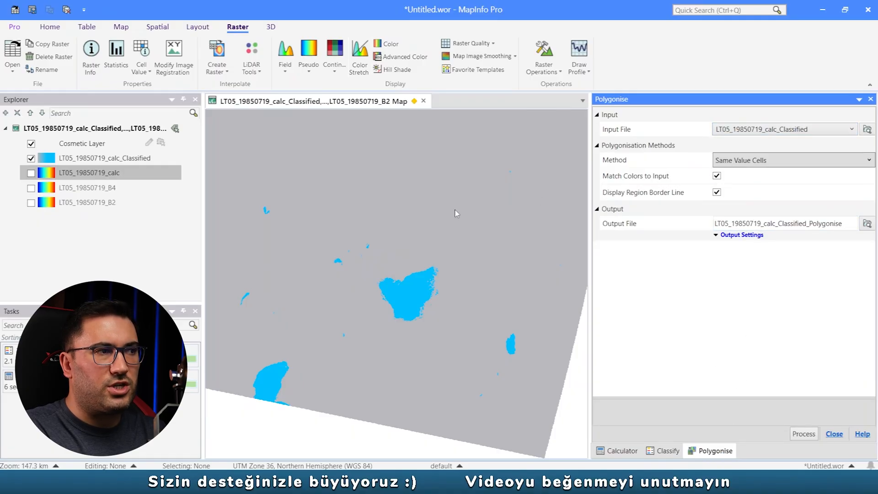
click(86, 159)
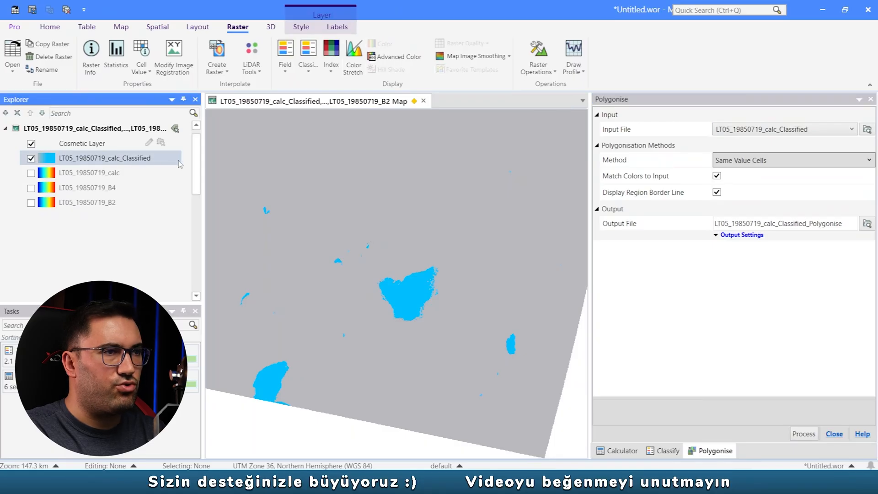
- Turn off the region border line, name the output file LT05_19850719_Polygonise and run the polygonisation
click(716, 192)
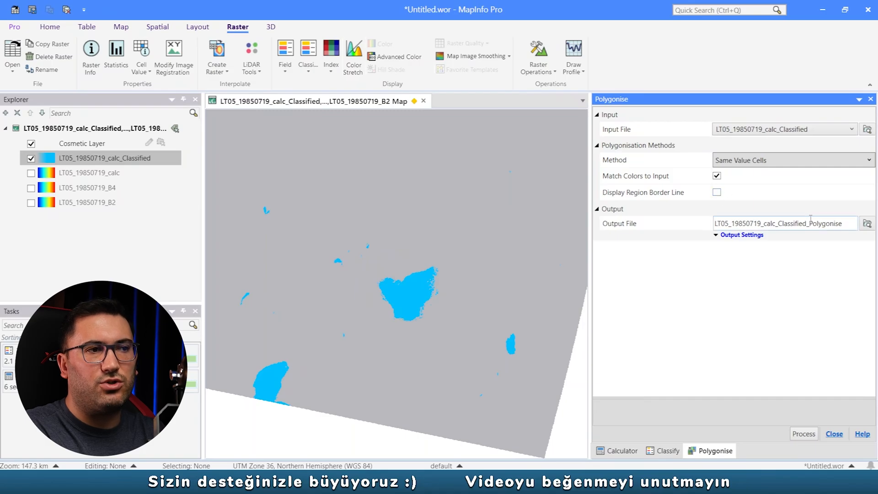
drag(811, 225, 764, 225)
key(BackSpace)
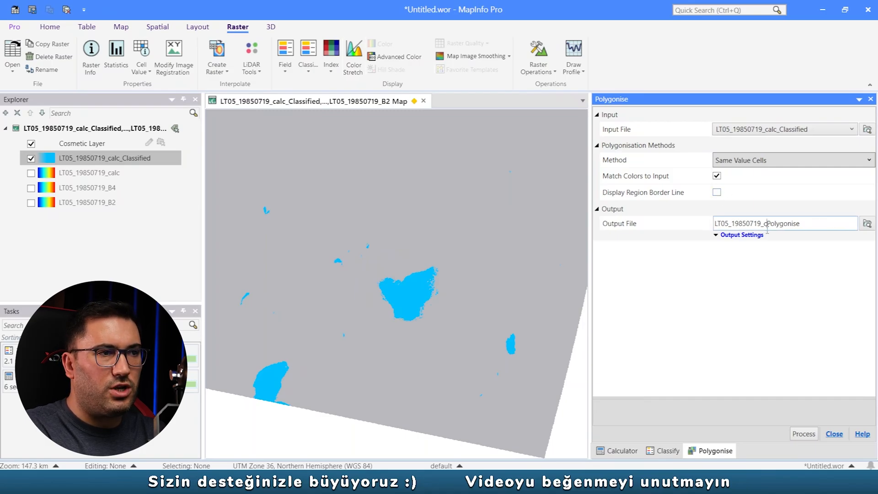
click(803, 433)
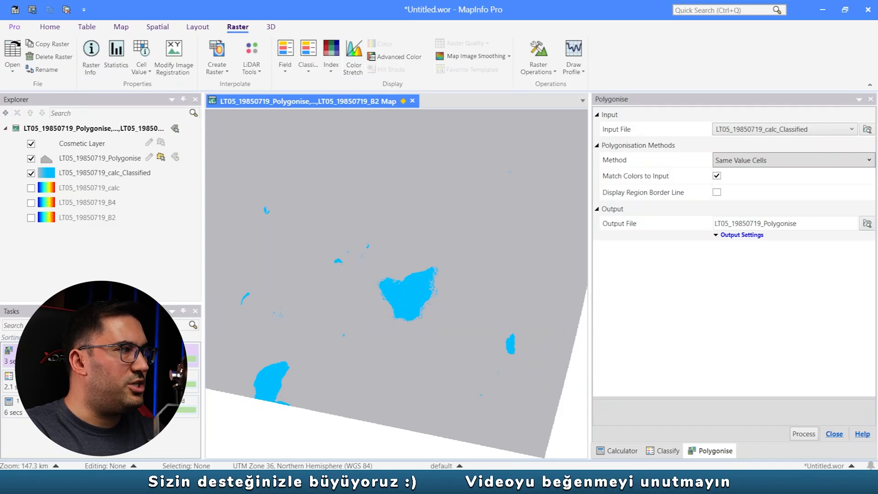
- Hide the LT05_19850719_calc_Classified raster and display only the LT05_19850719_Polygonise layer, comparing the two on the map
click(72, 173)
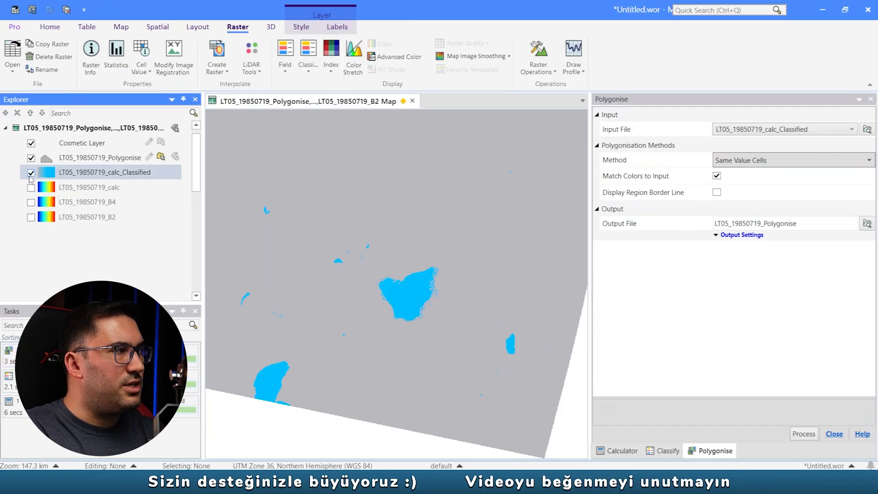
click(31, 173)
click(31, 172)
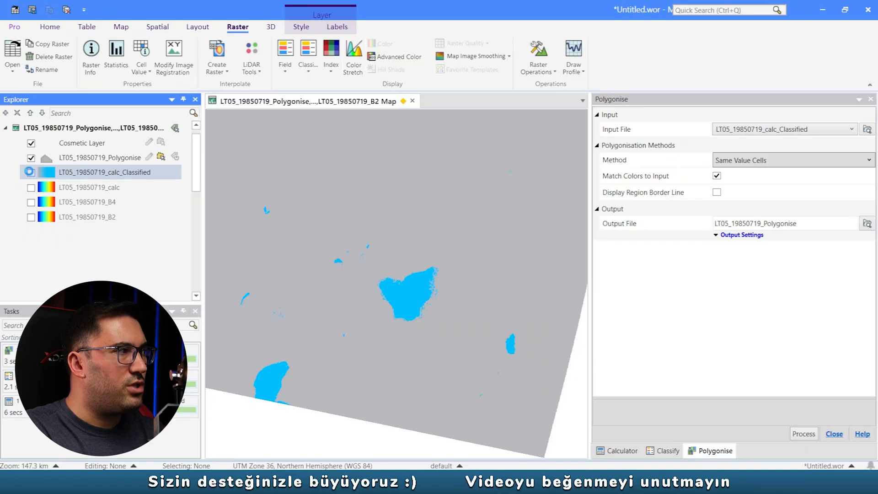
click(30, 157)
scroll(405, 278, down, 1)
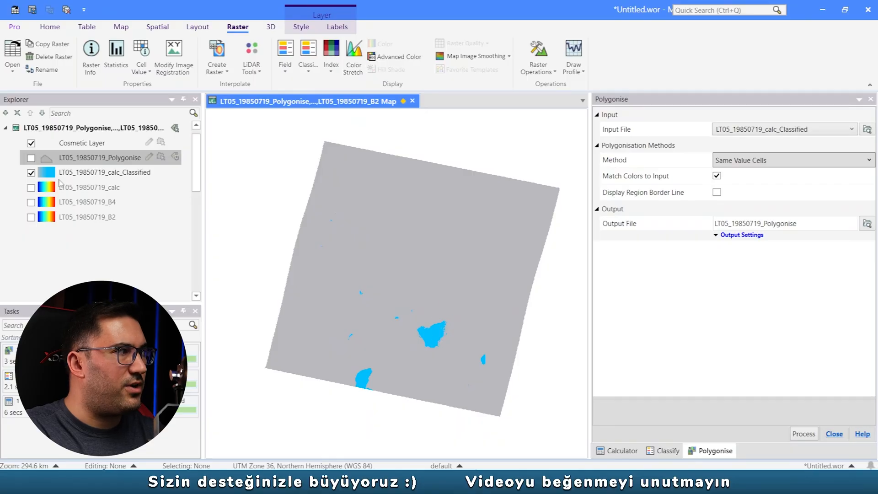
click(30, 173)
click(31, 157)
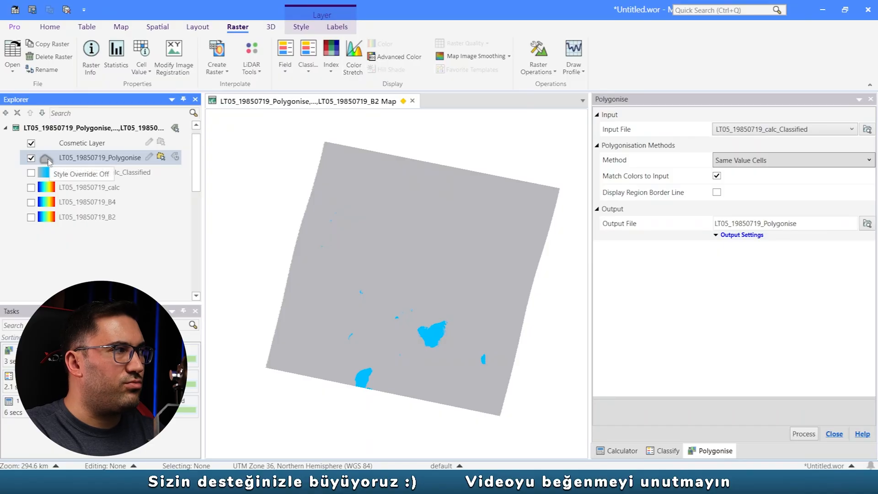
- Select the central lake polygon on the map to check it as a separate object, and clear the selection
click(434, 338)
scroll(458, 336, up, 3)
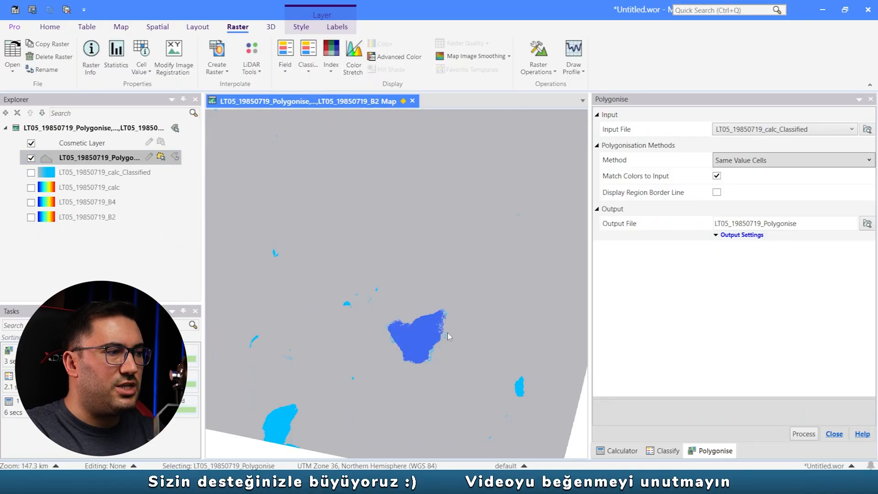
click(414, 262)
scroll(414, 262, down, 3)
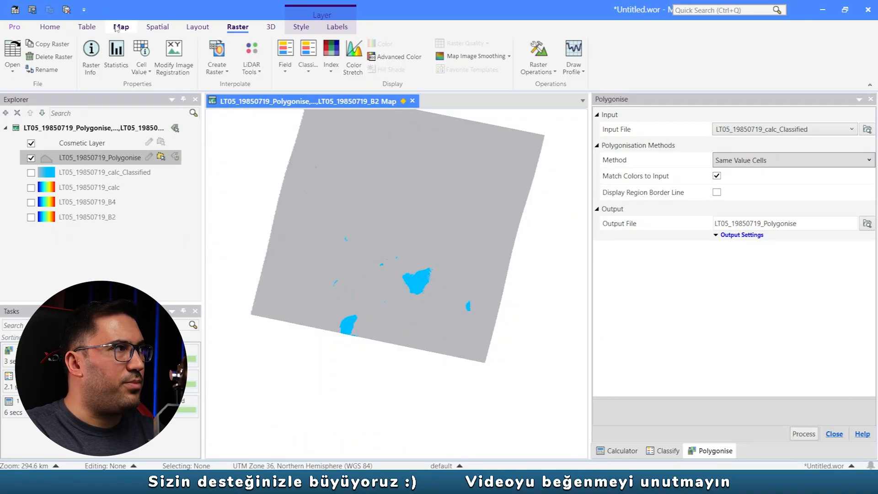
- Open the LT05_19850719_Polygonise table in a browser, widen the Label column and examine its class labels
click(87, 29)
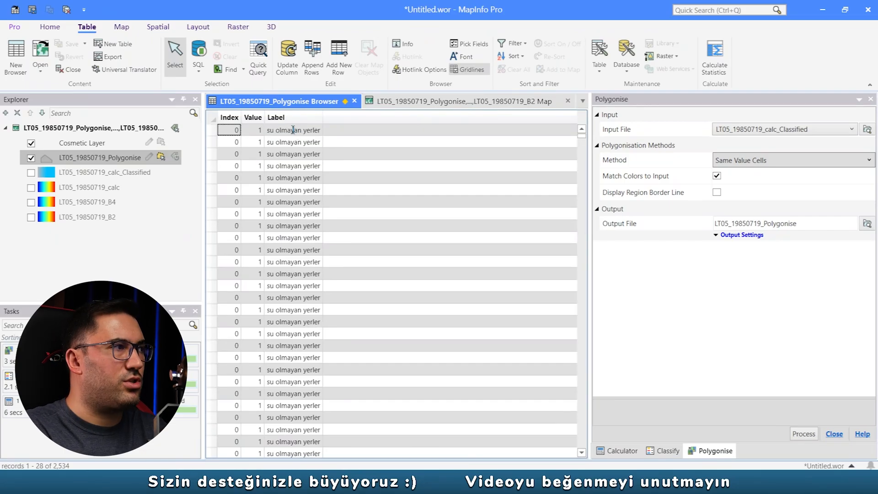
click(50, 28)
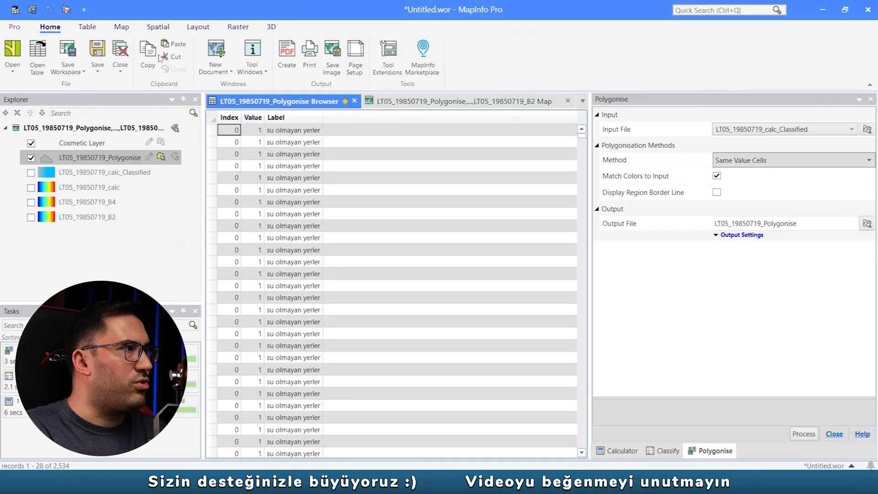
click(221, 76)
click(296, 101)
drag(324, 120, 347, 120)
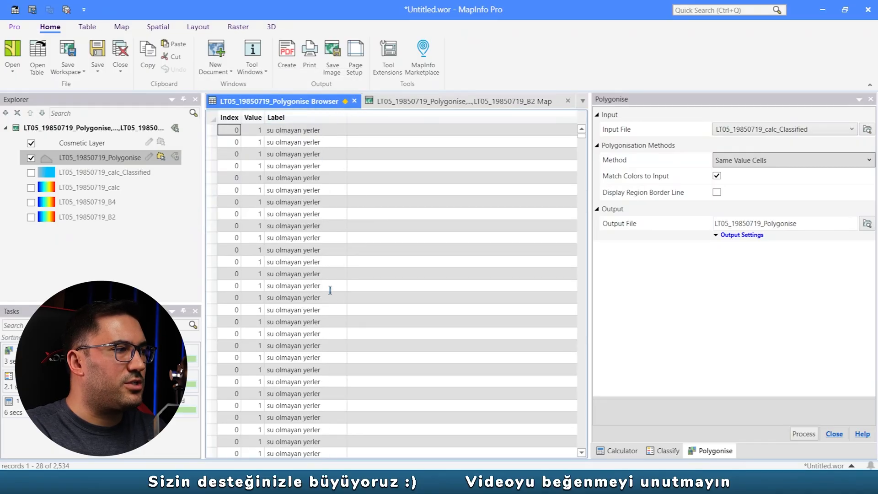
click(331, 274)
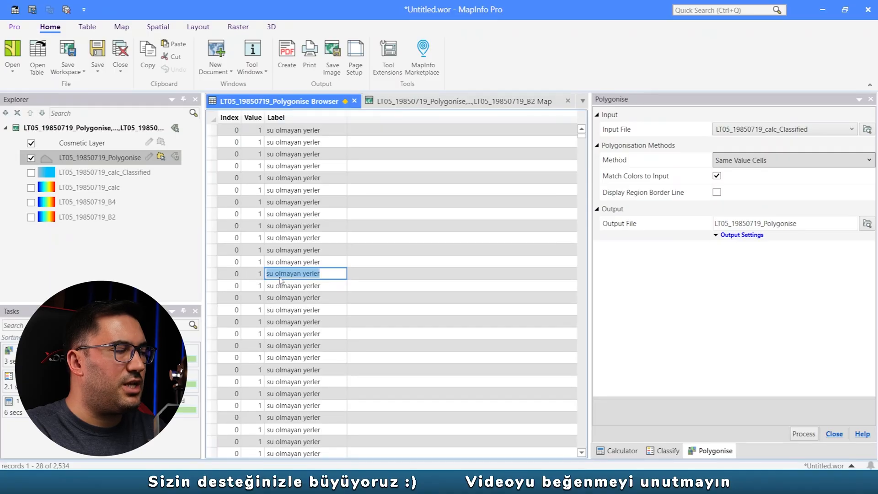
- Set up a simple selection on the LT05_19850719_Polygonise table with the expression Label="su olmayan yerler"
click(88, 27)
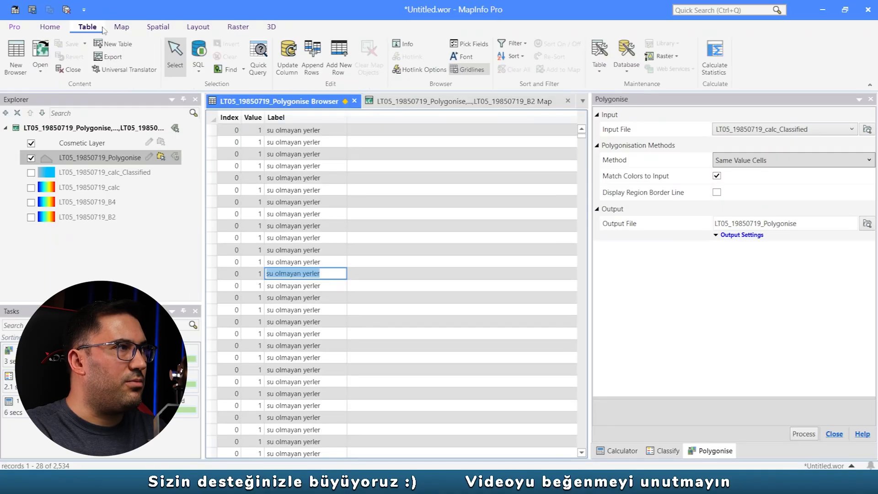
click(197, 74)
click(253, 120)
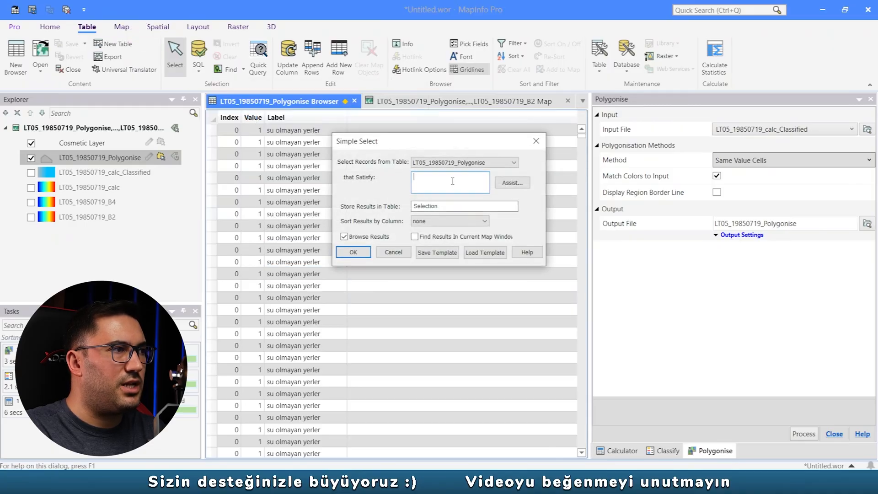
click(477, 166)
click(477, 170)
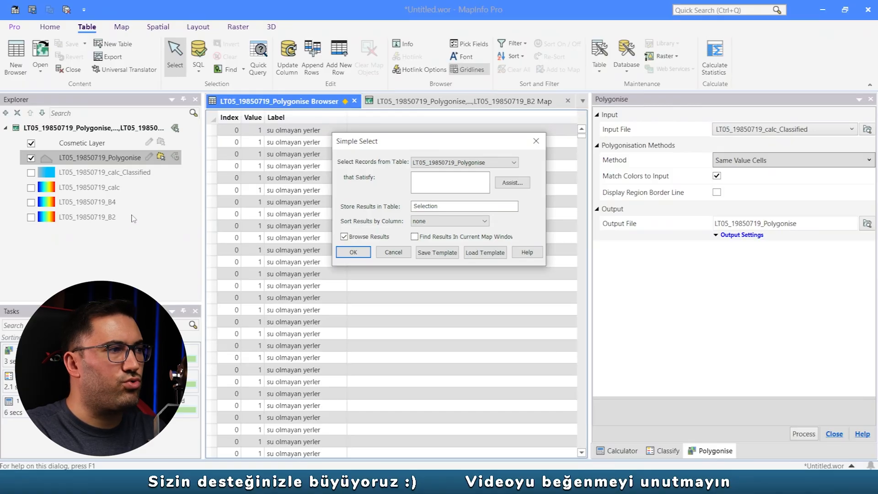
click(512, 183)
click(565, 153)
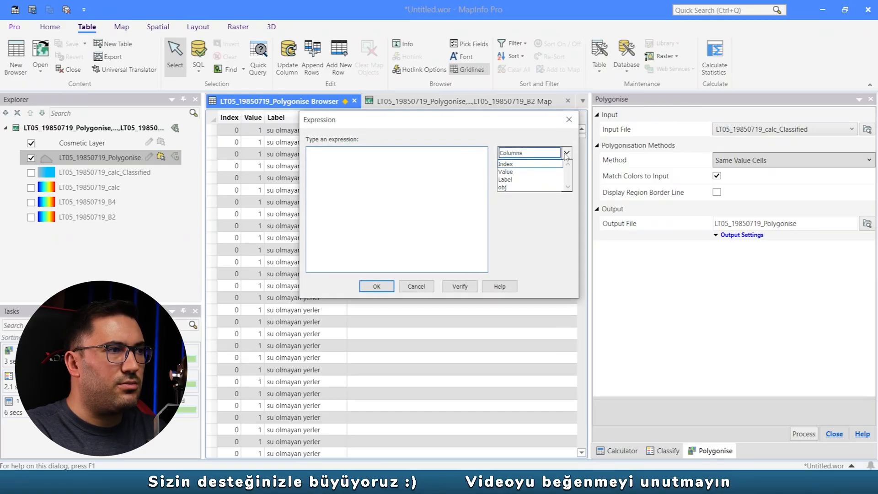
click(509, 181)
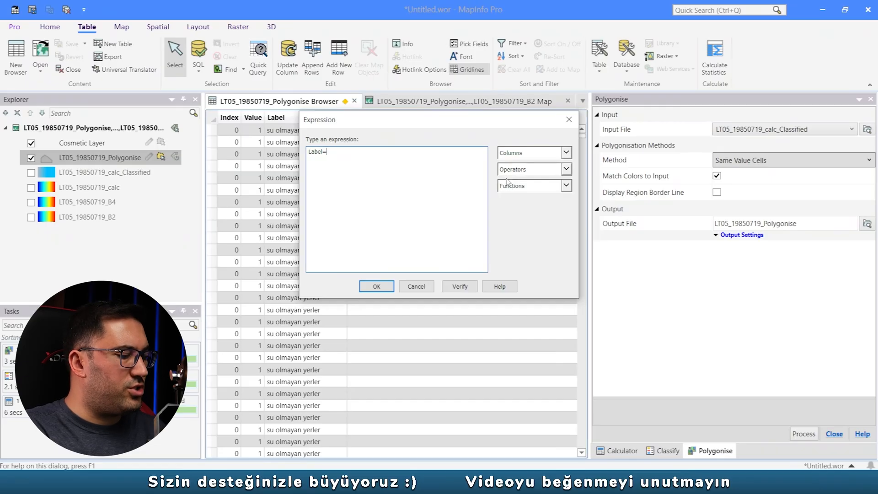
text(="su olmayan yerler)
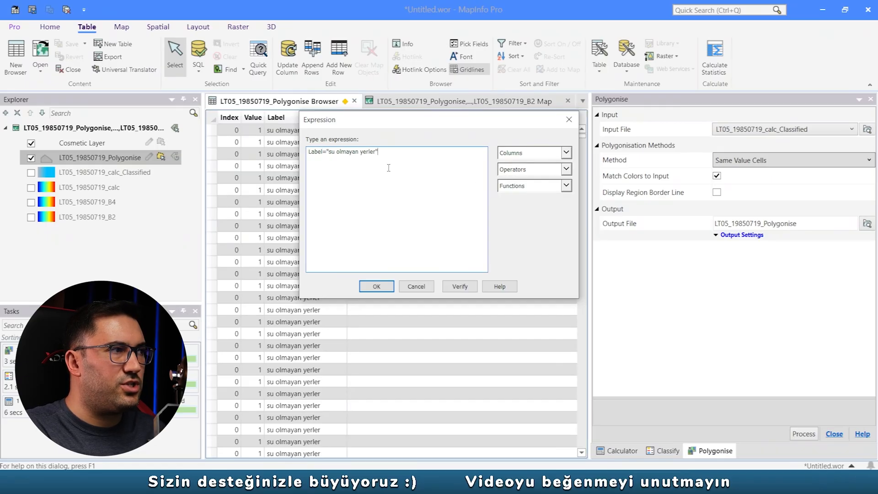
click(376, 286)
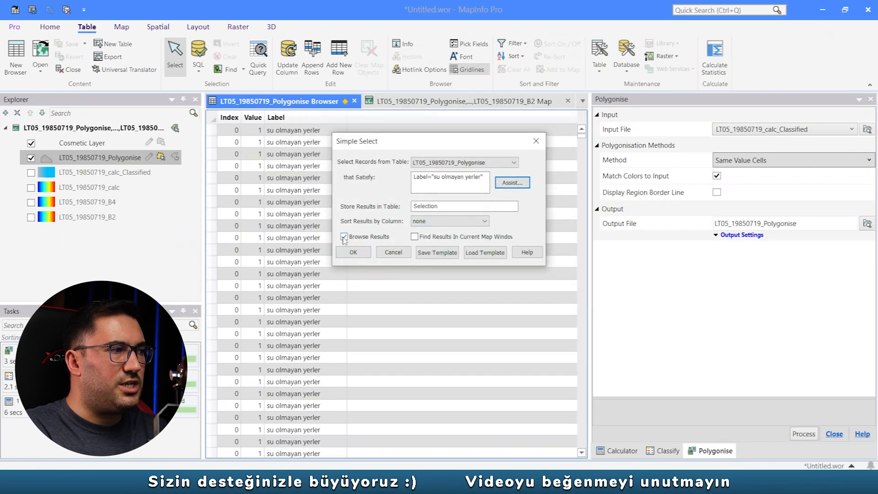
- Store the selection results in a table named su_olmayan_yerler and run the query
drag(464, 207, 349, 210)
text(su olmayan yerler)
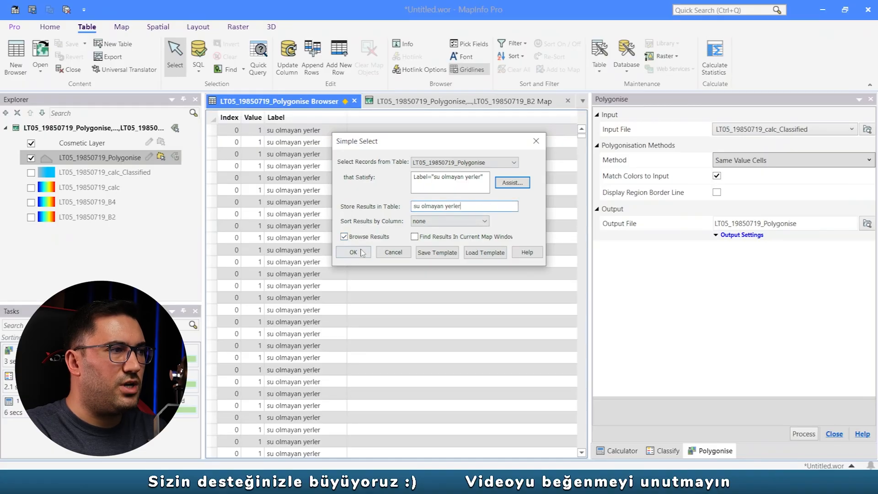
click(362, 253)
click(508, 284)
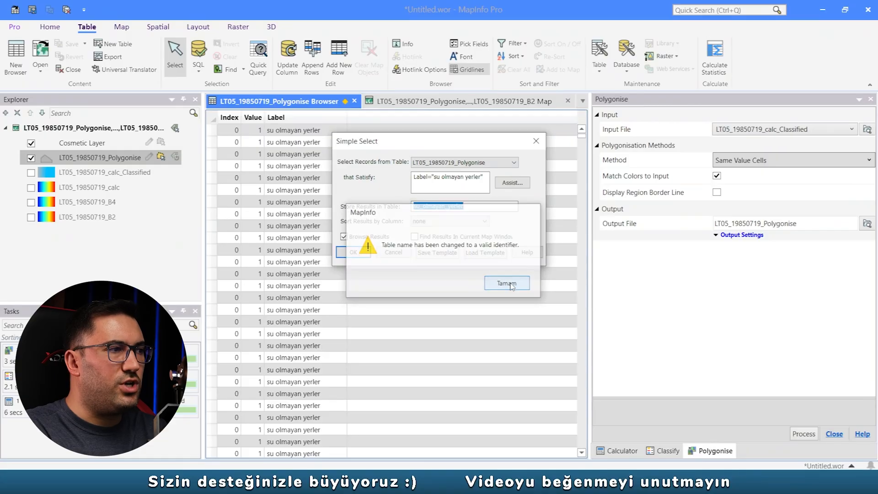
click(424, 207)
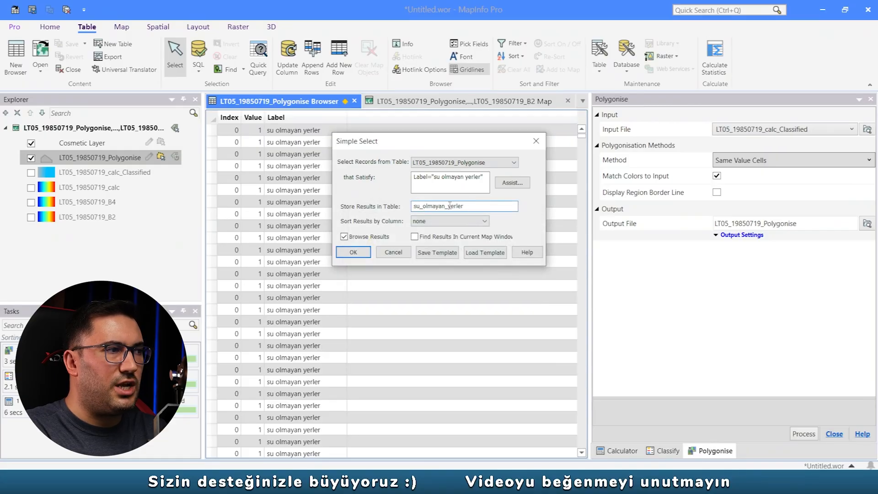
click(354, 252)
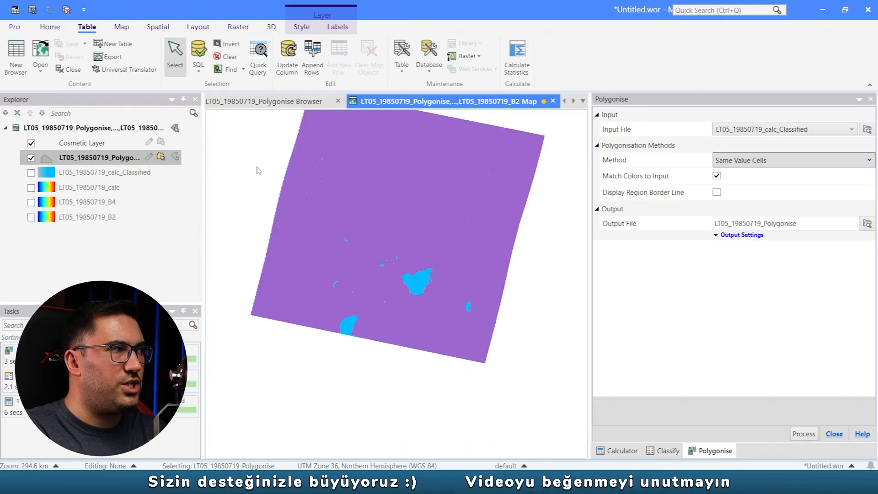
- Make the LT05_19850719_Polygonise layer editable and delete the selected "su olmayan yerler" polygons
click(148, 157)
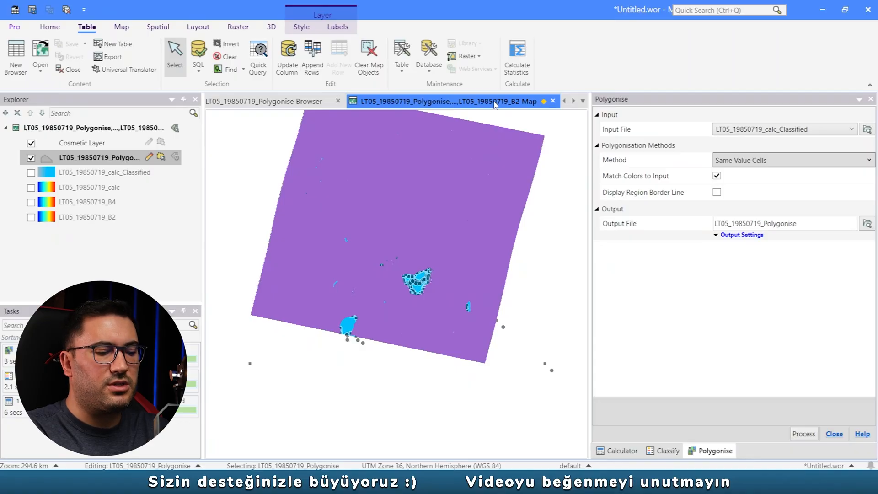
key(Delete)
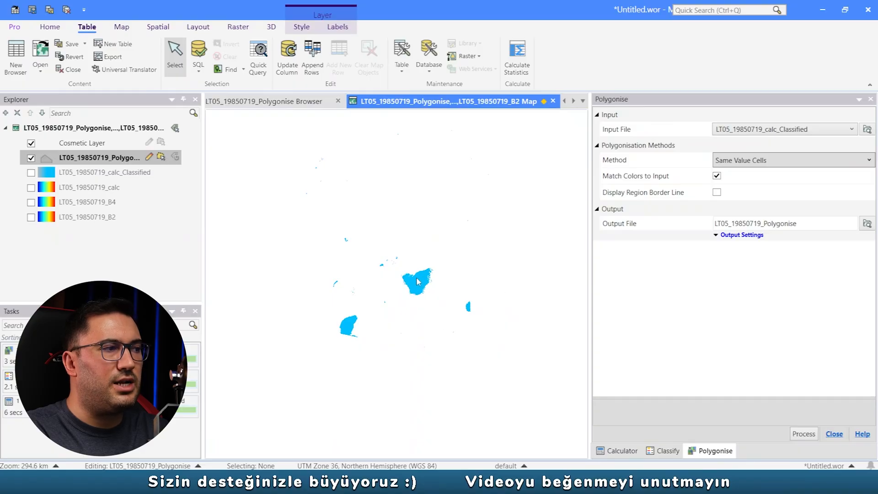
- Select the central lake's polygons by drawing a polygon selection boundary around the lake
scroll(418, 283, up, 1)
click(122, 27)
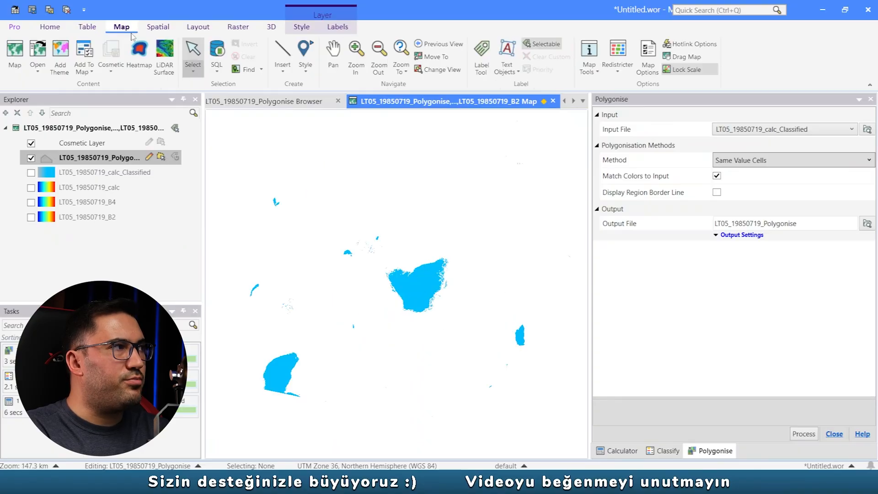
click(192, 68)
click(197, 213)
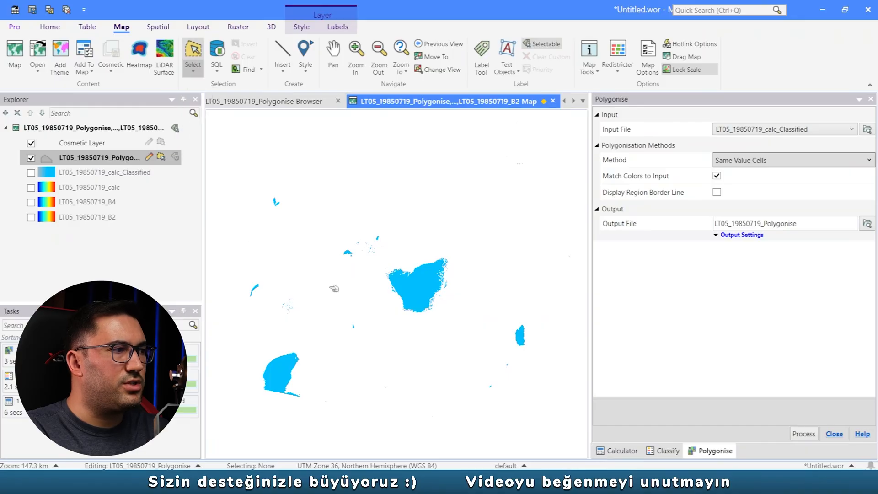
click(382, 284)
click(380, 260)
click(464, 246)
click(463, 294)
double_click(431, 327)
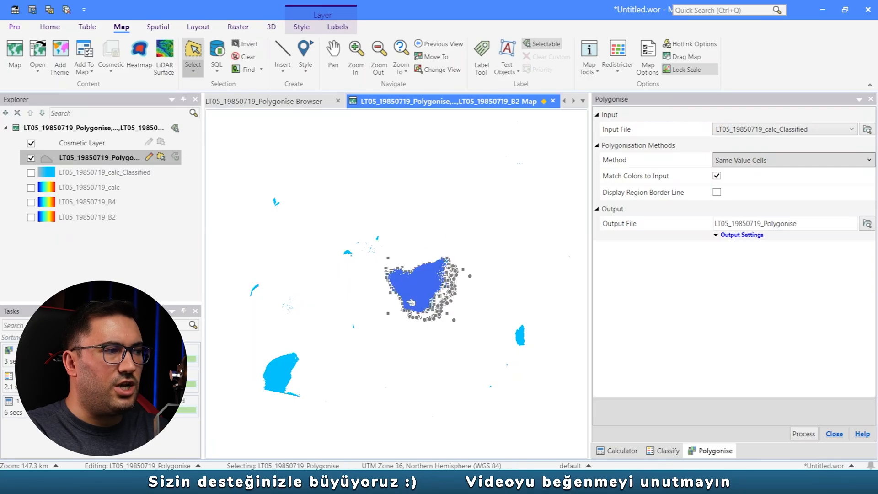
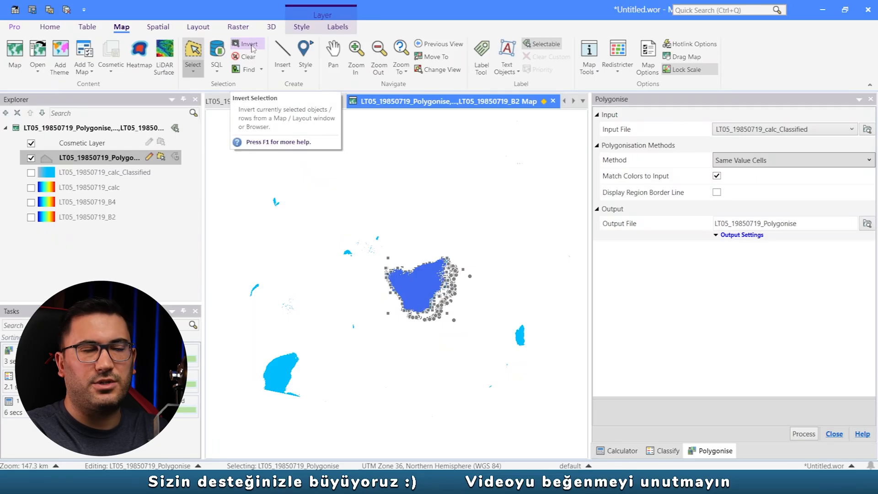
- Invert the lake selection to delete all water polygons outside the lake, and save the LT05_19850719_Polygonise table
click(253, 49)
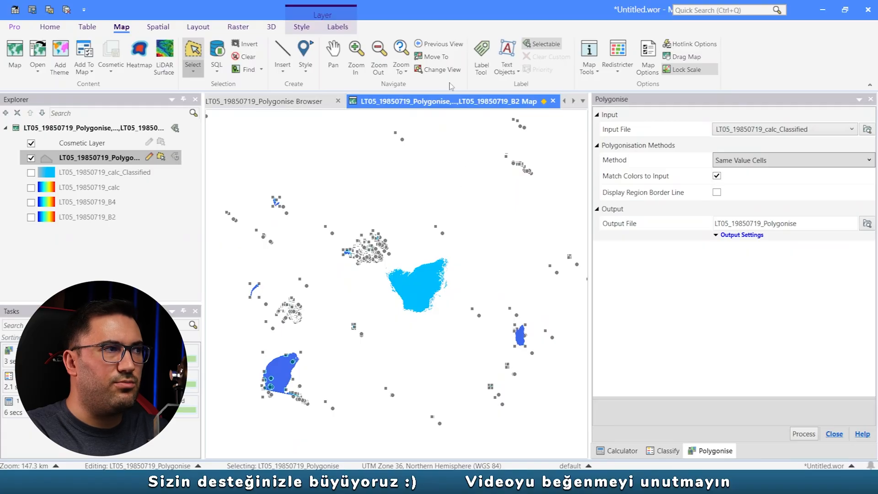
click(410, 158)
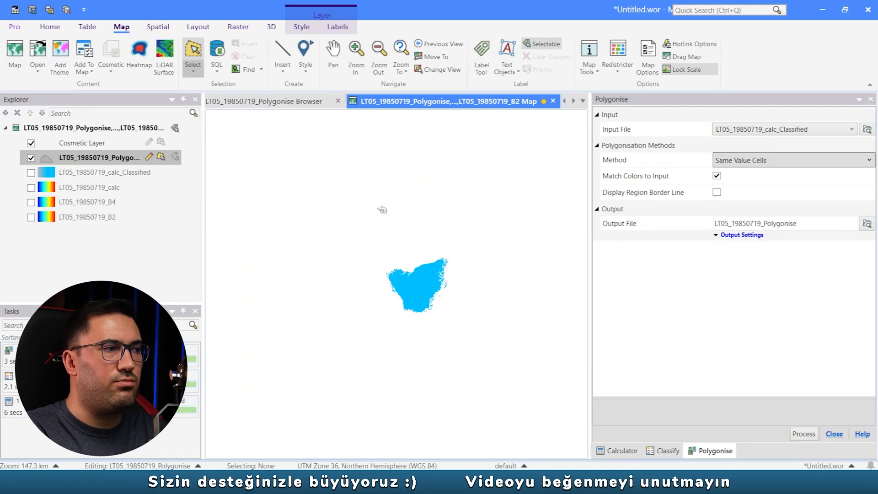
scroll(429, 295, up, 2)
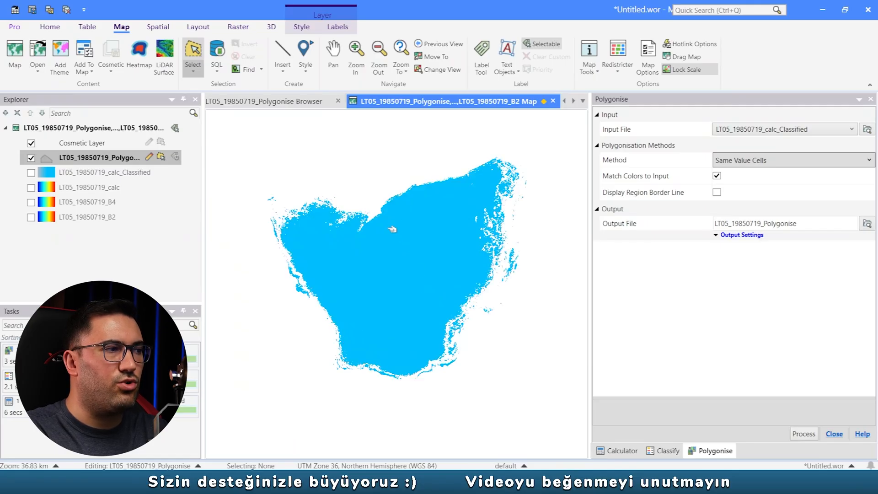
key(ctrl+s)
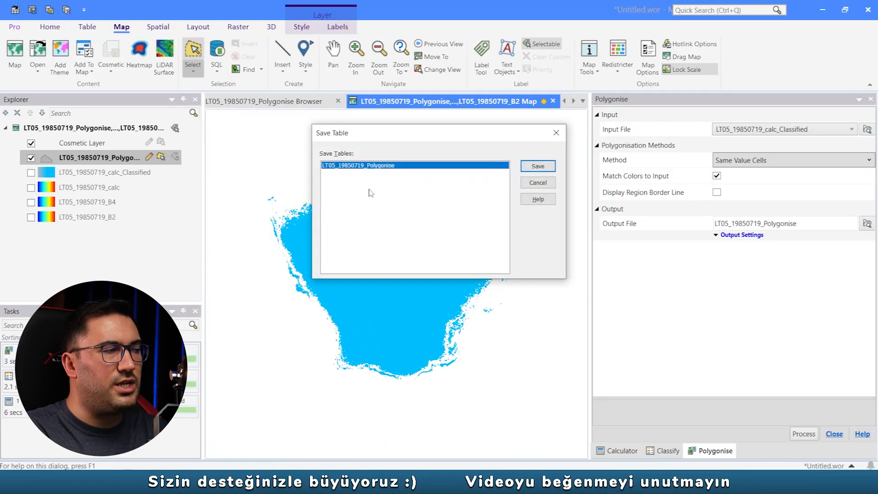
click(538, 167)
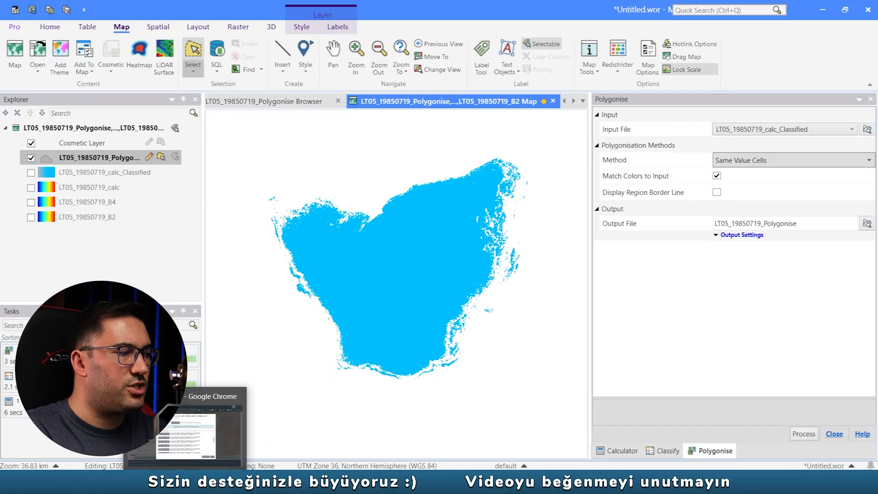
- Switch to EarthExplorer in Chrome, close the download dialogs and remove the 1985/07/19 scene's overlay from the map
click(245, 401)
click(655, 92)
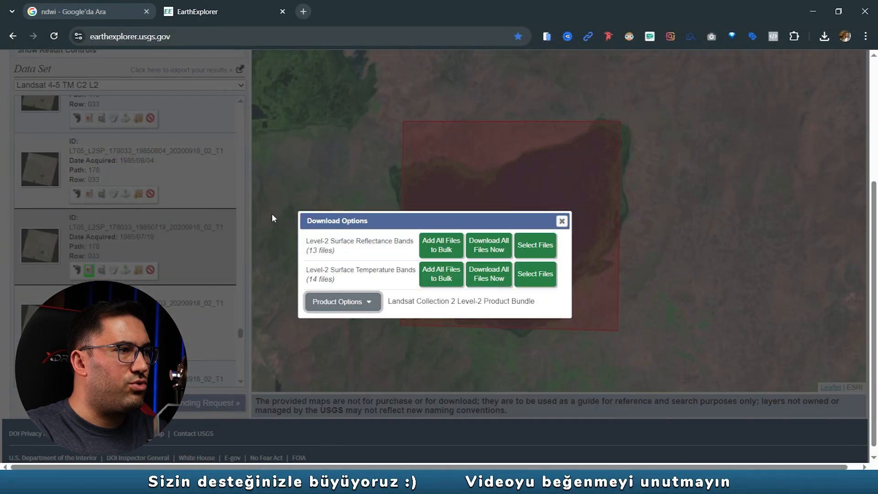
click(563, 221)
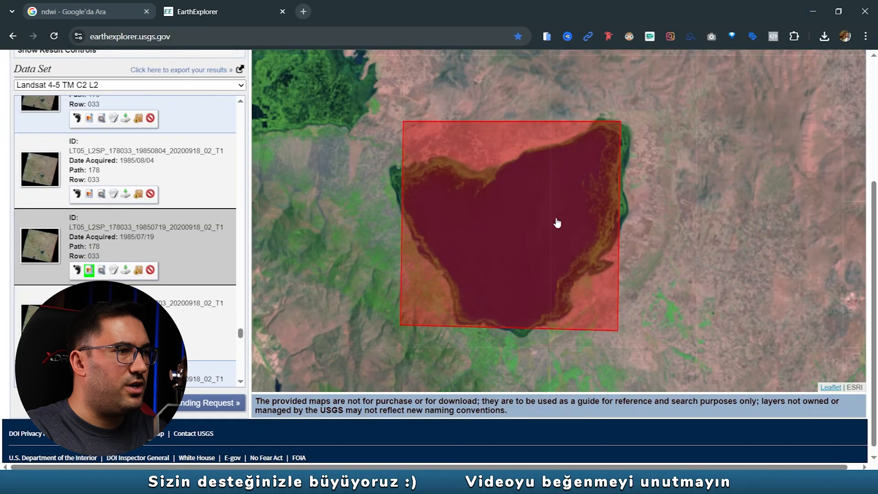
click(89, 270)
- Go back to the first page of the Landsat 4-5 TM C2 L2 results and find the mid-2010 scenes
scroll(109, 241, up, 5)
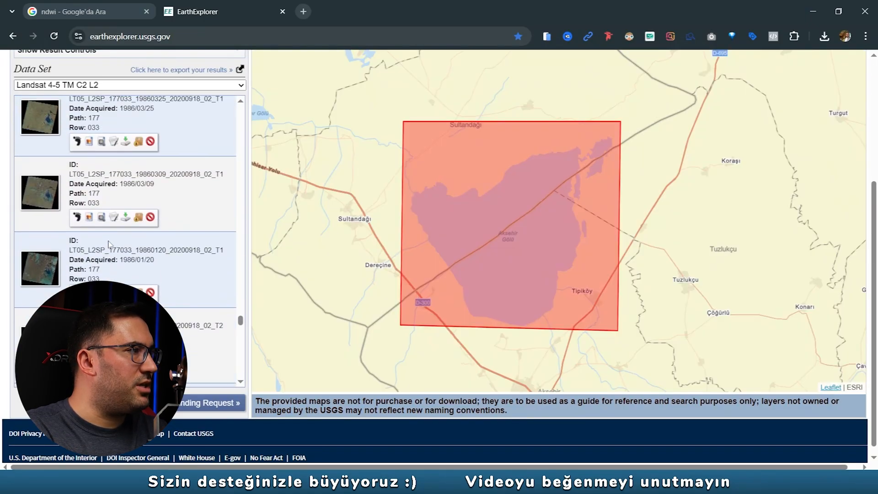
scroll(110, 228, up, 15)
click(90, 105)
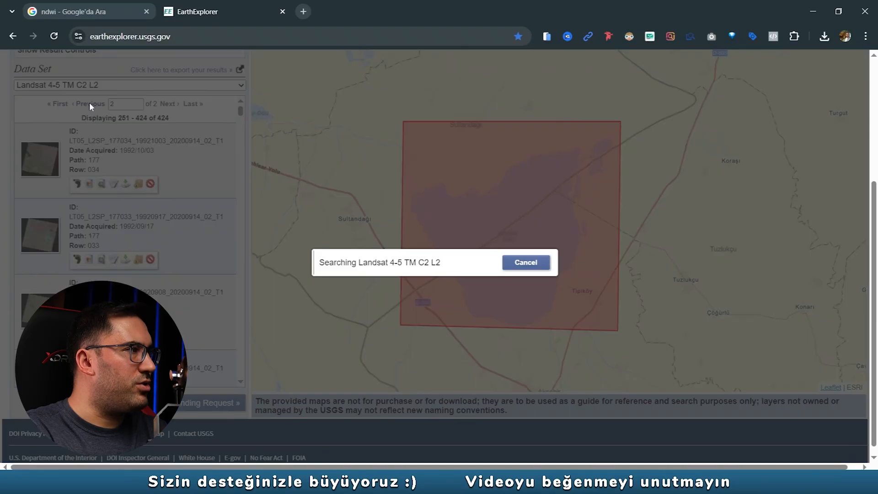
scroll(137, 229, down, 3)
scroll(128, 158, down, 15)
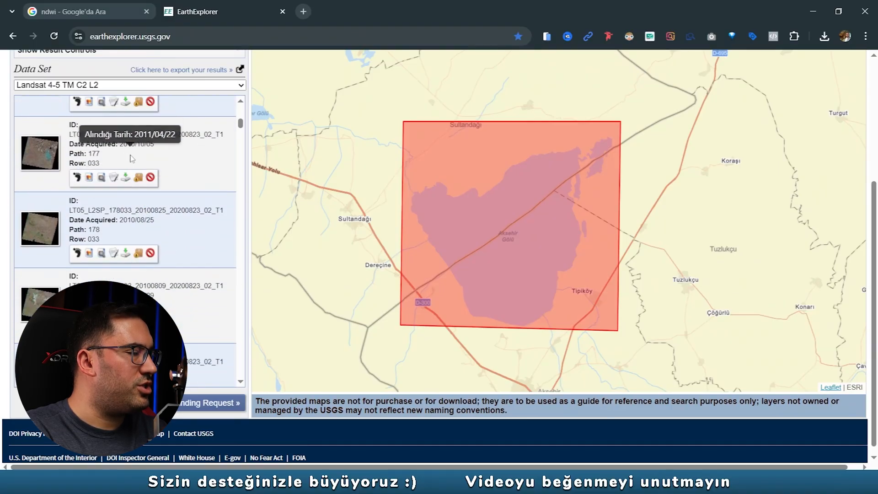
scroll(133, 158, down, 5)
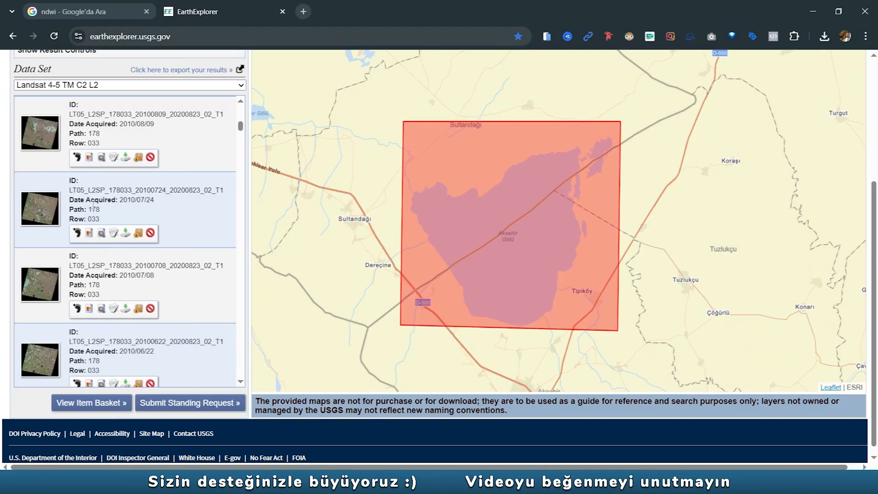
- Overlay the 2010/07/08 scene on the map and examine the cloud cover over the lake
click(83, 308)
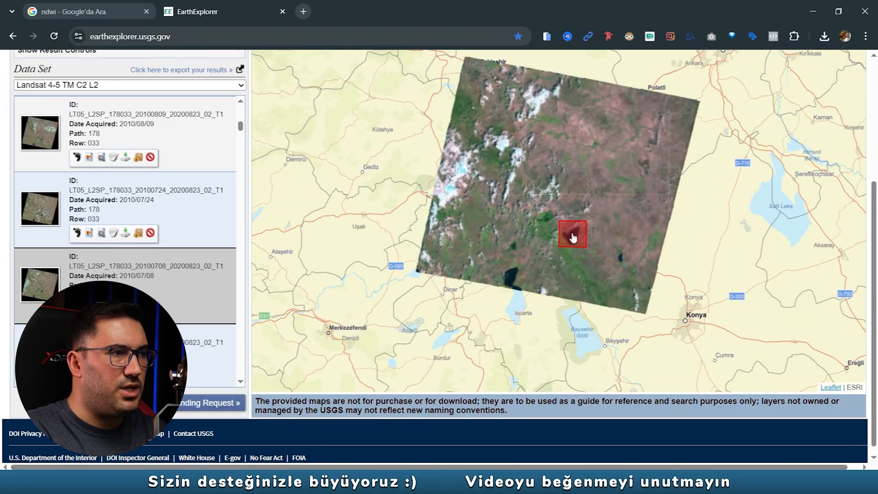
scroll(573, 237, up, 2)
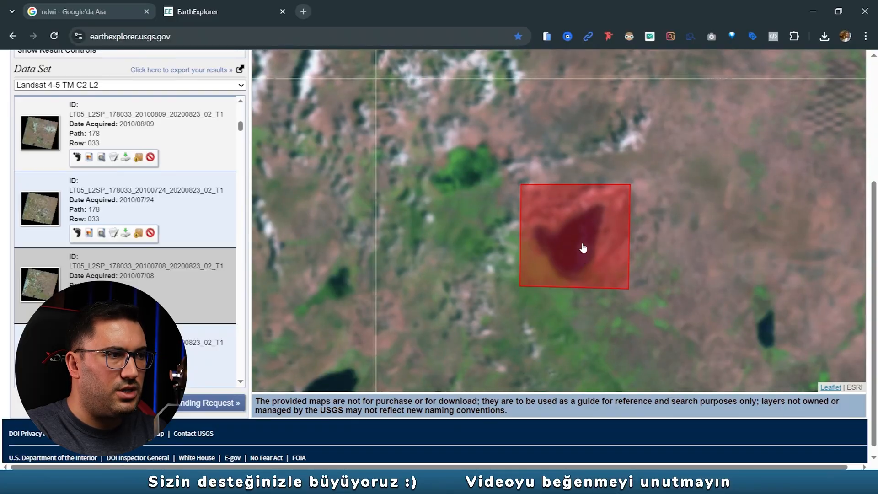
scroll(583, 253, up, 1)
scroll(583, 253, up, 1)
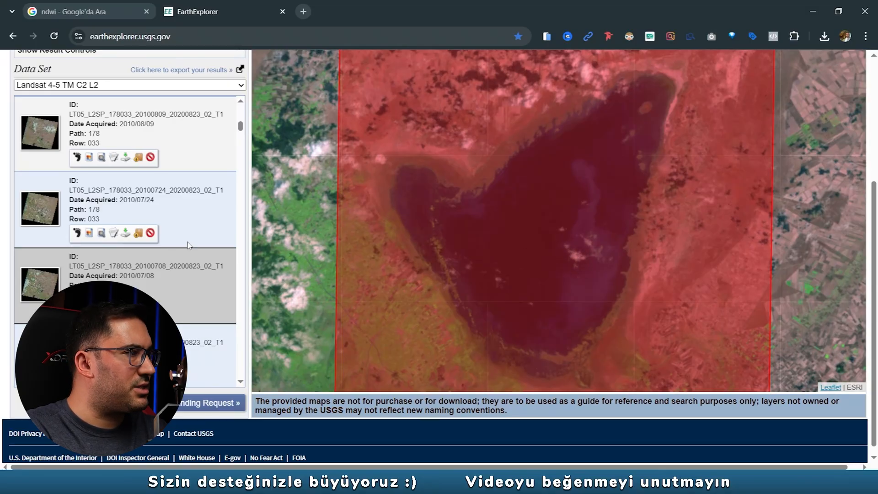
- Preview the 2010/07/24 scene over the lake to check for clouds, and remove its overlay
click(84, 235)
click(90, 235)
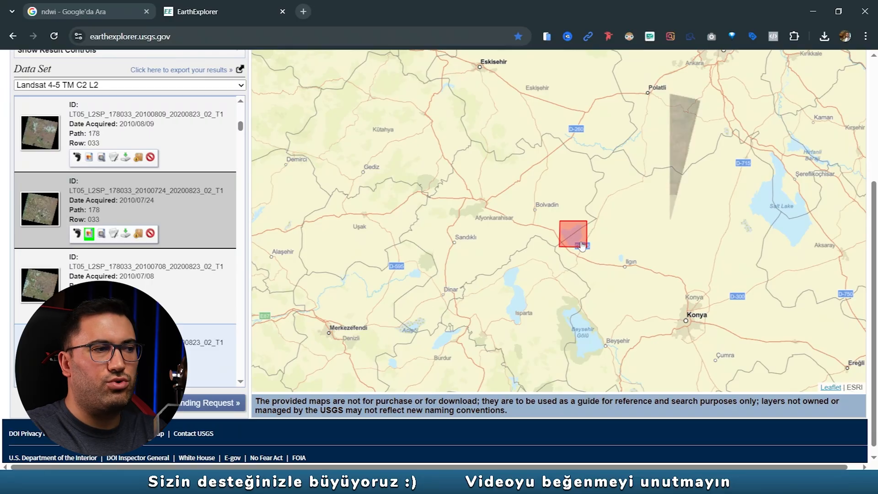
scroll(577, 244, up, 2)
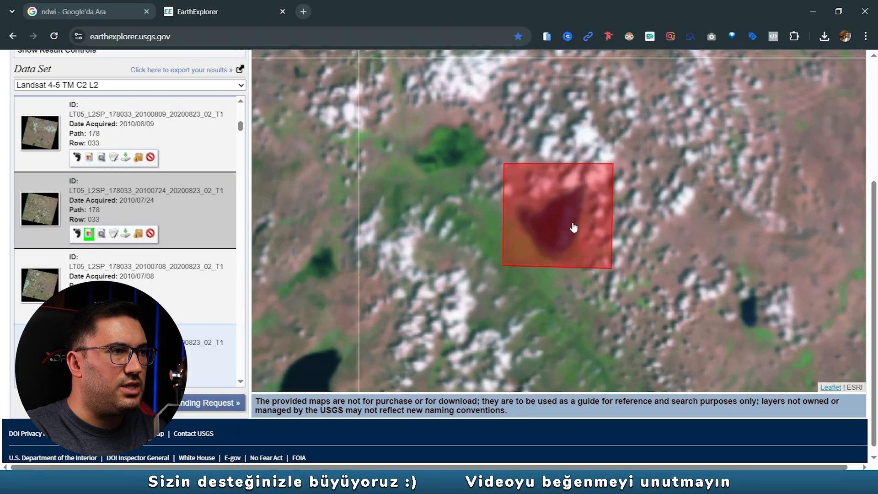
click(90, 233)
- Overlay the 2010/06/22 scene on the map and check the lake area for clouds
scroll(99, 213, down, 1)
scroll(98, 211, down, 1)
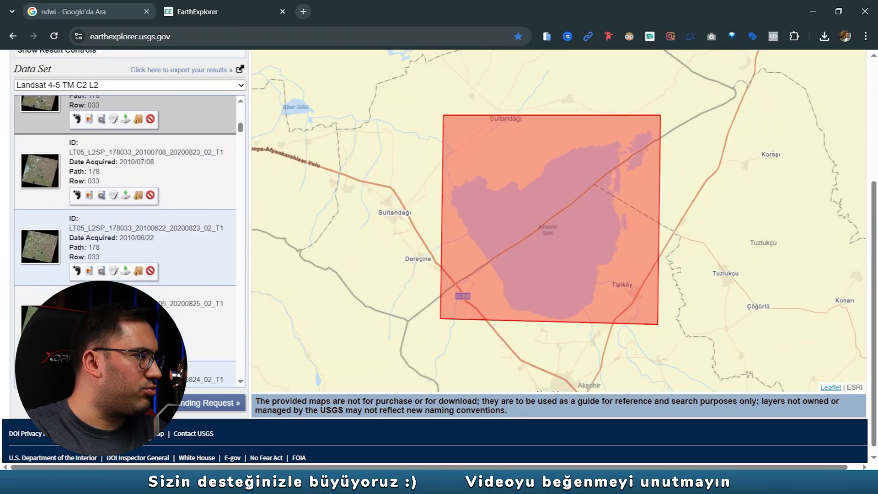
click(89, 271)
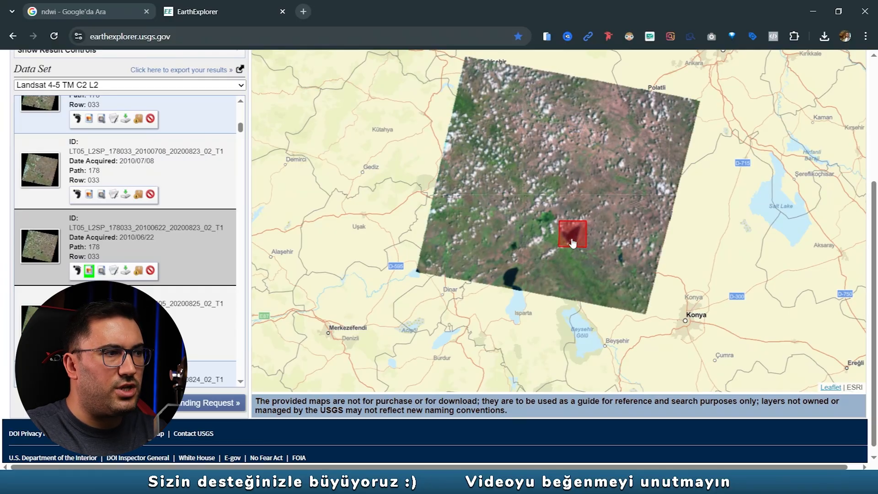
scroll(568, 244, up, 5)
- Overlay the 2010/05/05 scene and examine the lake and its shoreline up close for clouds
click(89, 346)
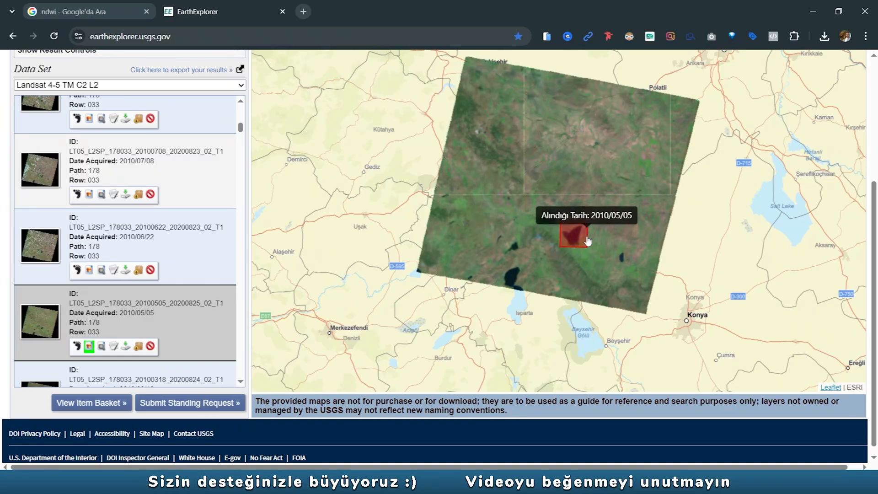
scroll(588, 241, up, 2)
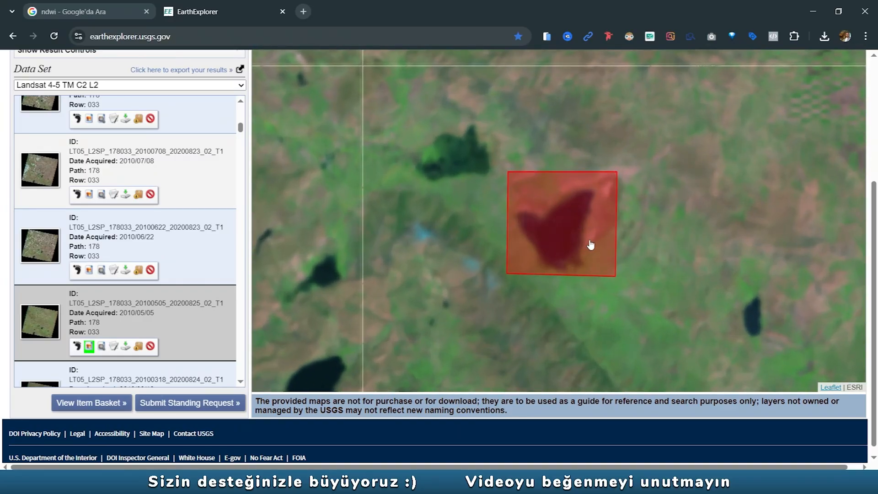
scroll(584, 228, up, 1)
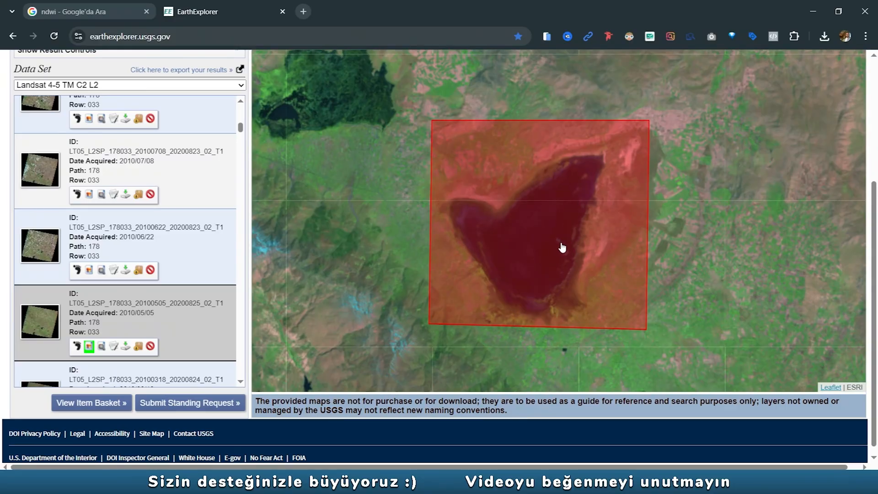
scroll(562, 247, up, 1)
scroll(496, 260, up, 1)
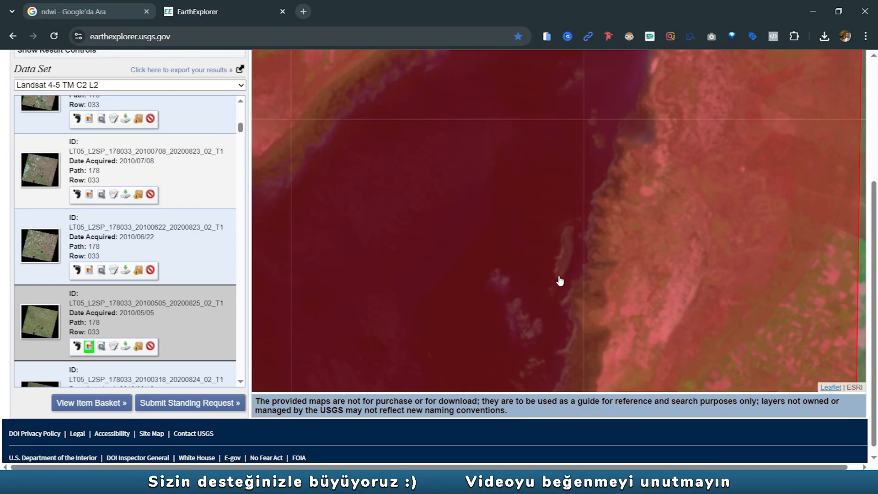
scroll(547, 293, down, 2)
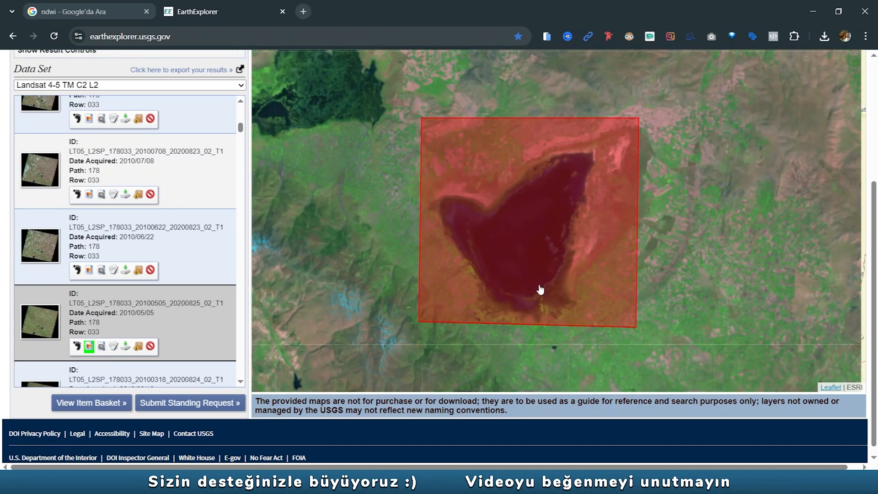
- Download the SR_B2 and SR_B4 band files of the 2010/05/05 scene and close its download dialogs
click(126, 347)
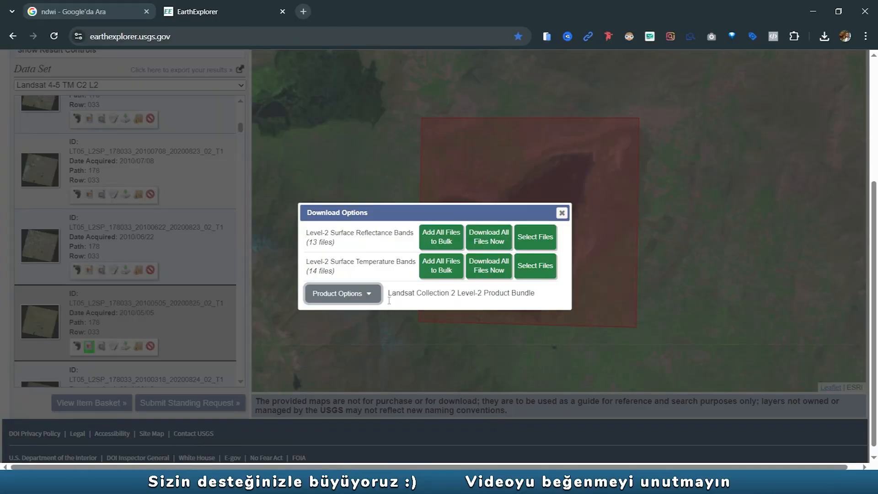
click(361, 294)
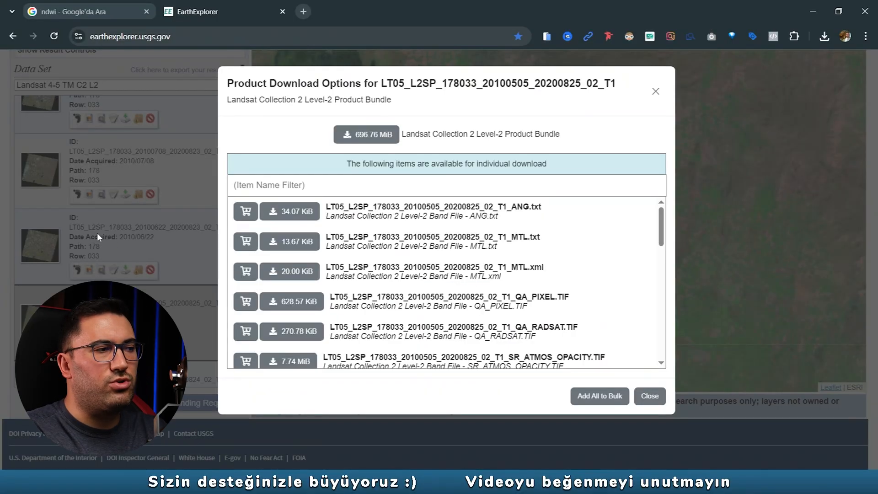
scroll(509, 270, down, 4)
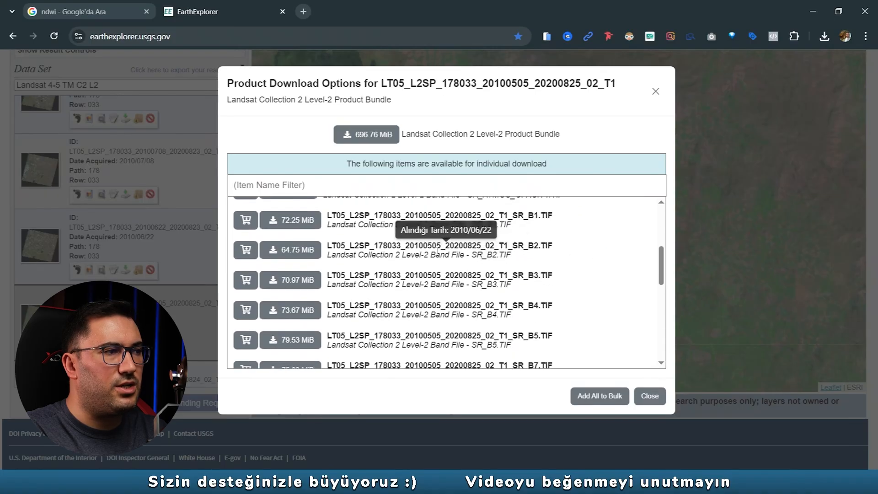
click(294, 252)
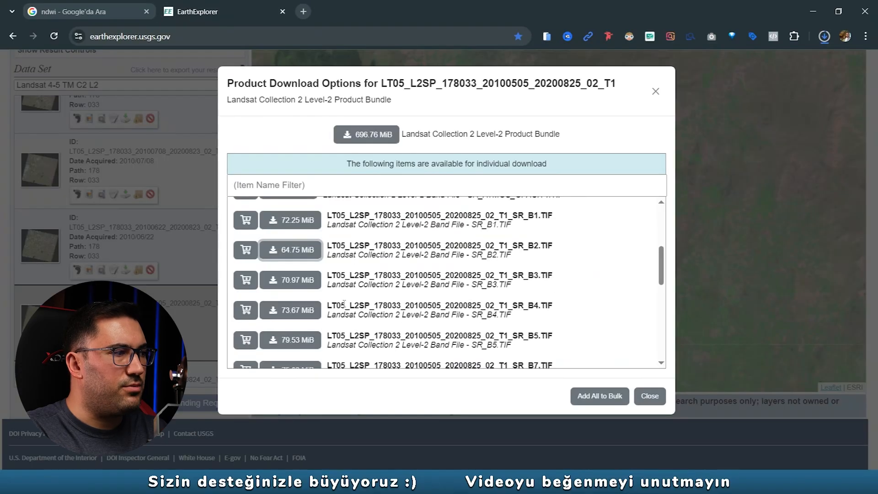
click(306, 310)
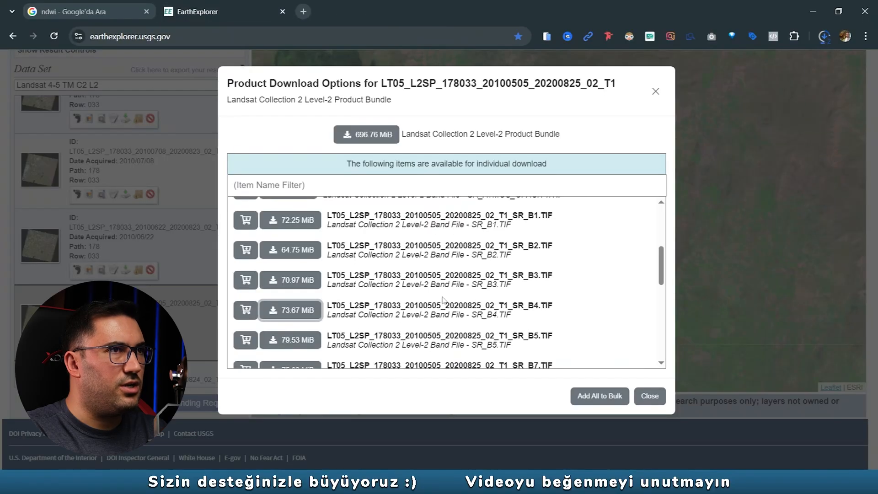
click(655, 92)
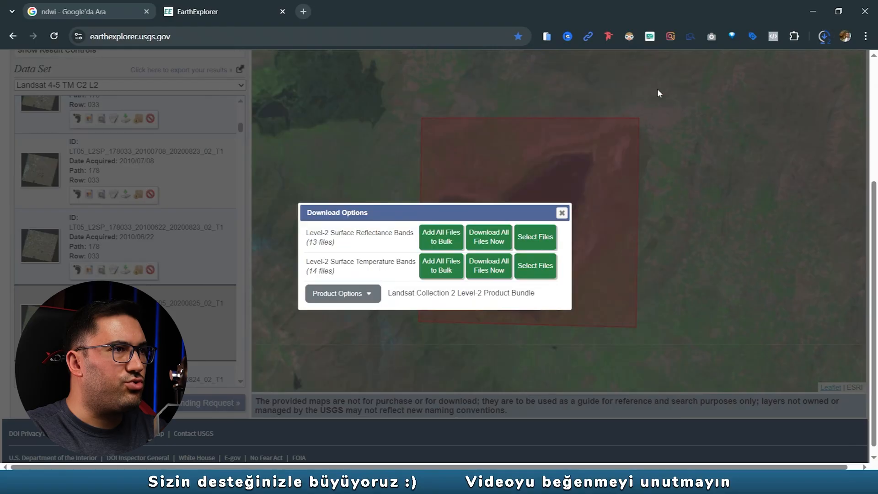
click(562, 213)
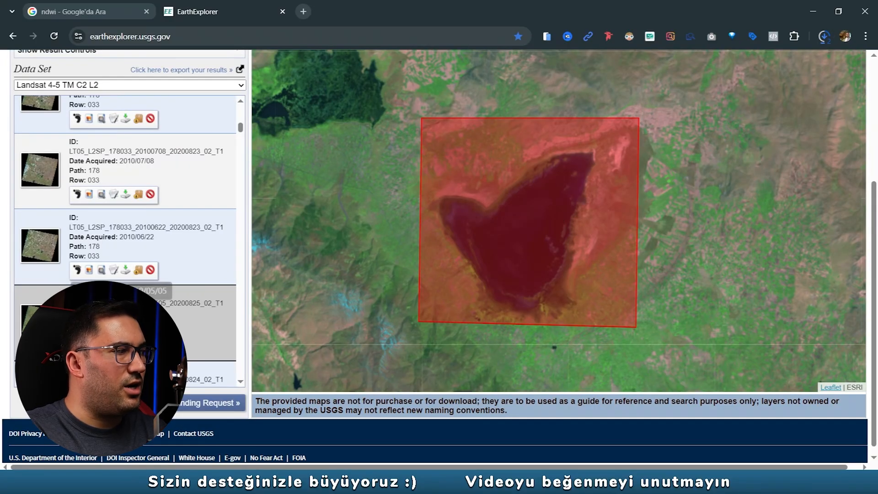
- Remove the 2010/05/05 scene's overlay from the map and return to the start of the results list
scroll(90, 293, down, 1)
click(89, 288)
scroll(223, 142, up, 10)
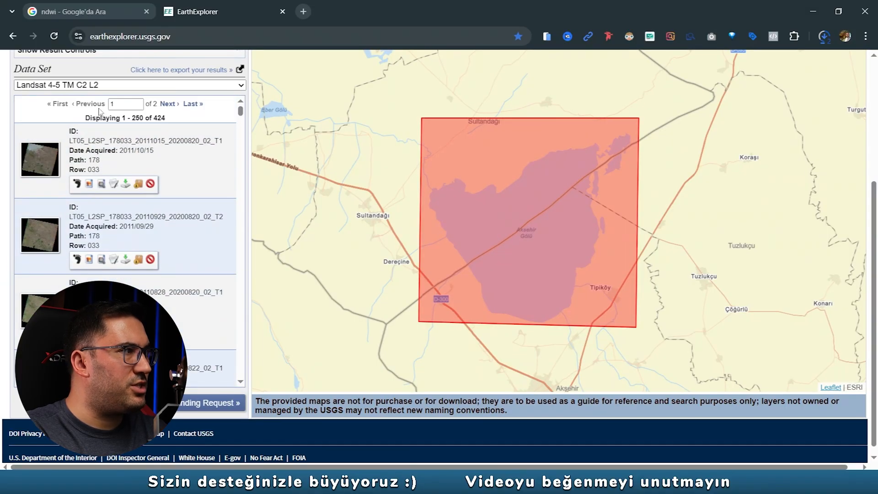
- Go back to the data set selection and deselect Landsat 4-5 TM C2 L2 under Landsat Collection 2 Level-2
scroll(131, 169, down, 5)
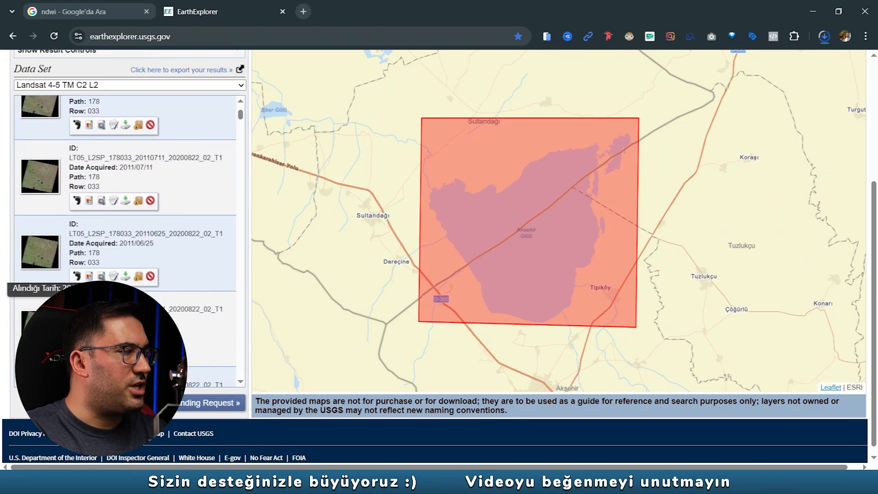
scroll(104, 156, up, 10)
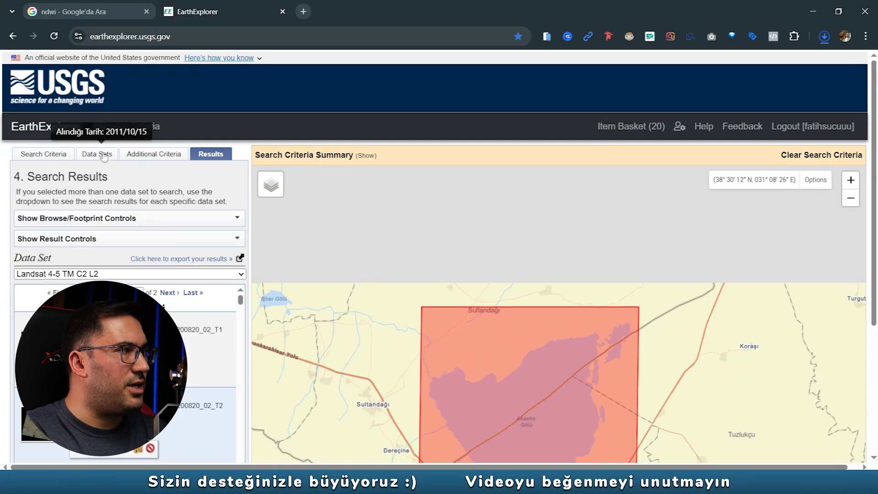
click(97, 155)
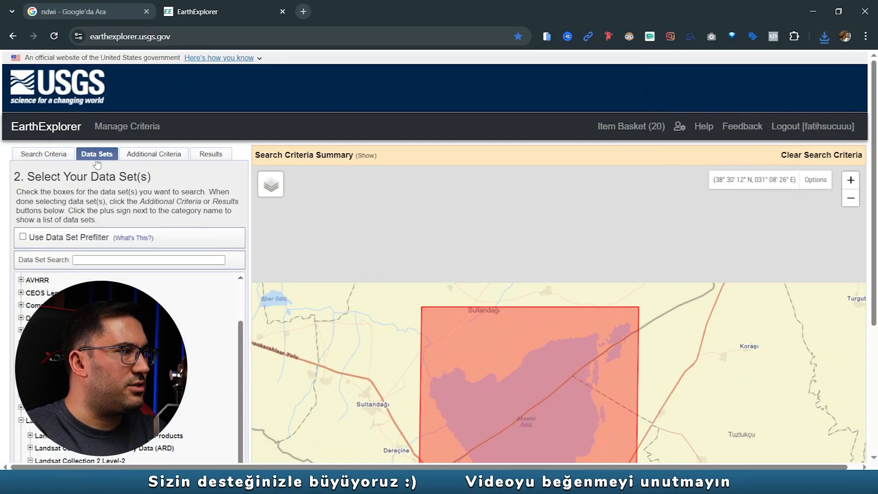
scroll(128, 206, down, 4)
click(47, 306)
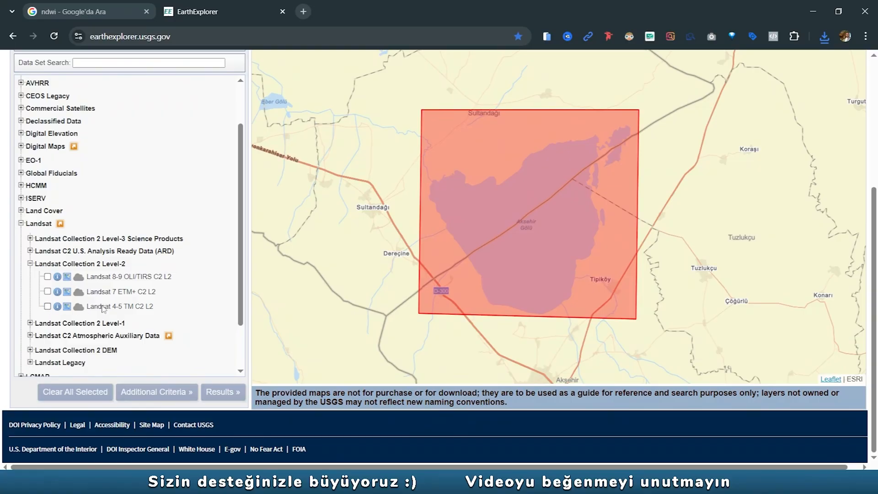
- Search the Landsat 8-9 OLI/TIRS C2 L2 data set and overlay the 2020/07/19 scene on the map
click(47, 277)
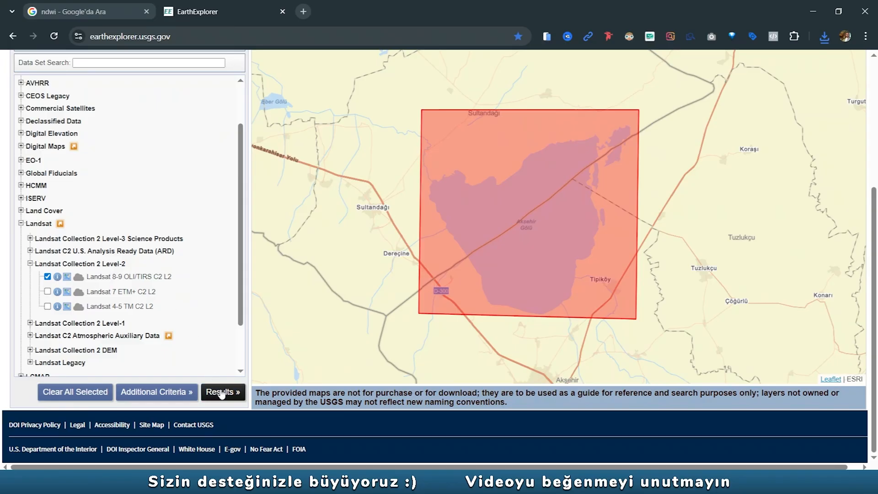
click(221, 393)
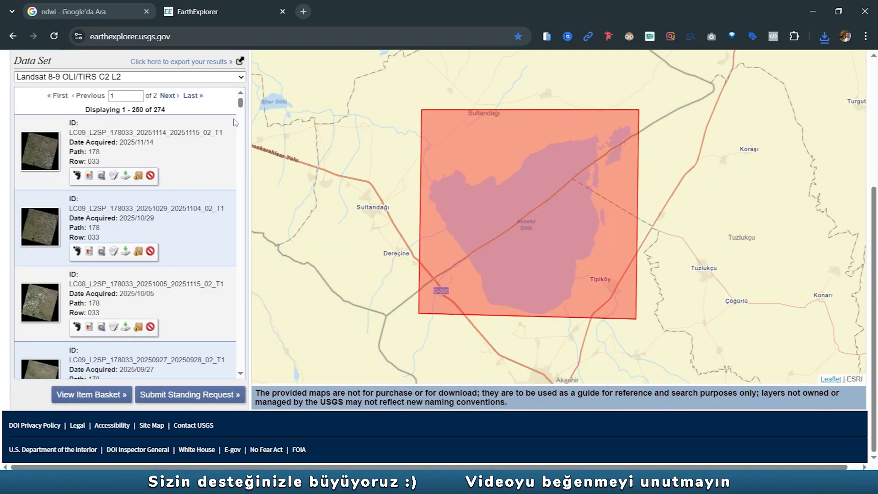
drag(240, 103, 226, 295)
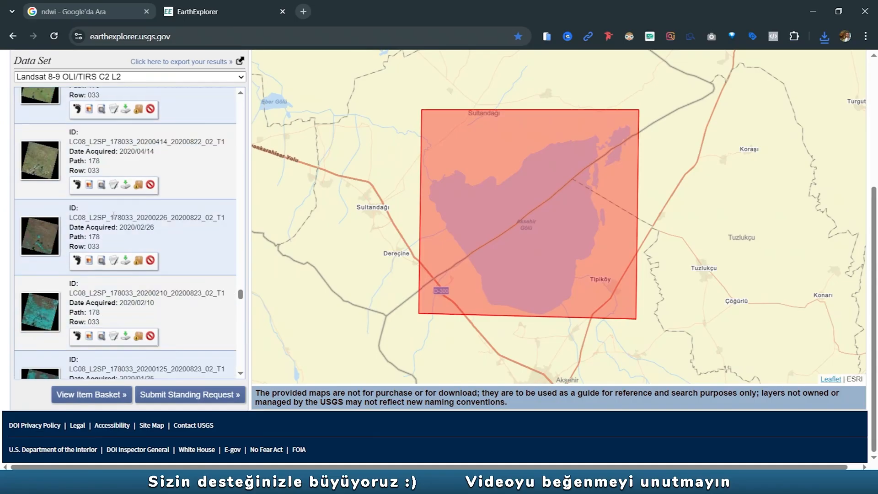
scroll(146, 230, up, 5)
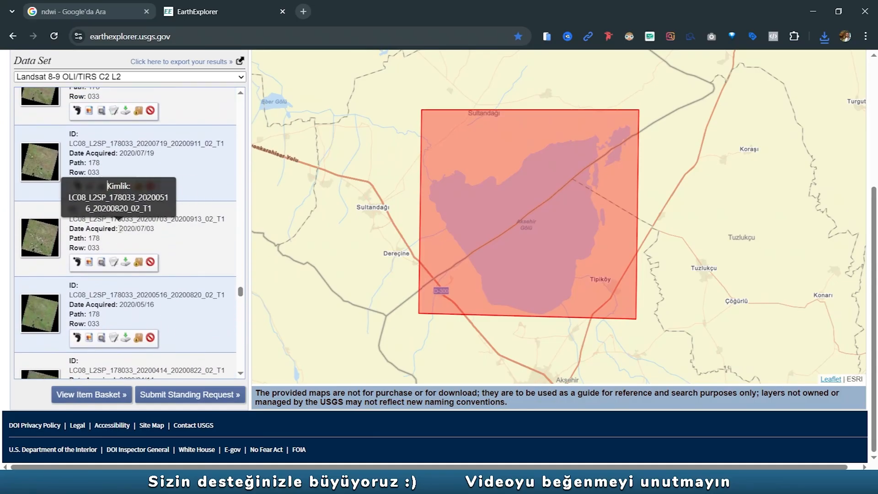
scroll(76, 232, up, 3)
click(89, 245)
scroll(573, 231, up, 3)
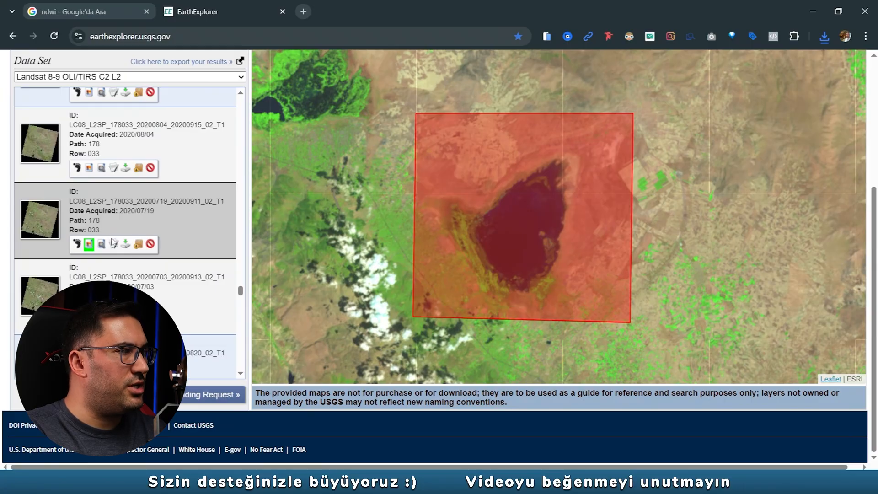
- Request the download options of the 2020/07/19 scene and consult the Landsat 8-9 band table image for the green and NIR bands
click(126, 245)
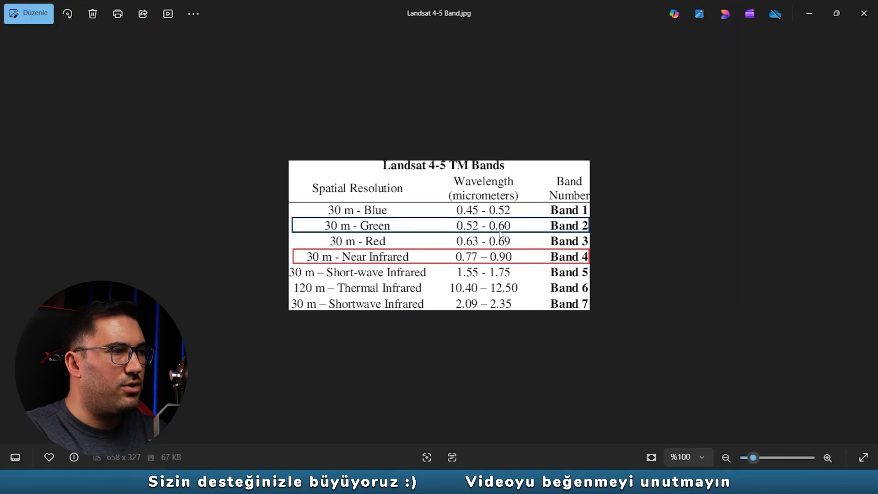
key(Right)
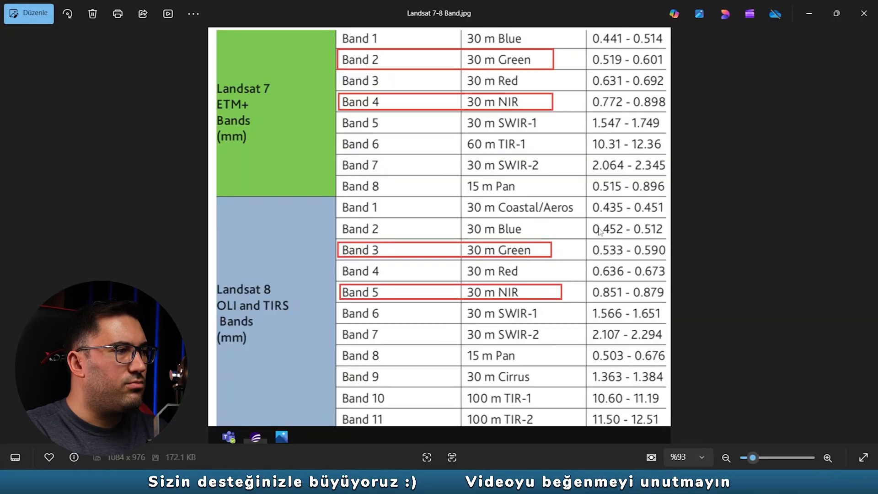
key(Right)
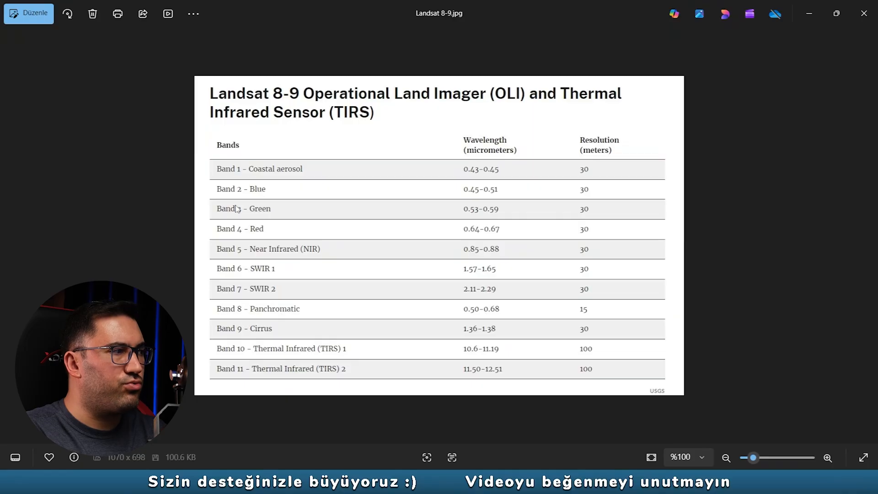
key(alt+Tab)
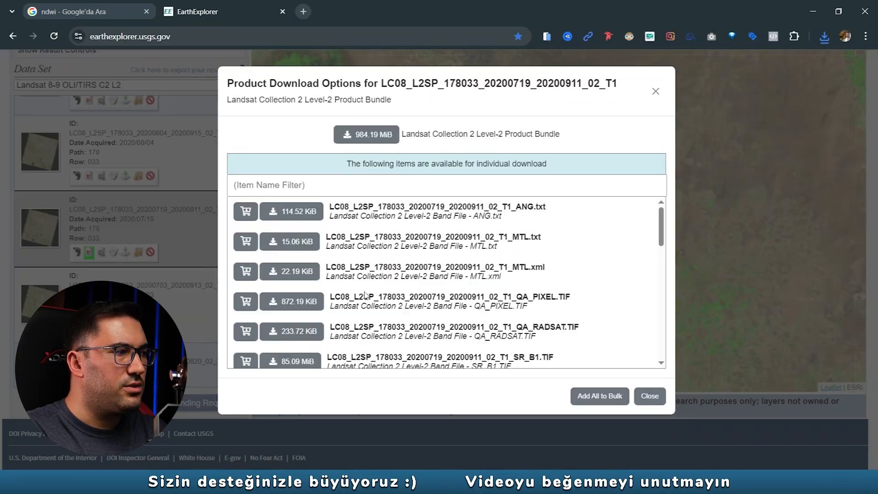
- Download the SR_B3 and SR_B5 band files of the 2020/07/19 scene and check the download progress
scroll(494, 286, down, 3)
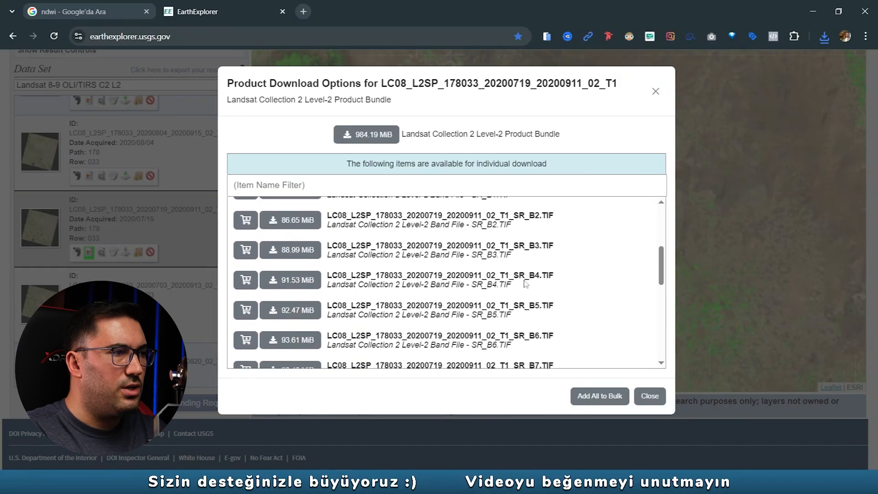
click(293, 253)
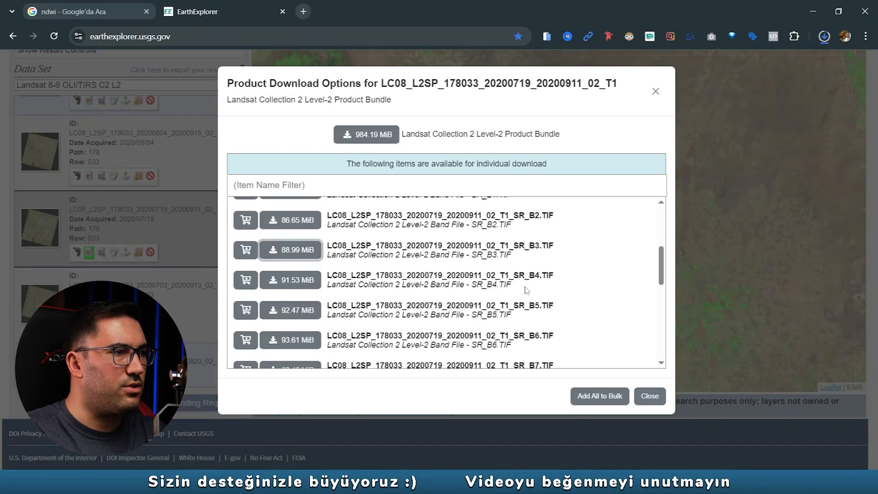
click(293, 311)
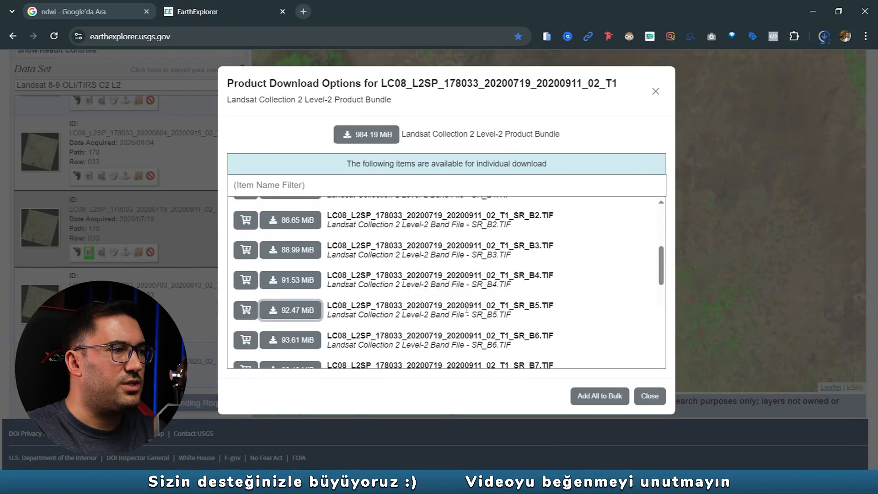
click(824, 39)
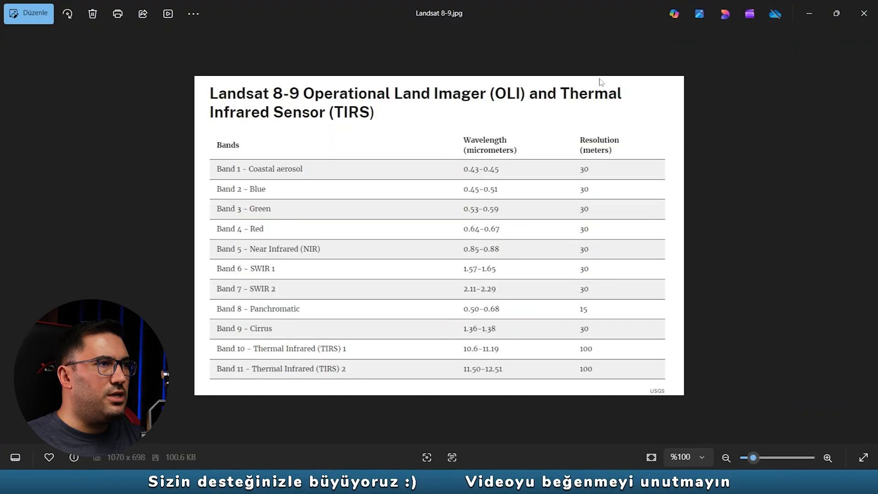
click(809, 13)
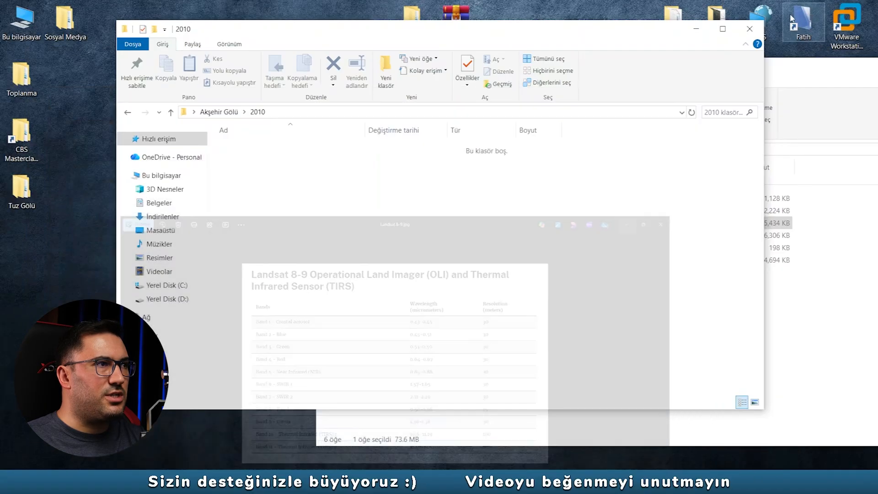
click(226, 112)
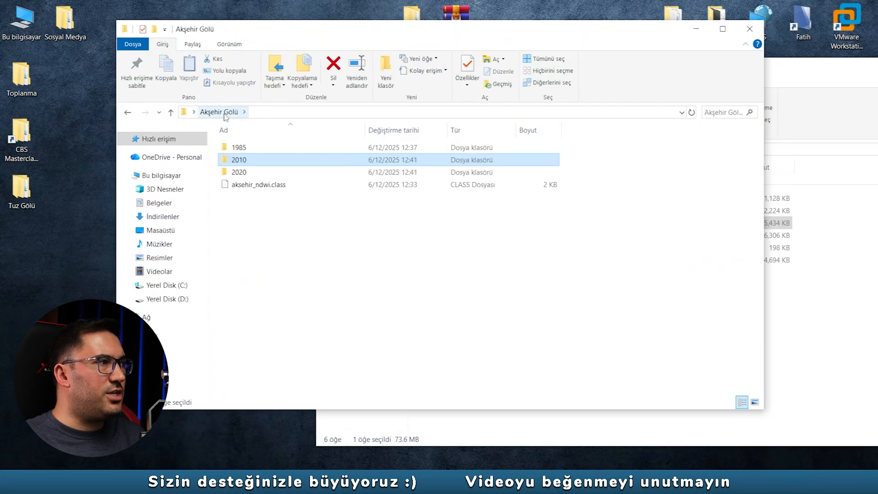
double_click(244, 161)
drag(569, 35, 518, 39)
drag(714, 75, 378, 76)
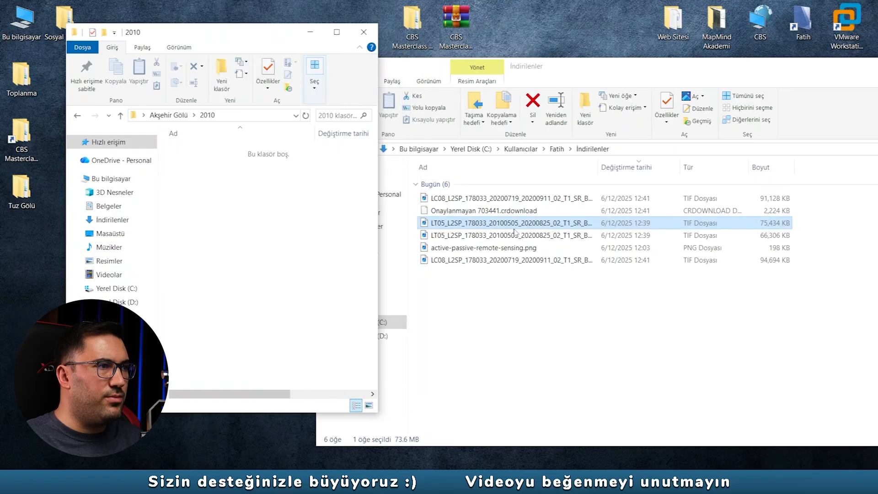
click(533, 298)
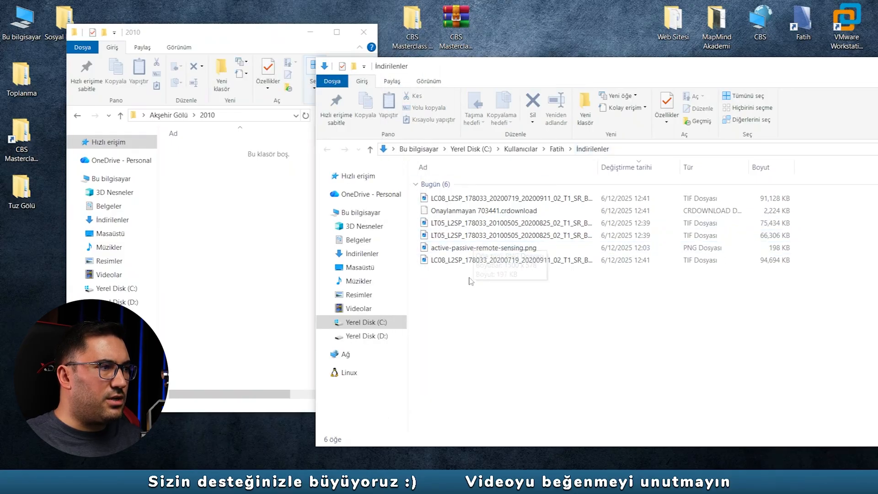
click(457, 227)
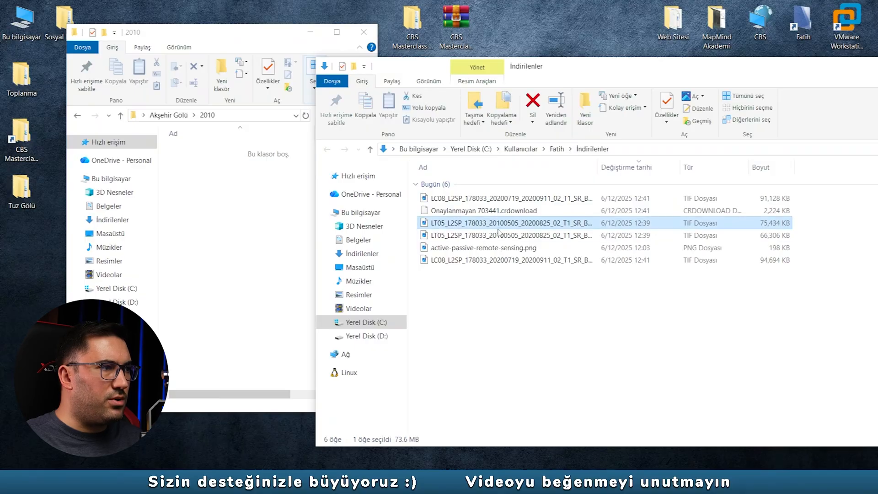
shift+click(502, 238)
drag(481, 230, 270, 220)
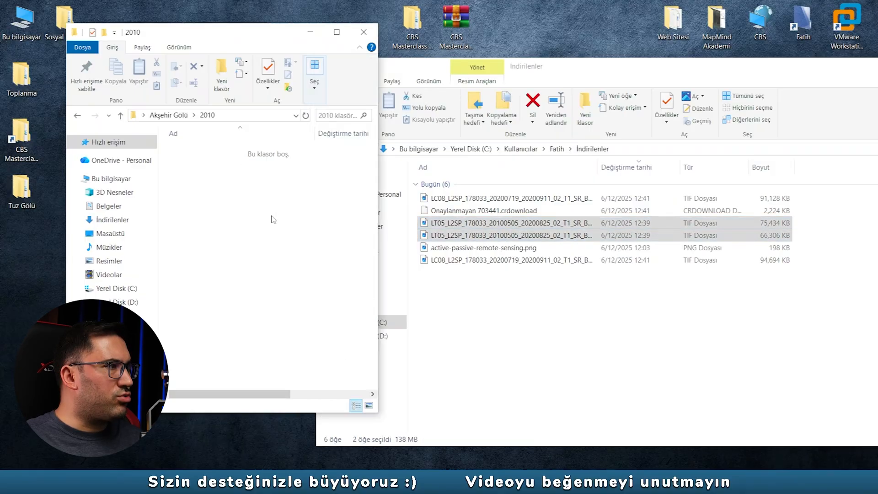
click(488, 202)
shift+click(493, 210)
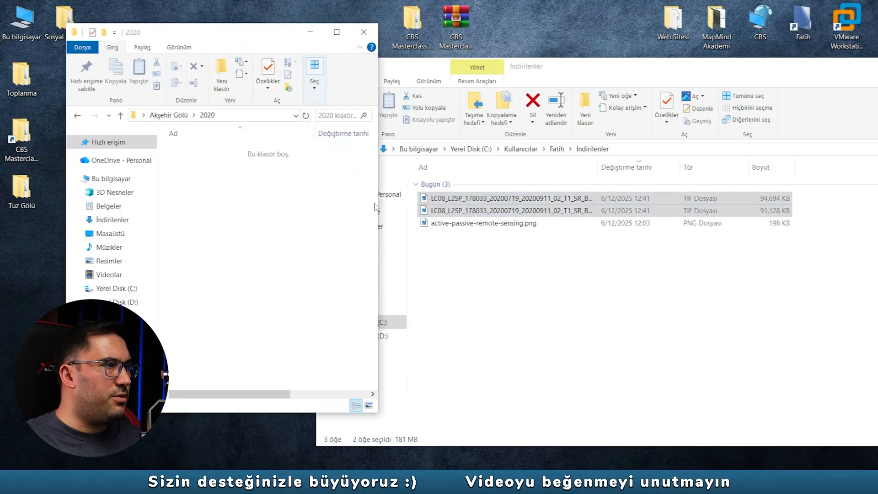
drag(480, 204, 280, 206)
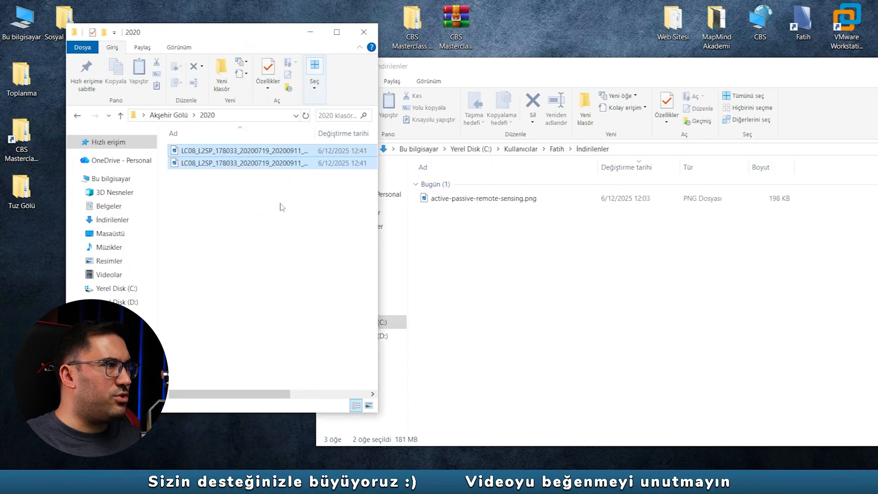
- Enlarge the folder window and check the band file names in the 2020 and 2010 folders
click(345, 37)
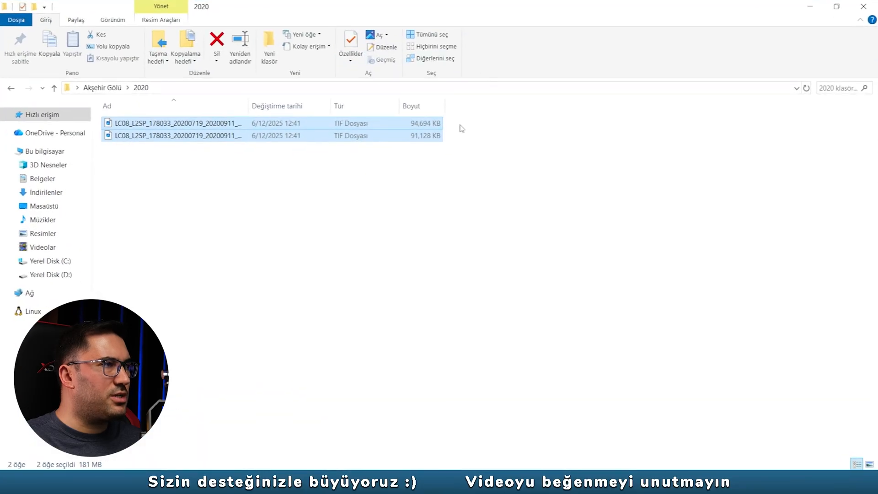
key(BackSpace)
double_click(205, 147)
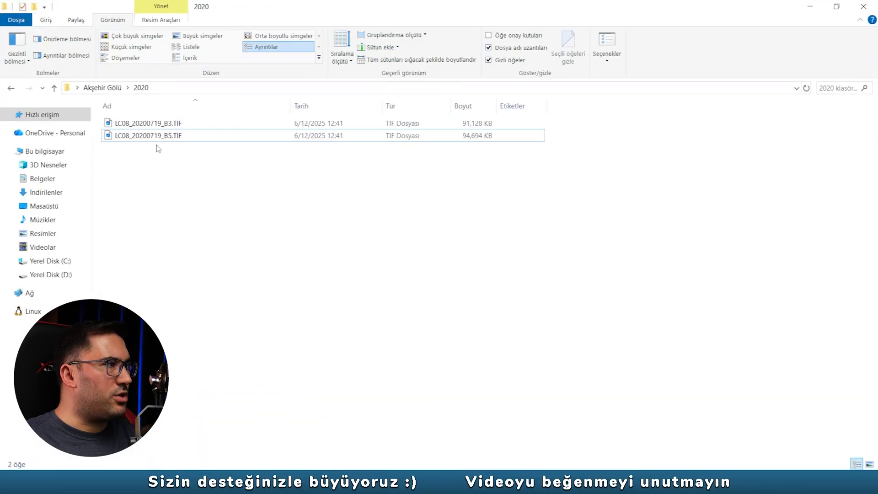
click(170, 124)
click(176, 133)
key(BackSpace)
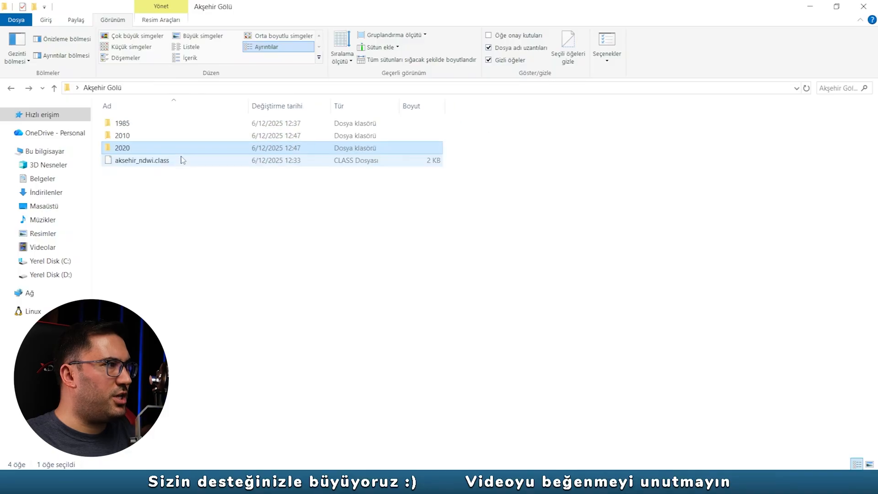
double_click(129, 136)
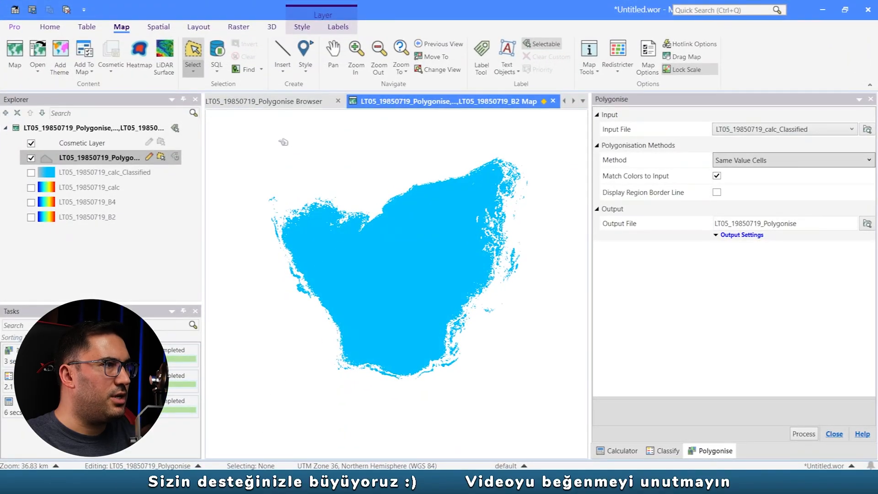
- In MapInfo Pro, close all open 1985 tables and maps without saving the workspace
click(66, 9)
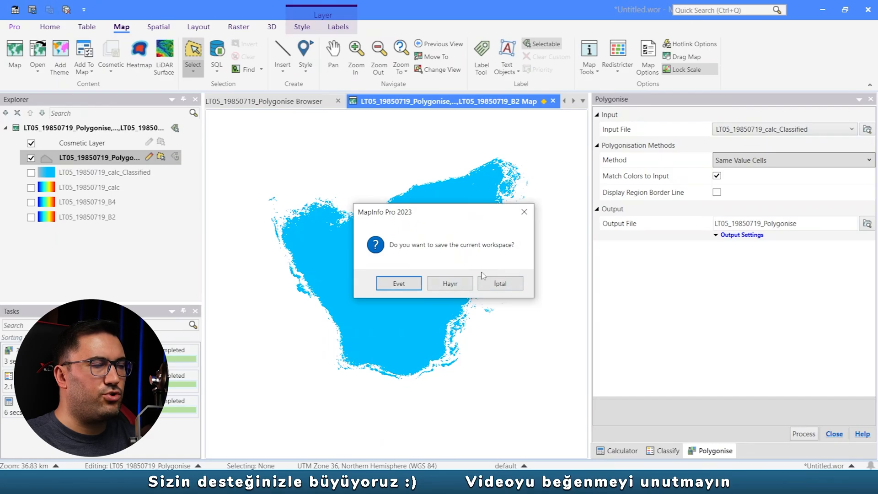
click(450, 283)
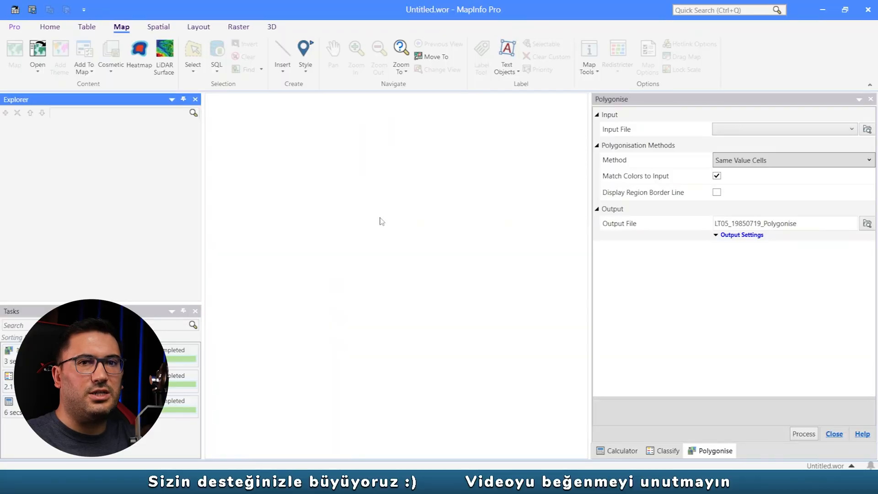
- Open the LT05_20100505_B2 and LT05_20100505_B4 rasters from the 2010 folder, using the Raster Image file type
click(50, 26)
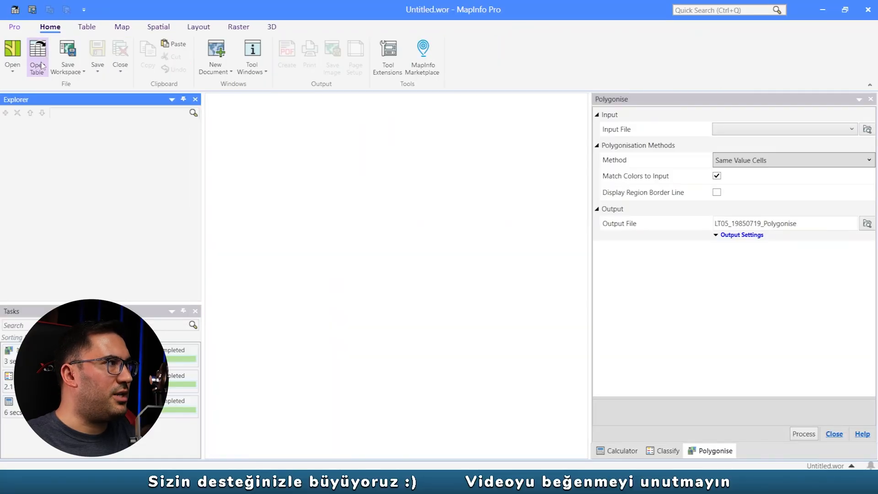
click(38, 53)
click(463, 58)
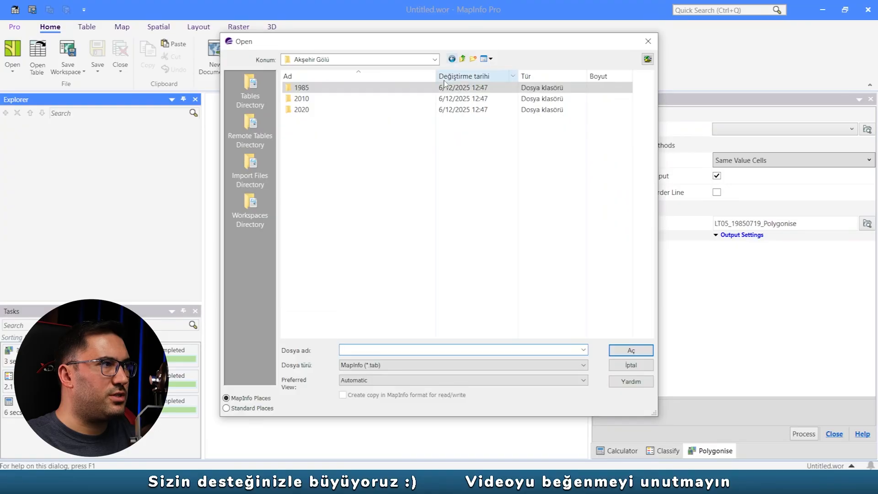
double_click(302, 98)
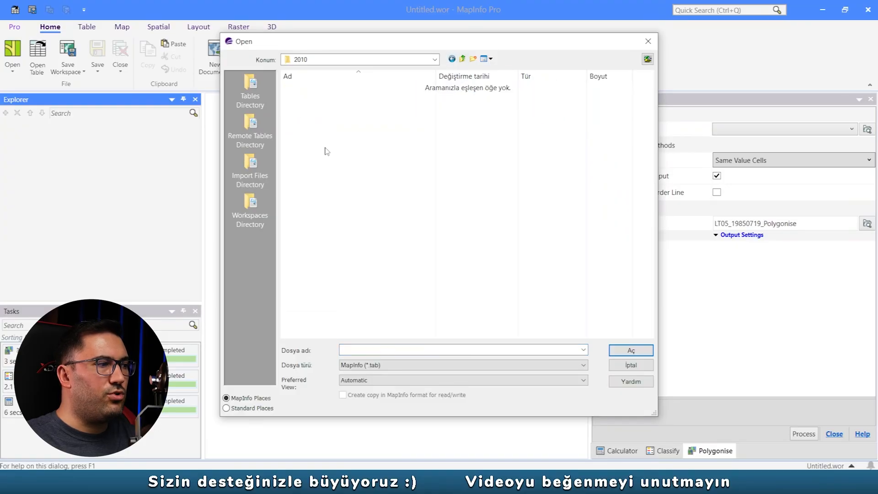
click(361, 364)
click(370, 418)
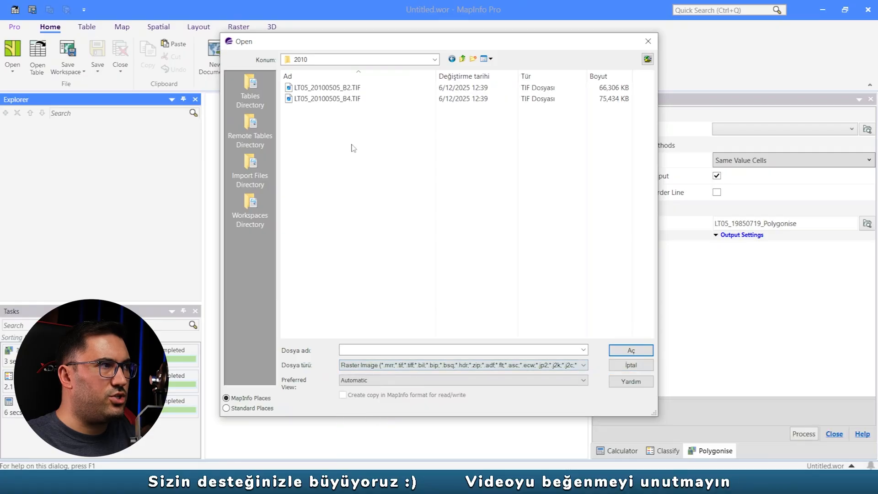
drag(353, 146, 348, 88)
click(629, 350)
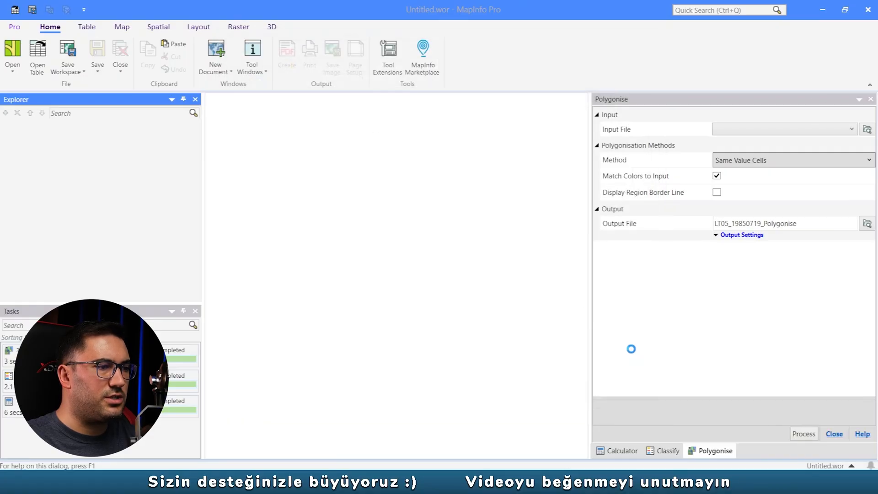
- In the raster Calculator, assign LT05_20100505_B4 to the NIR input and name the output LT05_20100505_calc
click(634, 454)
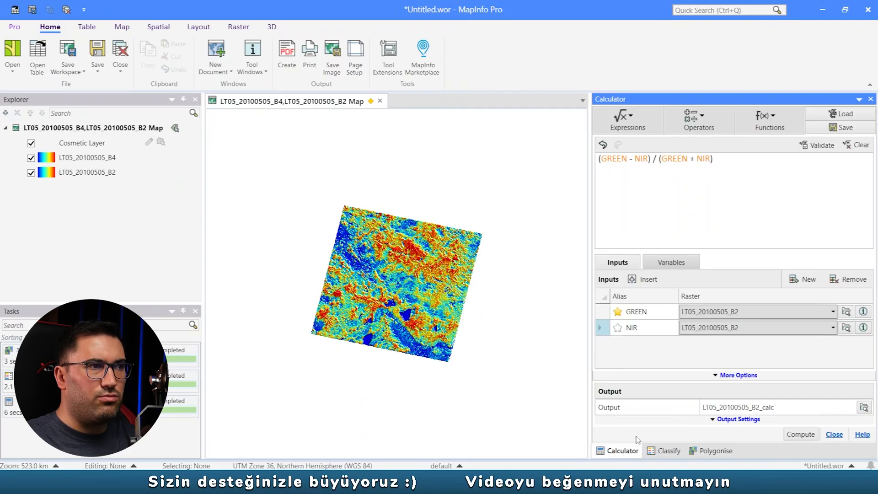
click(762, 334)
click(734, 362)
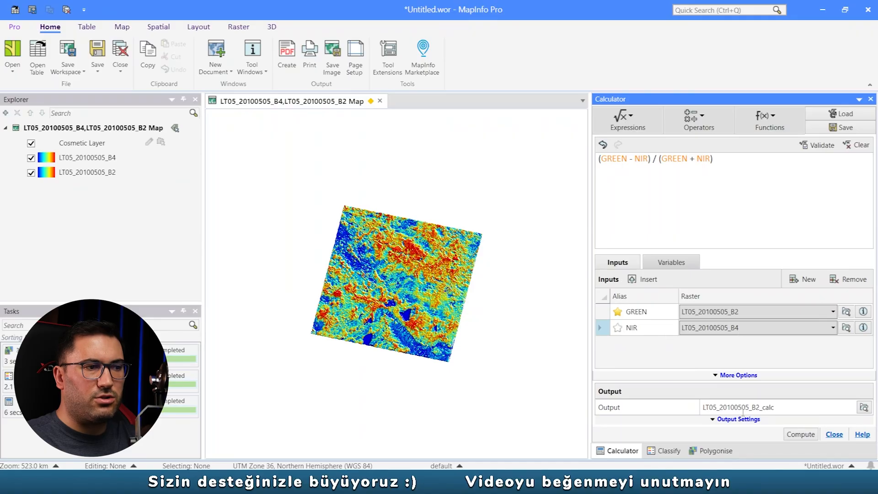
key(BackSpace)
key(BackSpace)
key(BackSpace)
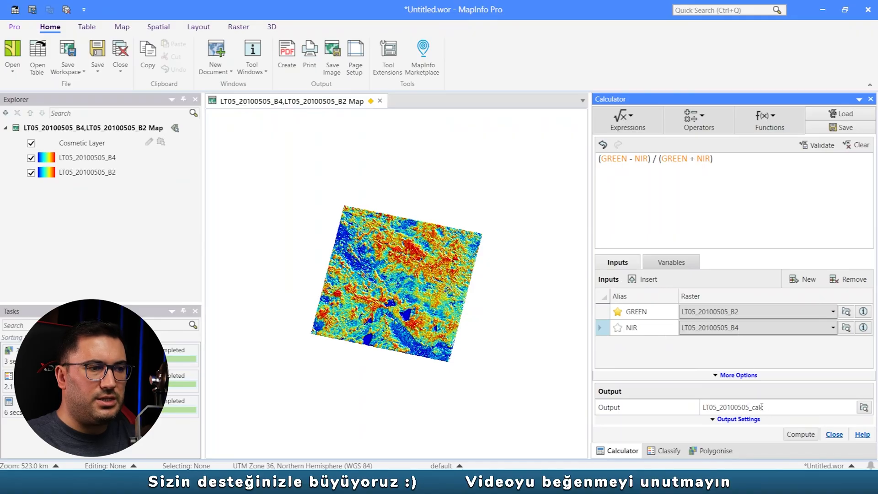
- Compute the LT05_20100505_calc raster from the NDWI expression and choose it as the input file for classification
click(801, 436)
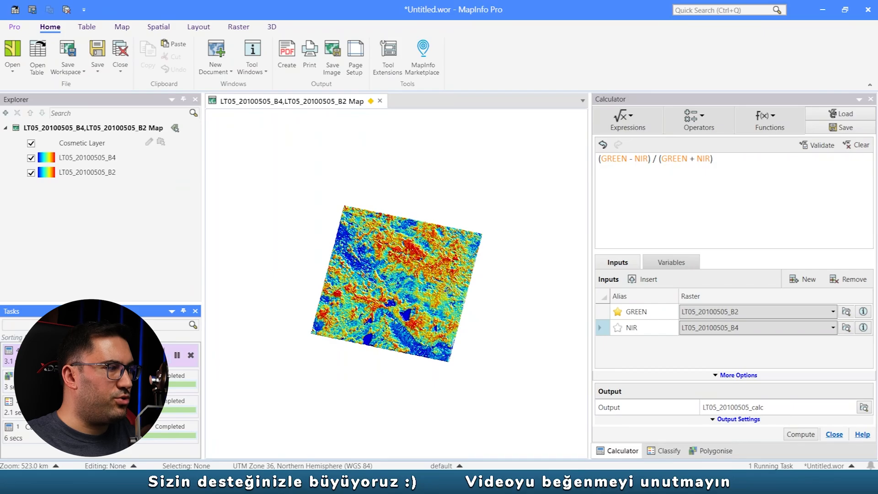
click(665, 451)
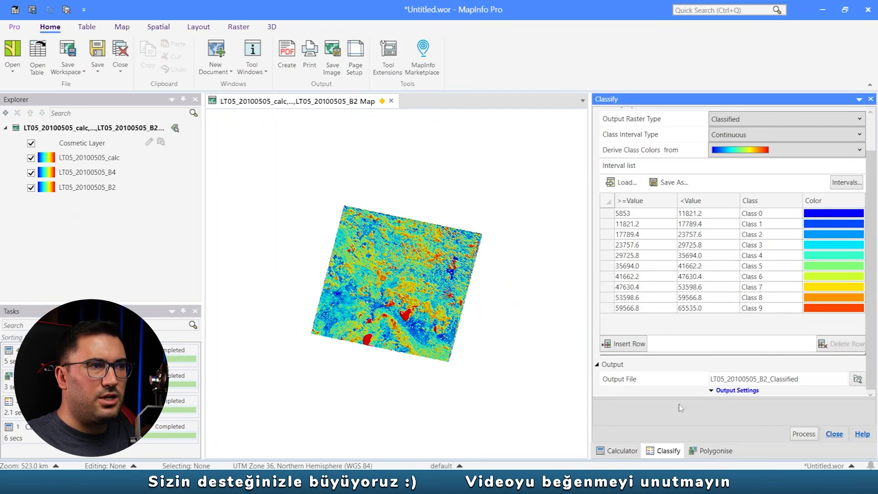
scroll(732, 135, up, 2)
click(757, 128)
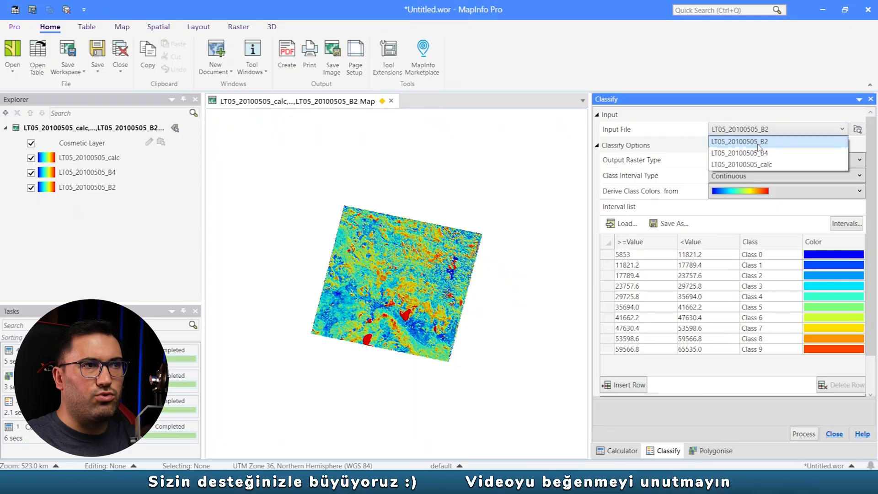
click(770, 164)
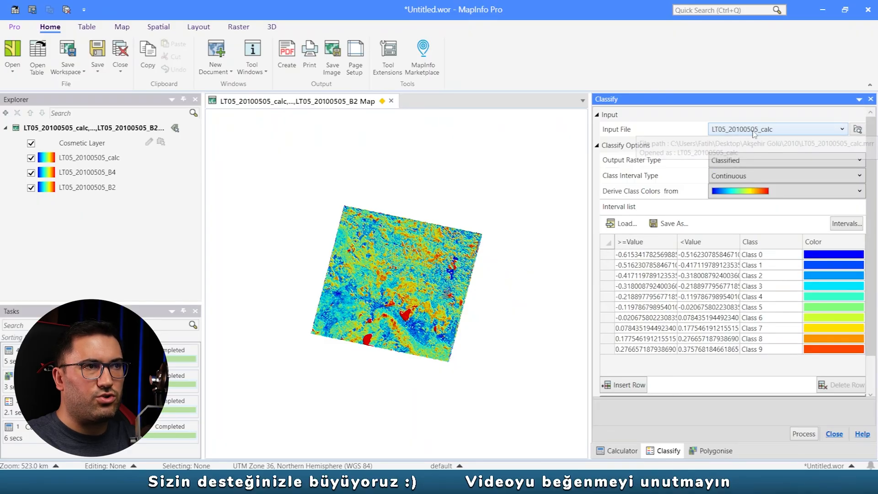
- Load the aksehir_ndwi.class intervals from the Akşehir Gölü folder on the desktop and classify LT05_20100505_calc with them
click(621, 223)
click(235, 225)
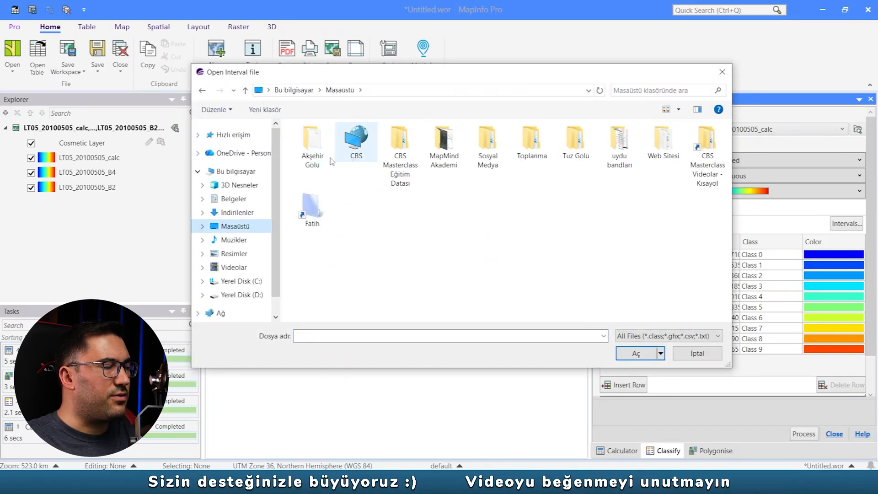
click(314, 149)
double_click(314, 149)
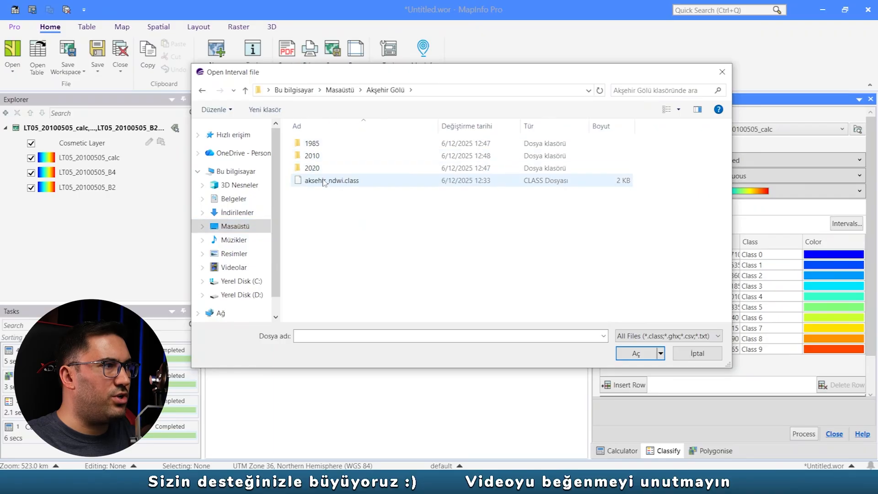
double_click(322, 181)
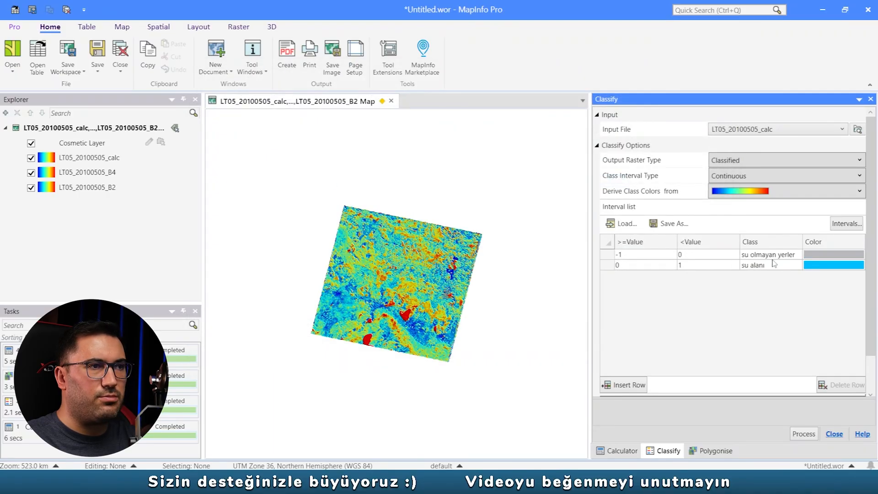
click(803, 430)
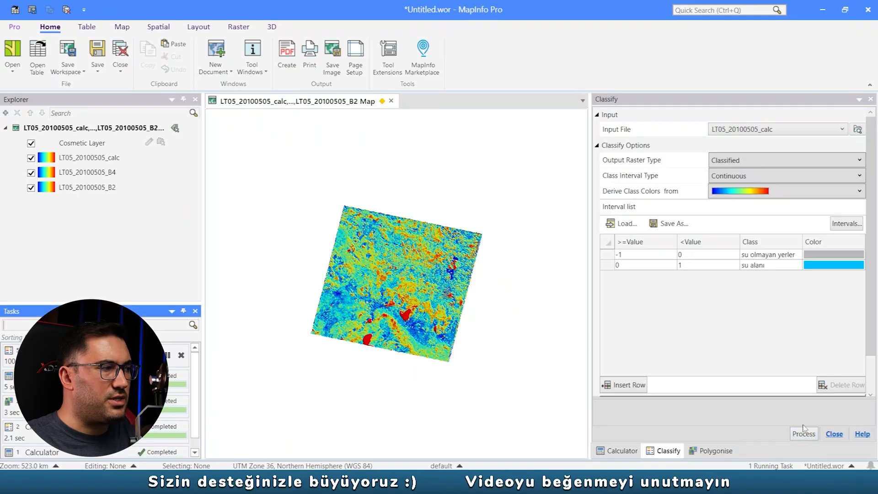
drag(871, 240, 872, 284)
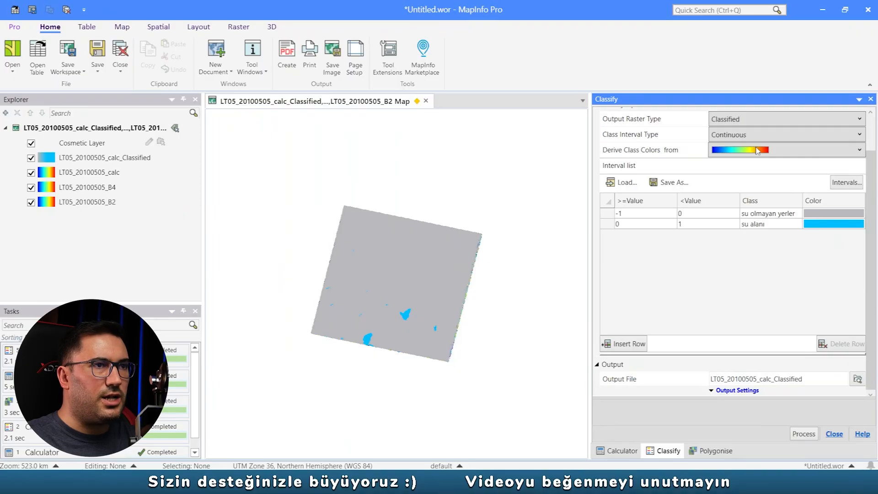
- Polygonise LT05_20100505_calc_Classified by Same Value Cells without region border lines, naming the output LT05_20100505_Polygonise
click(709, 451)
click(739, 131)
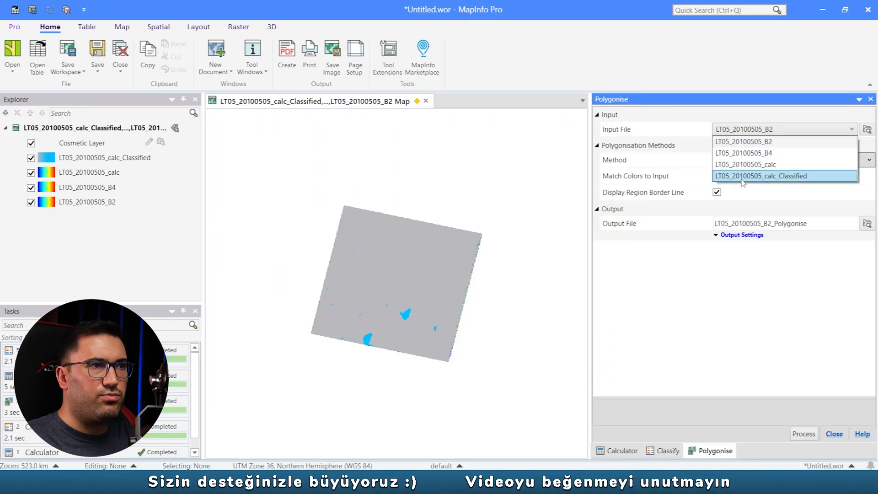
click(791, 178)
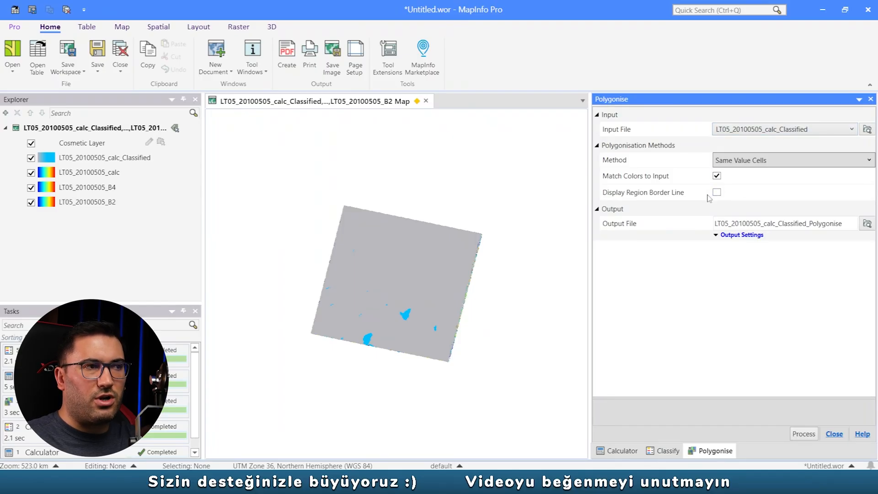
click(808, 224)
drag(808, 224, 764, 230)
key(BackSpace)
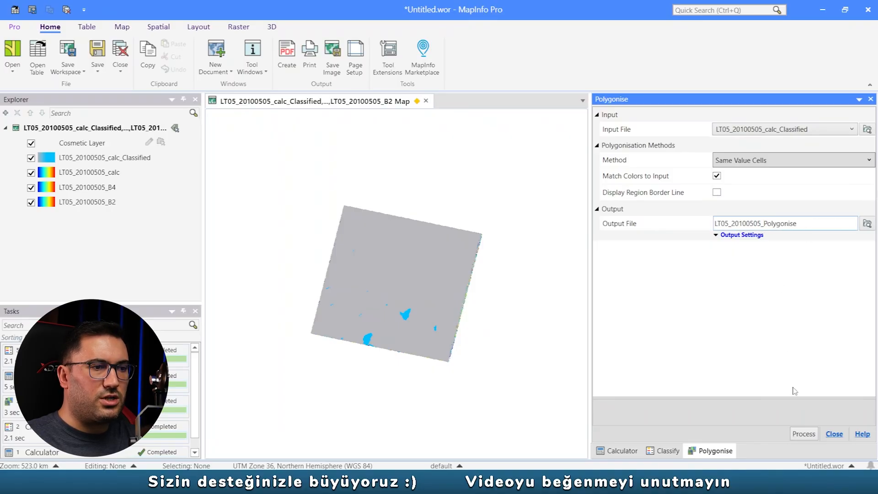
click(800, 432)
- Browse the LT05_20100505_Polygonise table and copy the label text "su olmayan yerler" from its first record
click(99, 162)
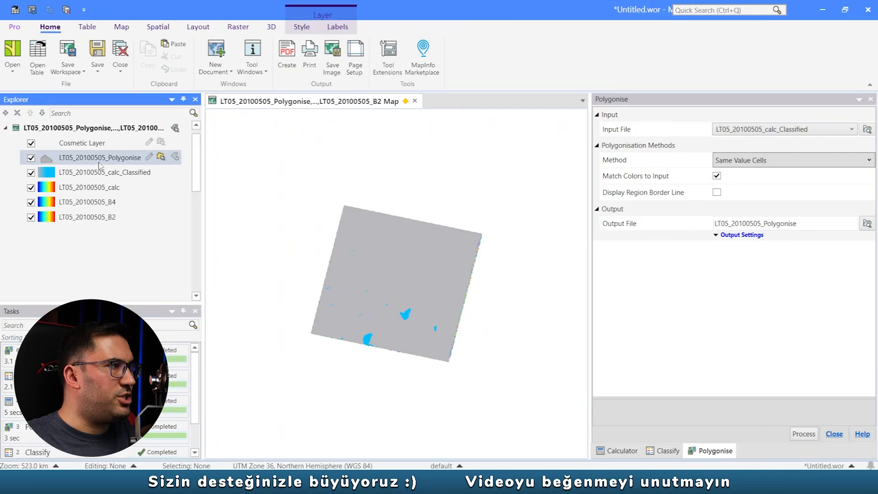
right_click(94, 159)
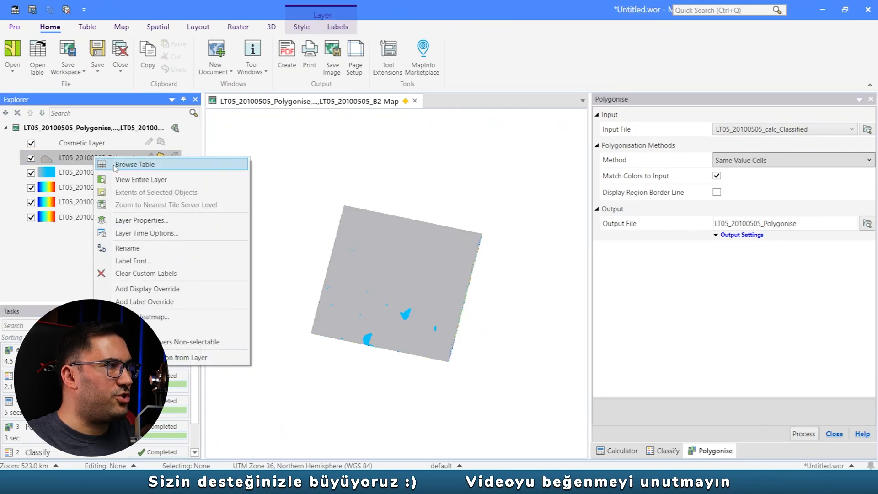
click(124, 164)
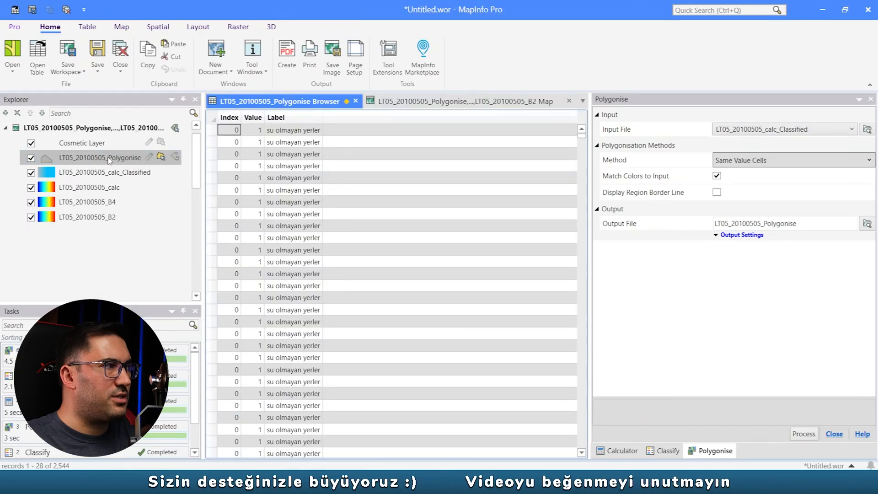
click(355, 101)
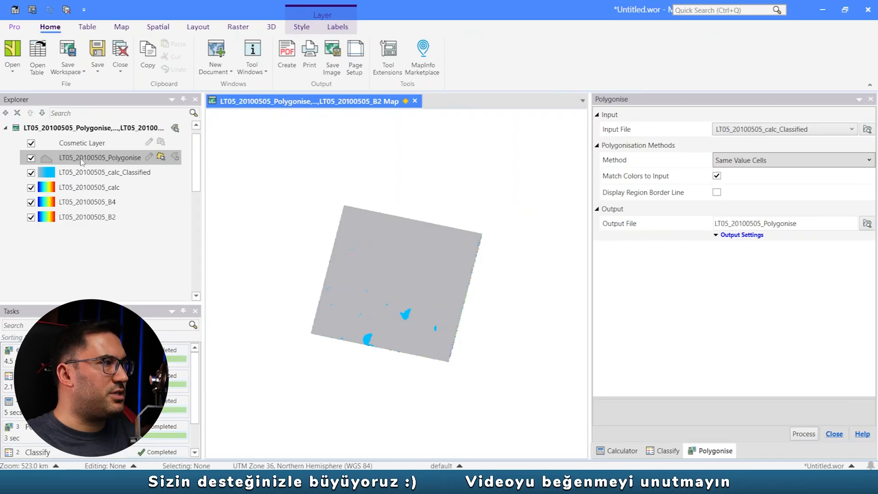
right_click(81, 160)
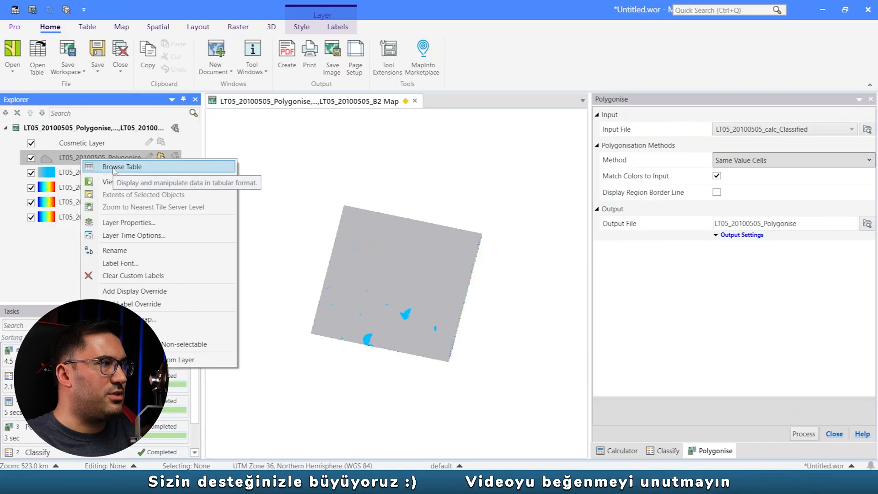
click(115, 167)
double_click(294, 130)
key(ctrl+c)
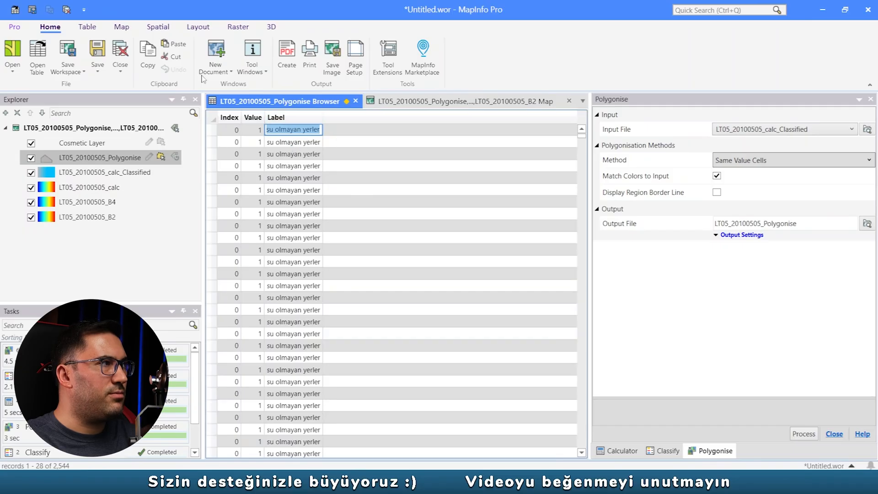
click(86, 27)
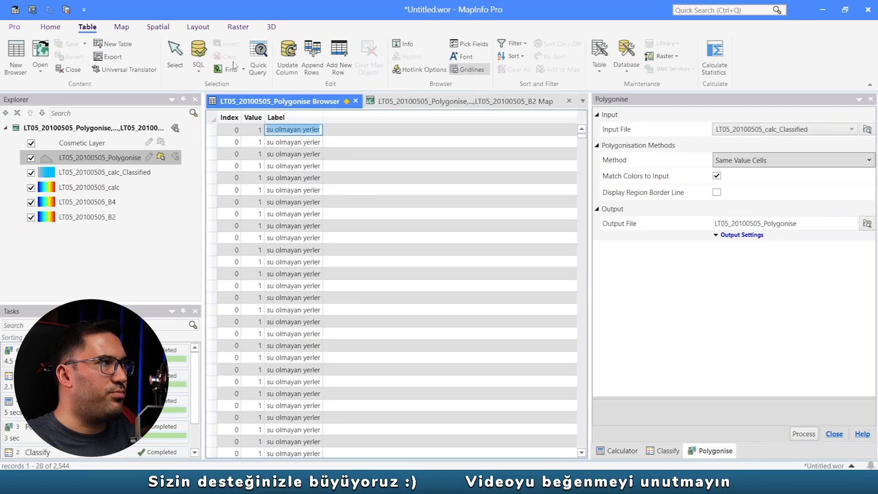
click(206, 51)
click(526, 211)
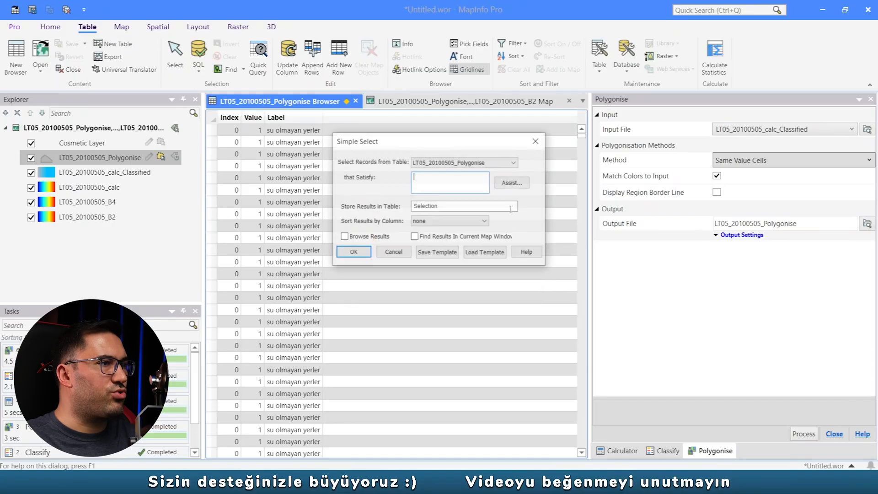
click(541, 137)
click(198, 64)
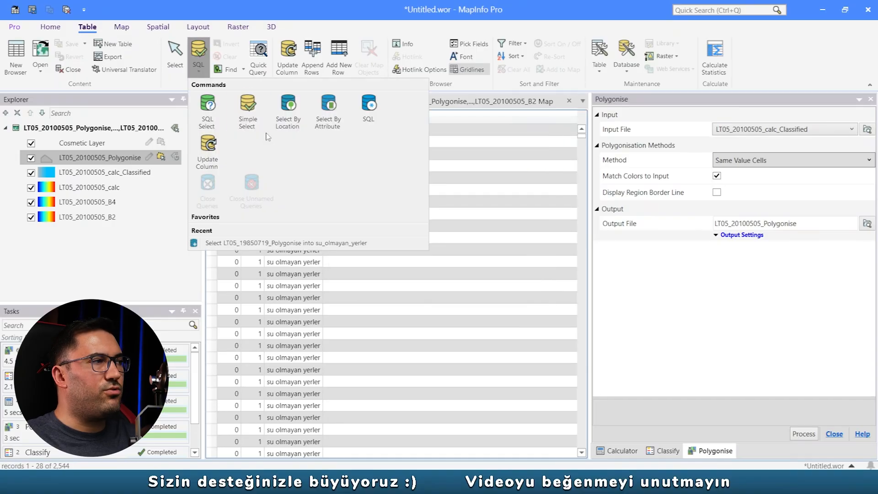
click(247, 120)
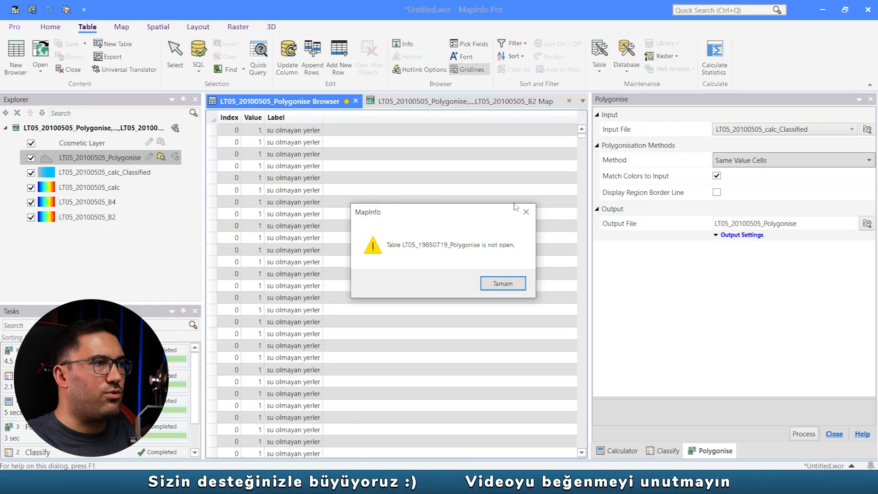
click(526, 212)
click(534, 139)
- Set up a Simple Select on the LT05_20100505_Polygonise table with the condition Label="su olmayan yerler"
click(198, 62)
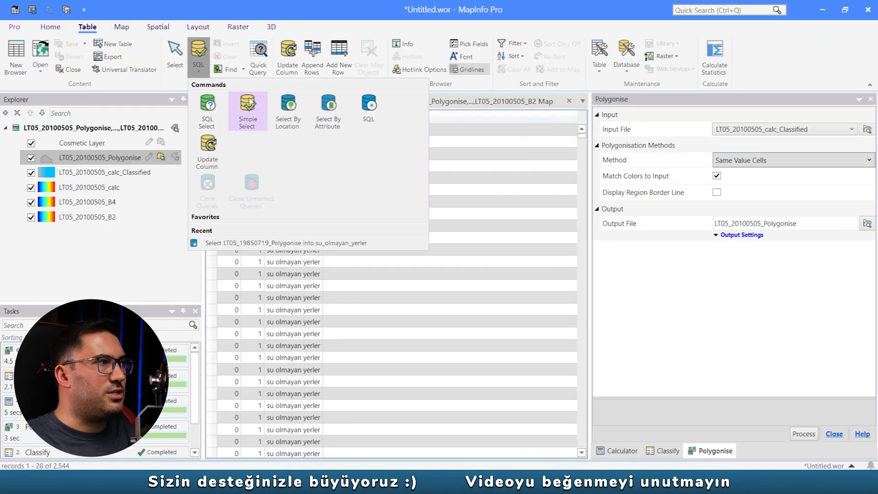
click(200, 50)
click(200, 52)
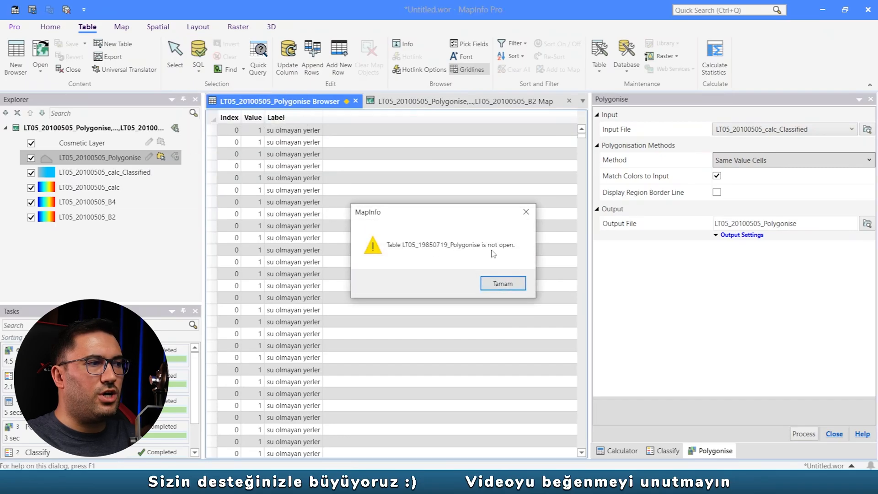
click(503, 284)
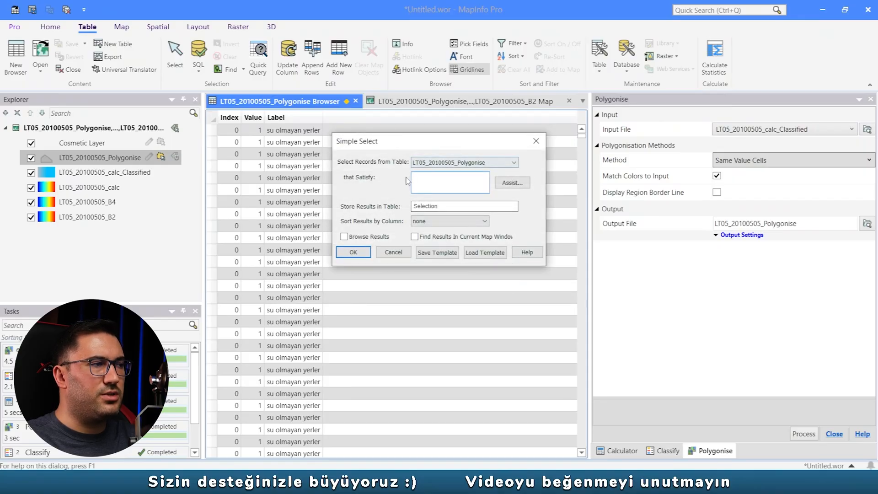
click(457, 162)
click(452, 168)
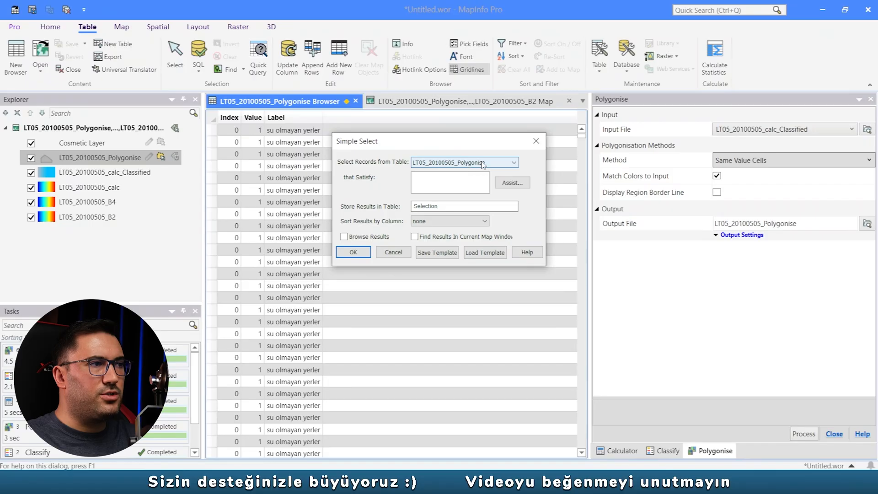
click(521, 186)
click(564, 153)
click(506, 180)
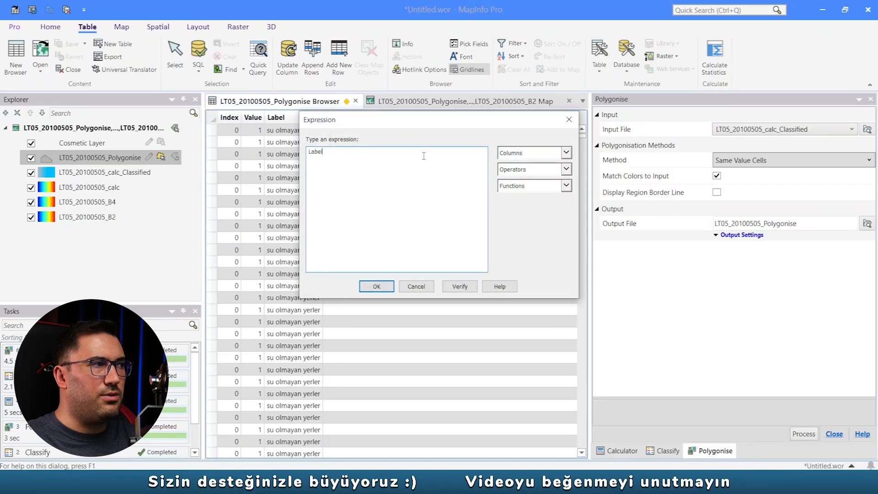
mouse_move(419, 126)
mouse_down()
mouse_move(450, 125)
mouse_move(406, 124)
mouse_up()
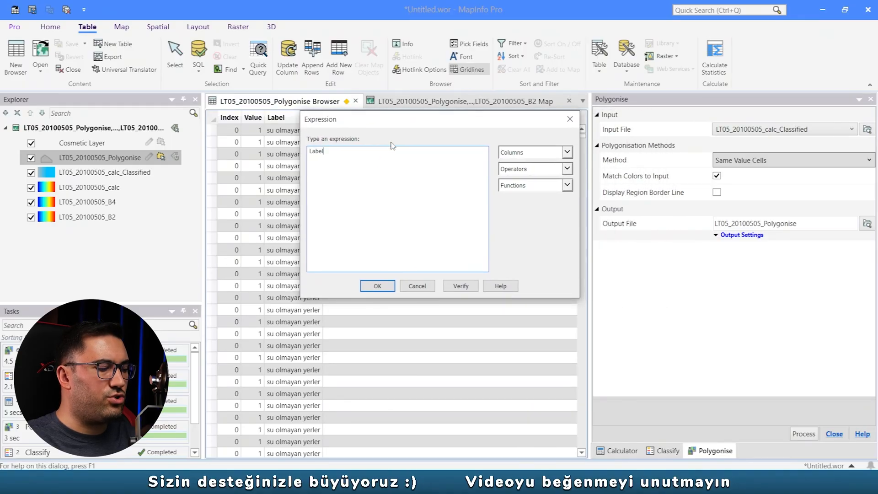
text(=")
key(ctrl+v)
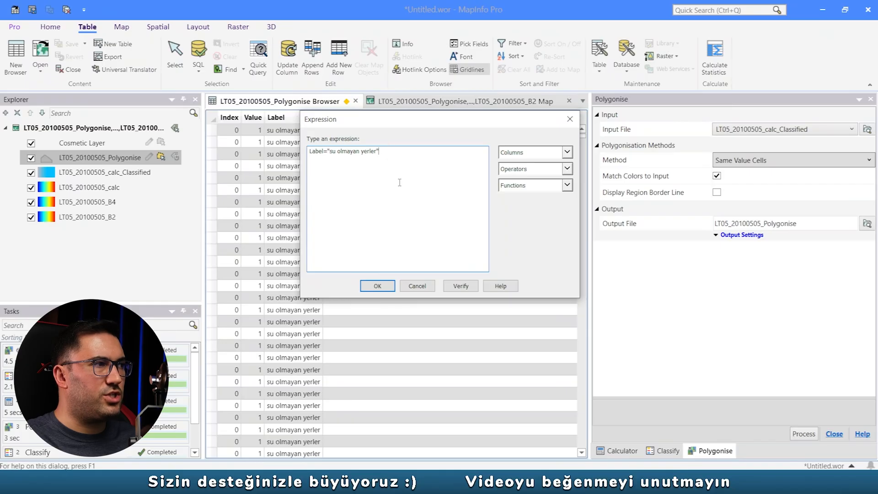
click(377, 286)
- Store the query results in a table named su_olmayan_yerler, enable browsing the results, and run the selection
double_click(457, 206)
key(ctrl+v)
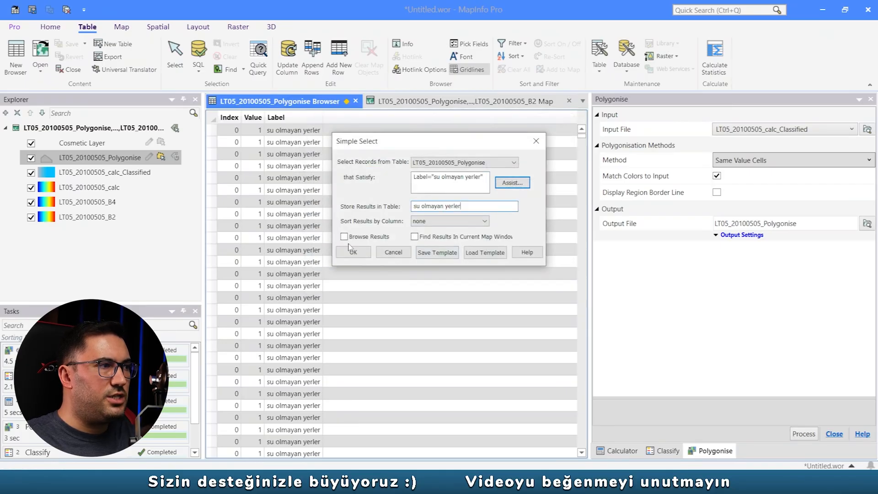
click(350, 252)
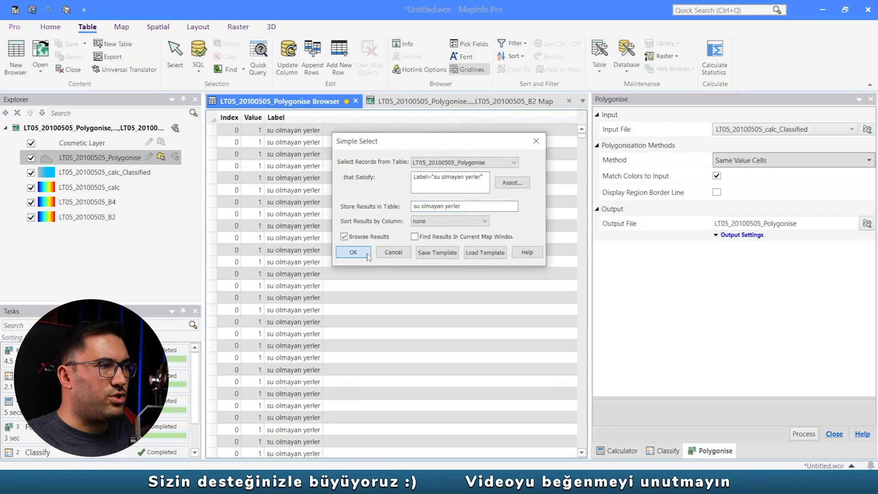
key(Return)
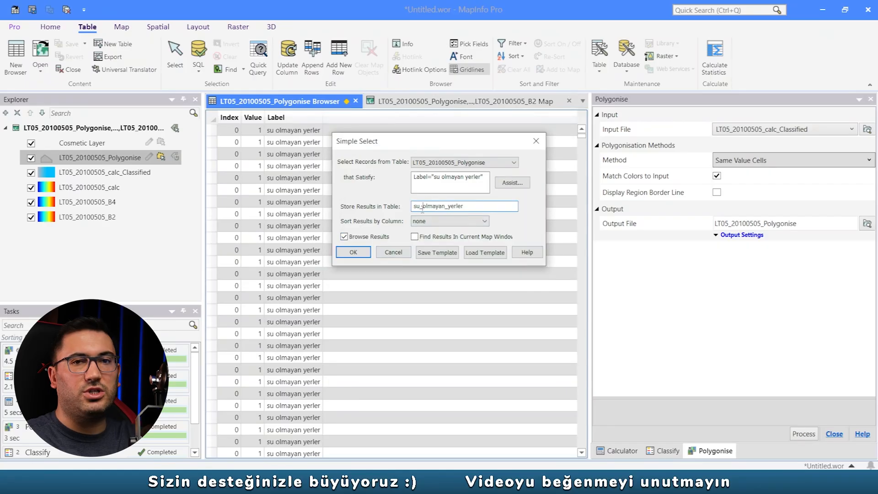
click(351, 252)
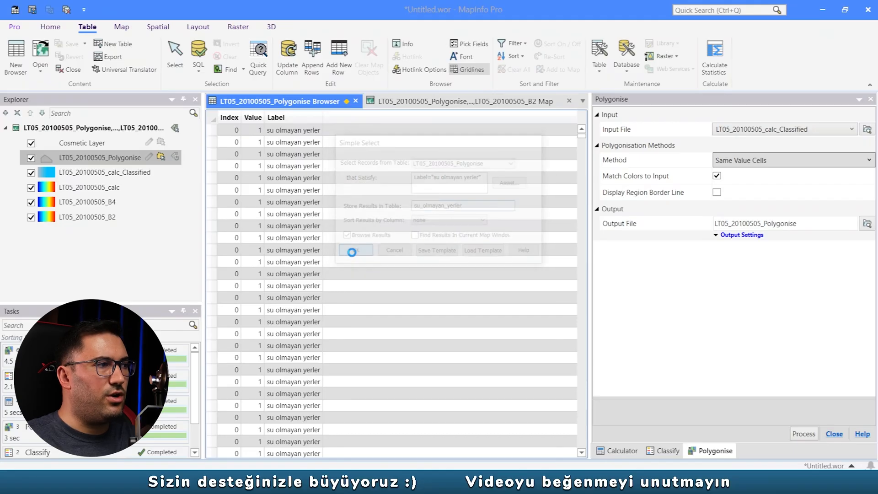
- Make the LT05_20100505_Polygonise layer editable and delete the selected "su olmayan yerler" polygons
click(529, 103)
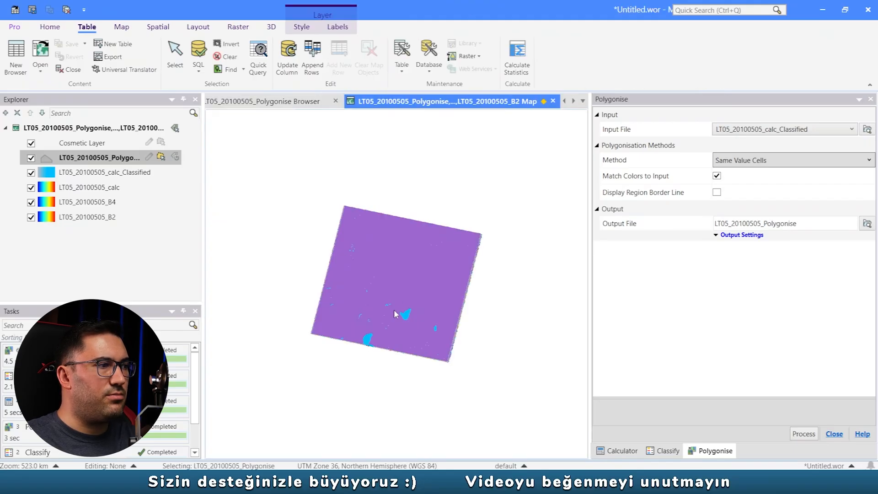
click(149, 156)
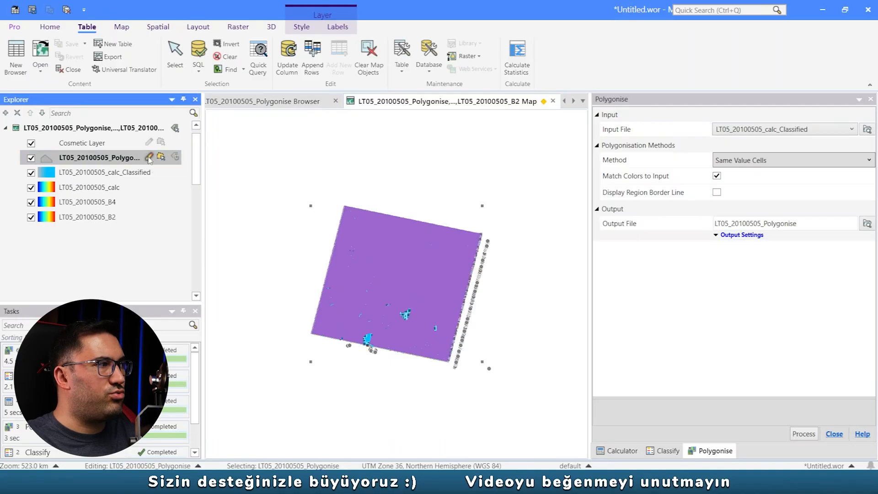
click(482, 102)
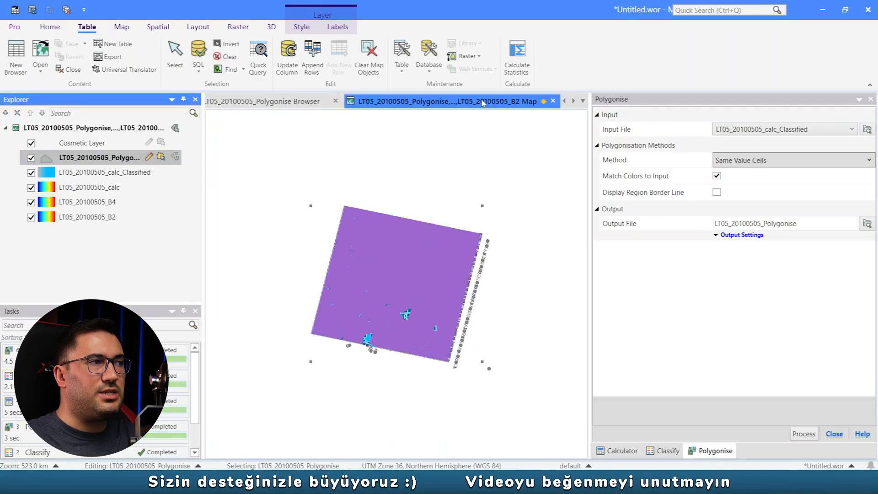
key(Delete)
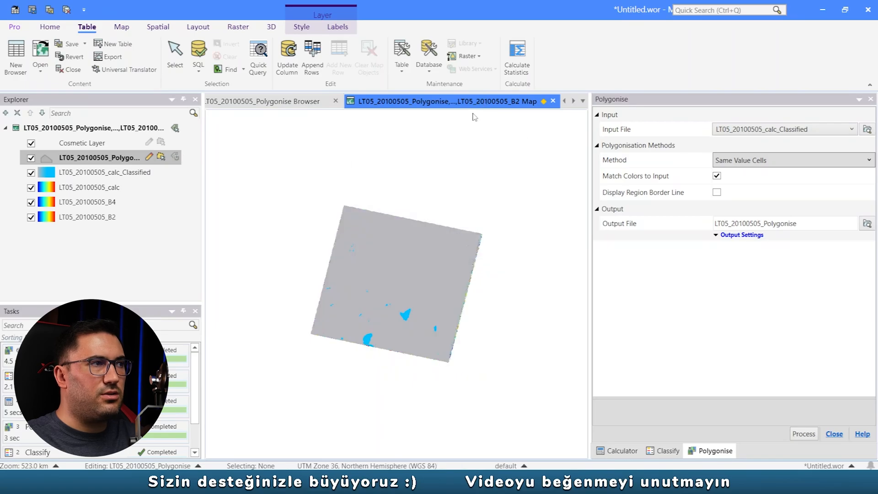
- Hide the four raster layers LT05_20100505_calc_Classified, calc, B4 and B2, leaving the polygon layer displayed
scroll(394, 307, up, 1)
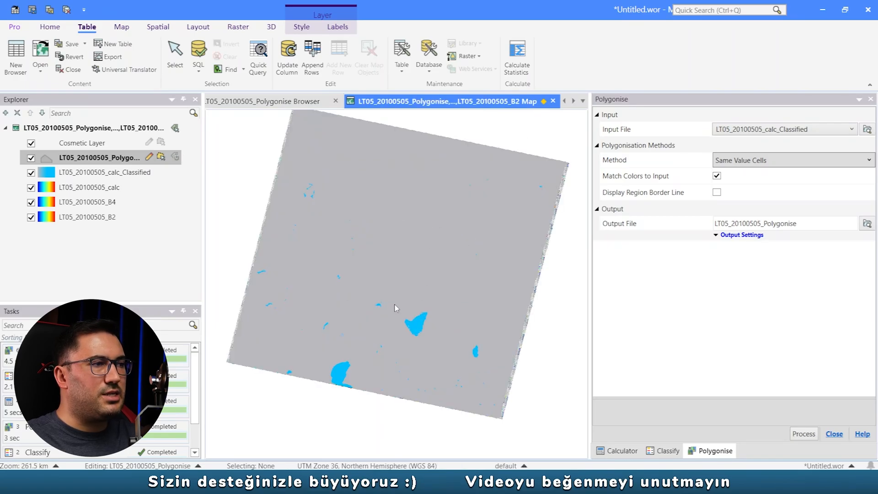
click(31, 173)
click(30, 187)
click(31, 202)
click(31, 217)
scroll(405, 331, up, 2)
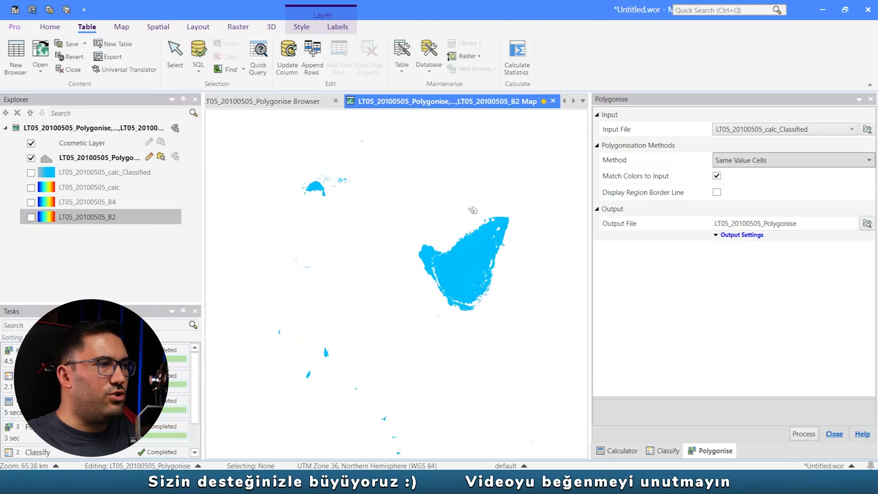
- Select all water polygons of the large central lake by drawing a Polygon Selection around it
click(122, 26)
click(193, 64)
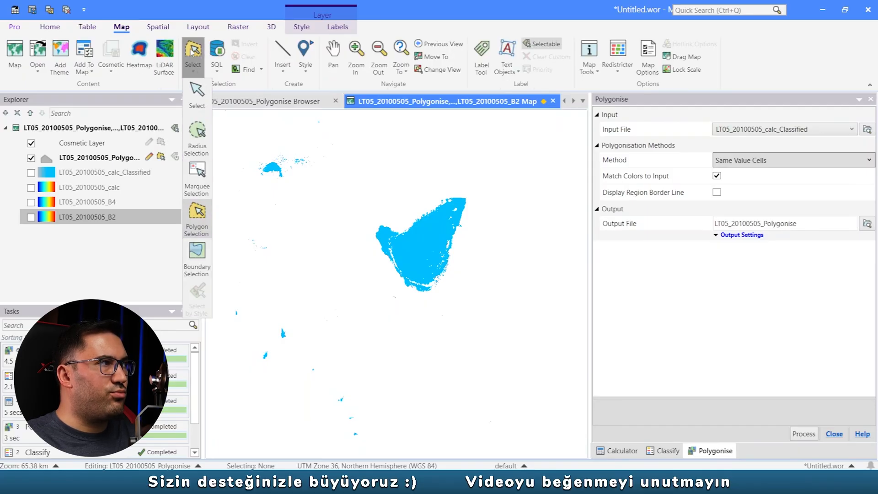
click(189, 55)
click(367, 257)
click(366, 224)
click(388, 212)
click(451, 194)
click(458, 185)
click(480, 195)
double_click(478, 241)
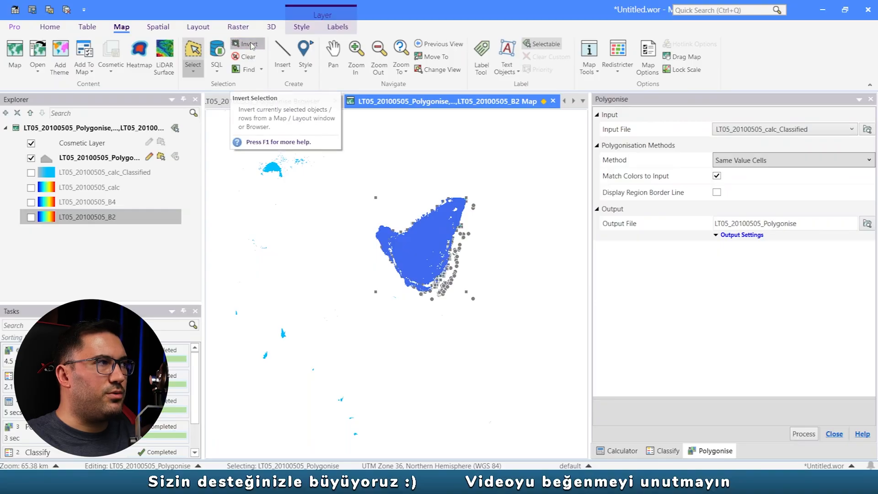
- Invert the selection and delete all water polygons outside the lake
click(249, 56)
scroll(377, 195, down, 2)
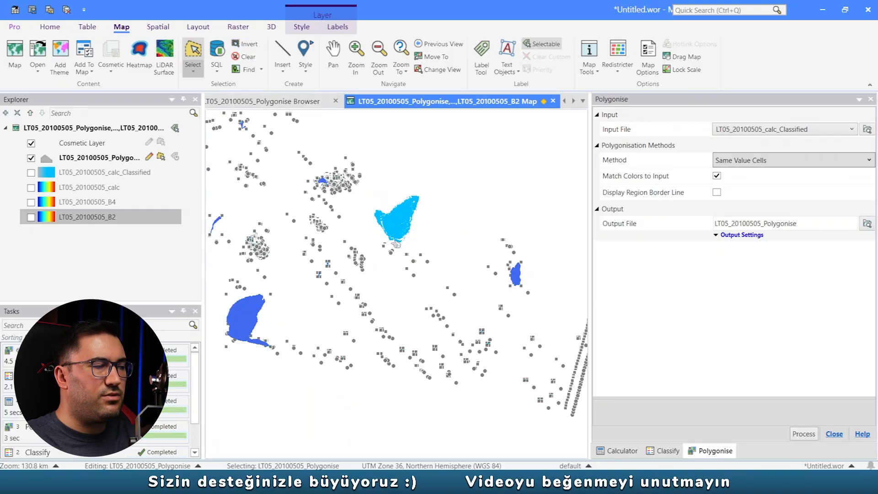
scroll(394, 245, down, 2)
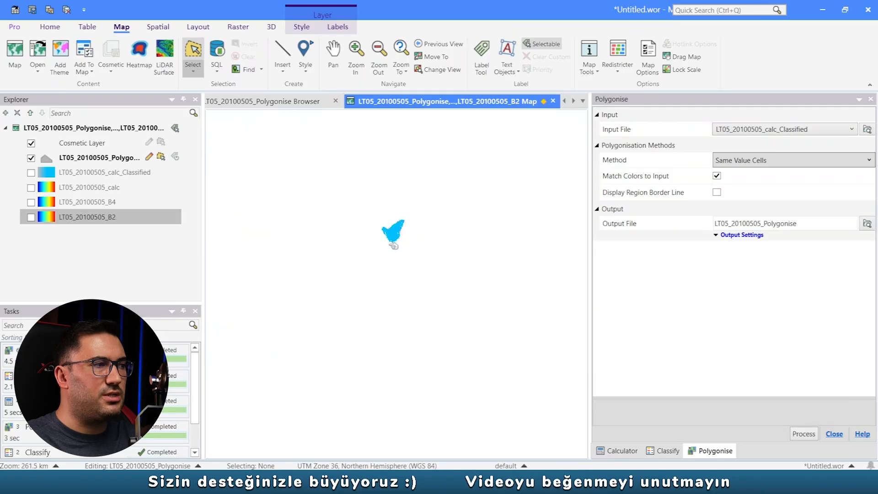
- Save the edits to LT05_20100505_Polygonise and close all open tables without saving the workspace
key(ctrl+s)
click(530, 166)
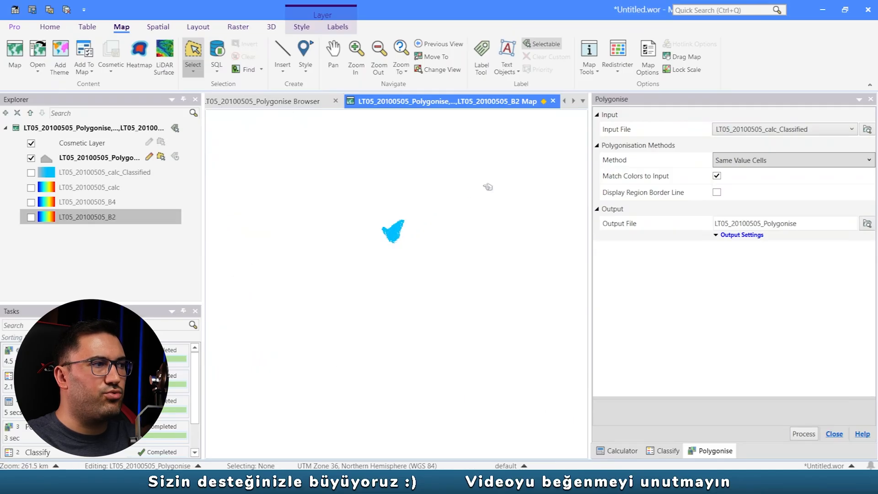
scroll(384, 234, up, 2)
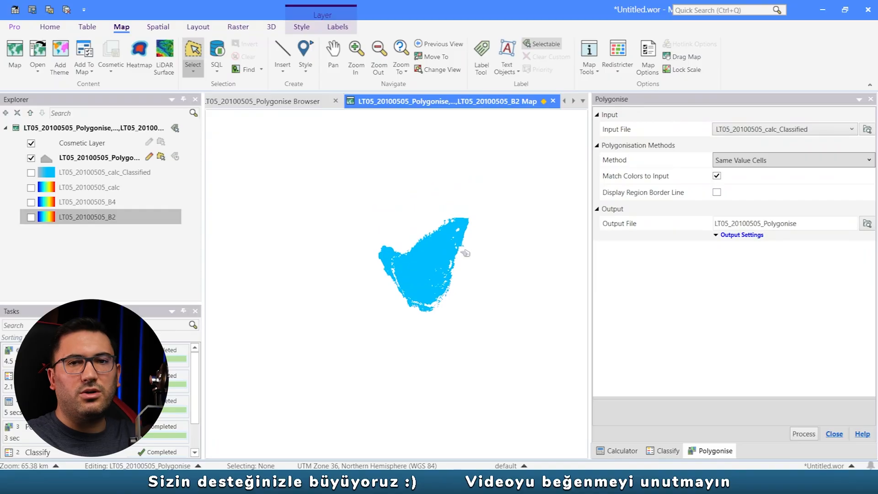
click(66, 10)
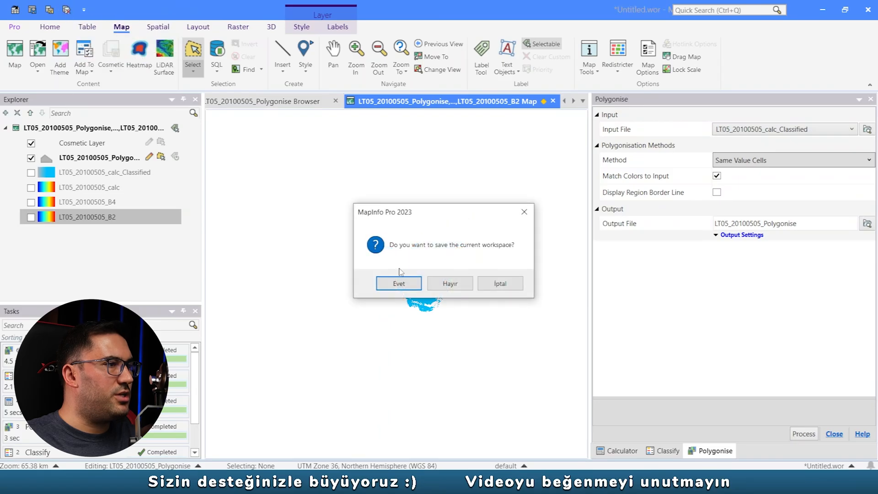
click(450, 283)
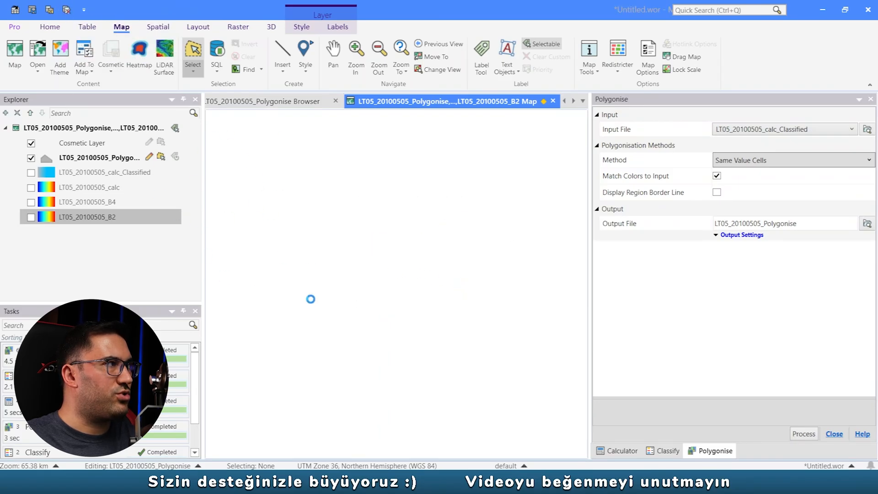
- Open the raster images LC08_20200719_B3.TIF and LC08_20200719_B5.TIF from the 2020 folder
click(48, 27)
click(12, 50)
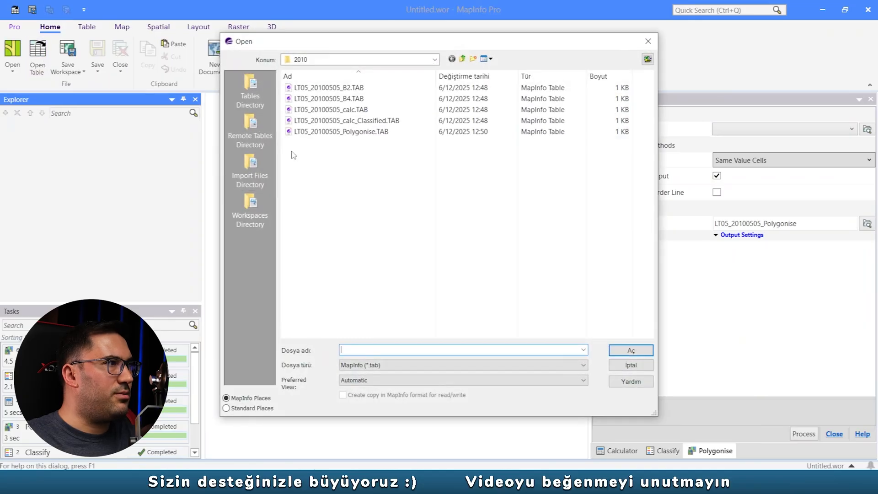
click(434, 59)
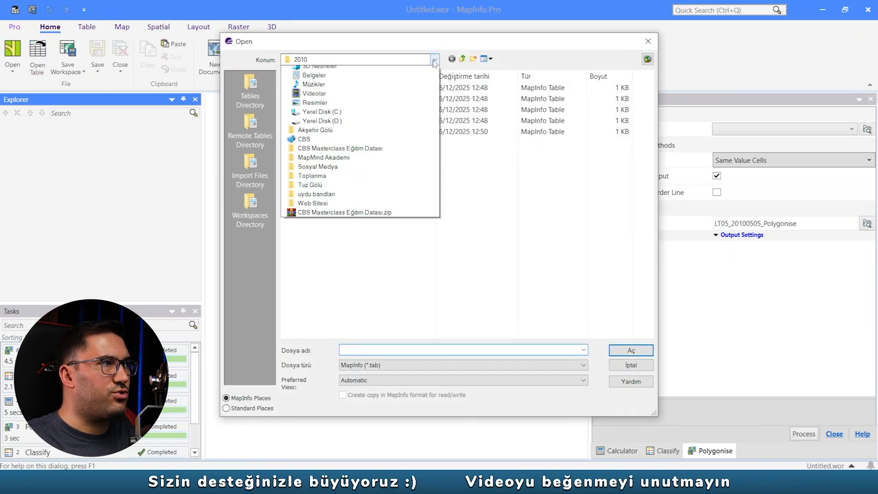
click(331, 165)
double_click(314, 109)
click(359, 366)
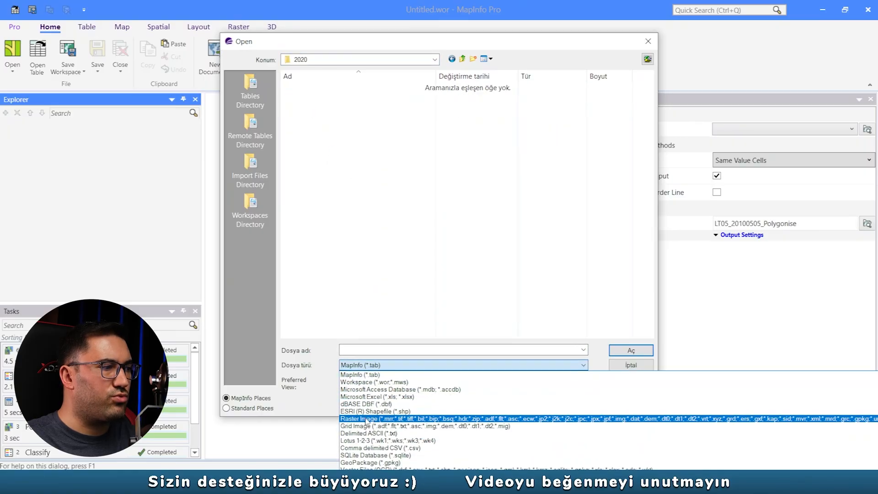
click(368, 420)
drag(360, 149, 331, 92)
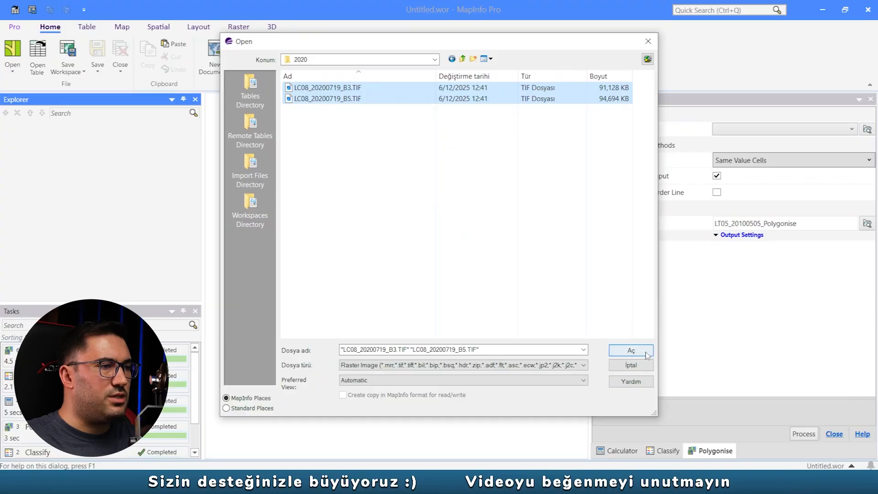
click(630, 351)
- Compute (GREEN - NIR) / (GREEN + NIR) with LC08_20200719_B3 as GREEN and LC08_20200719_B5 as NIR, naming the output LC08_20200719_calc
click(619, 450)
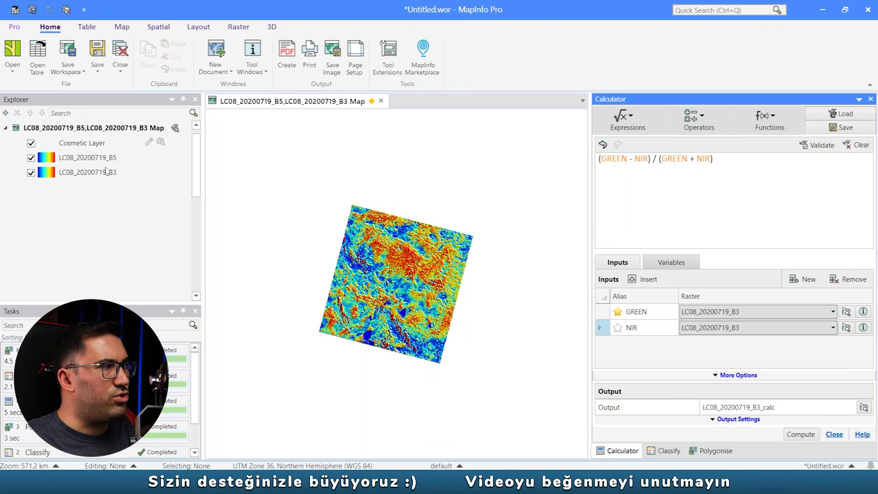
click(729, 313)
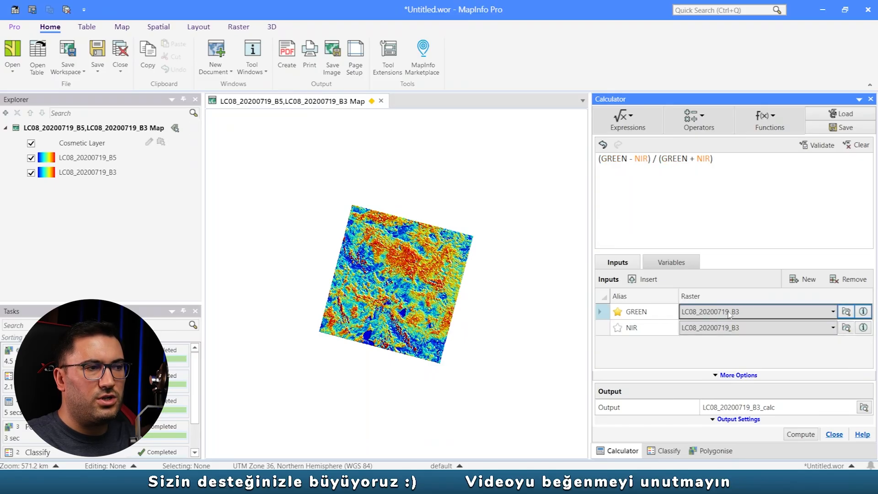
click(758, 327)
click(725, 346)
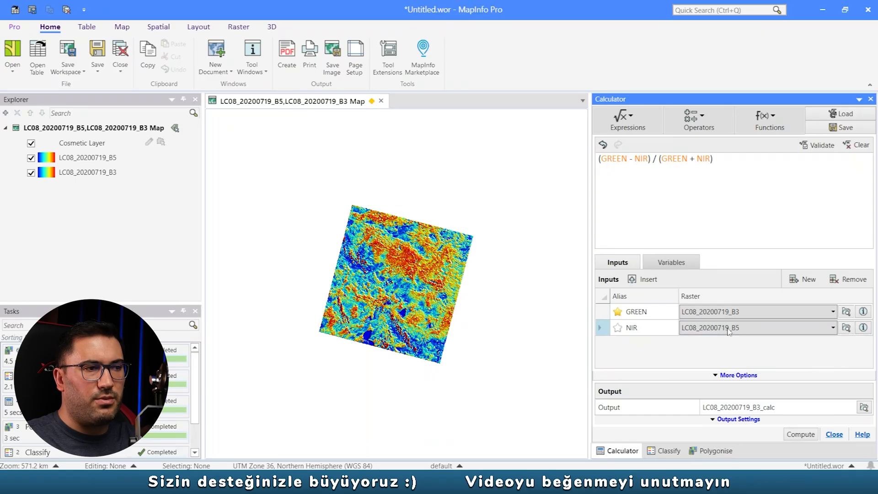
click(760, 407)
key(BackSpace)
key(BackSpace)
key(BackSpace)
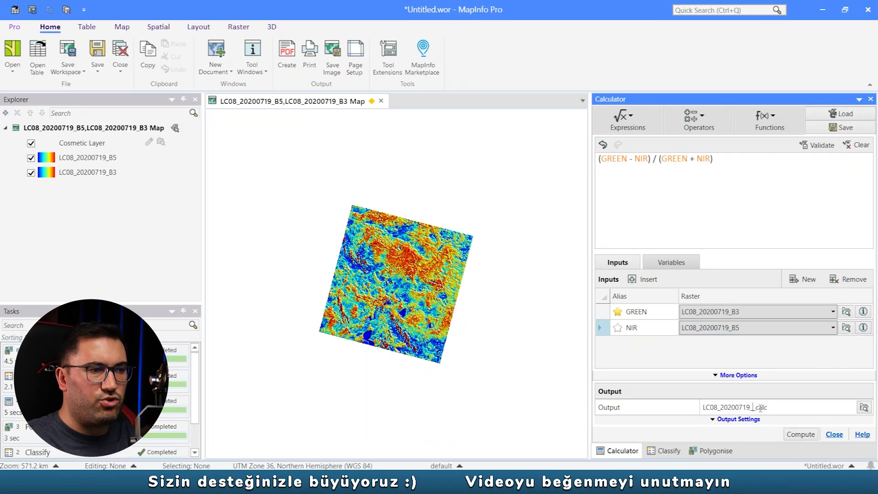
click(800, 436)
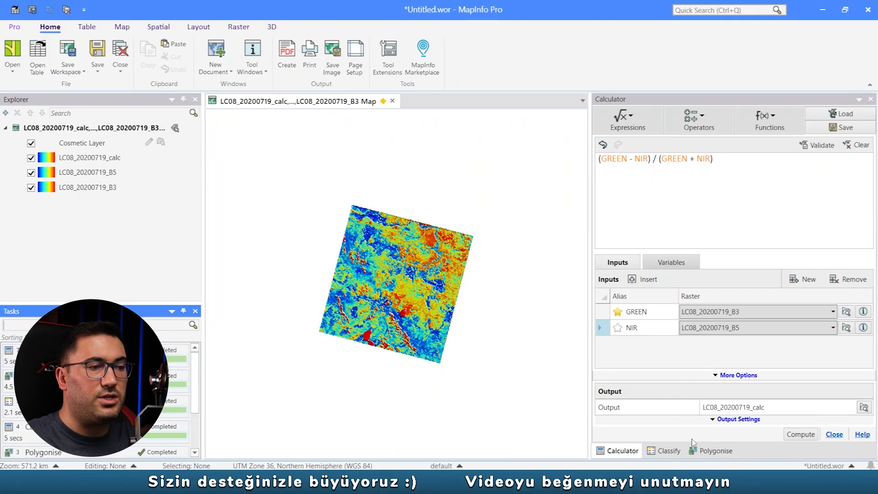
- Classify LC08_20200719_calc using the saved interval list with su olmayan yerler from -1 to 0 and su alanı from 0 to 1
click(664, 450)
scroll(658, 192, up, 2)
click(750, 129)
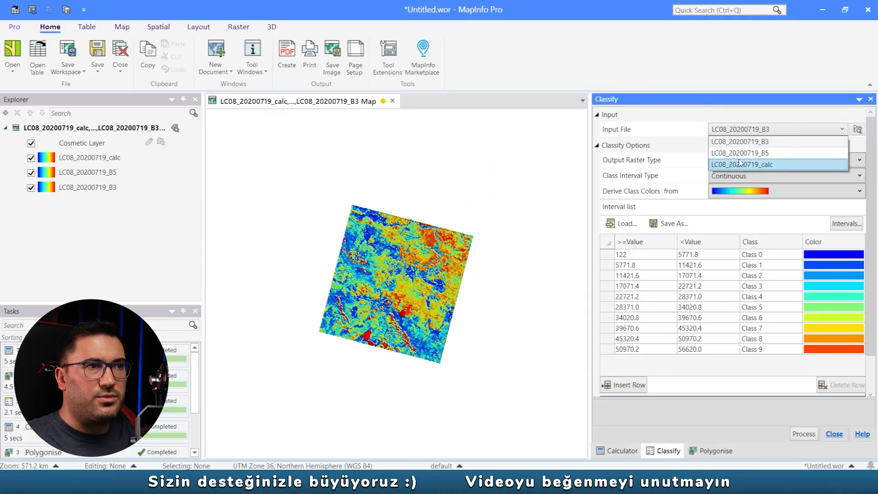
click(745, 165)
click(622, 223)
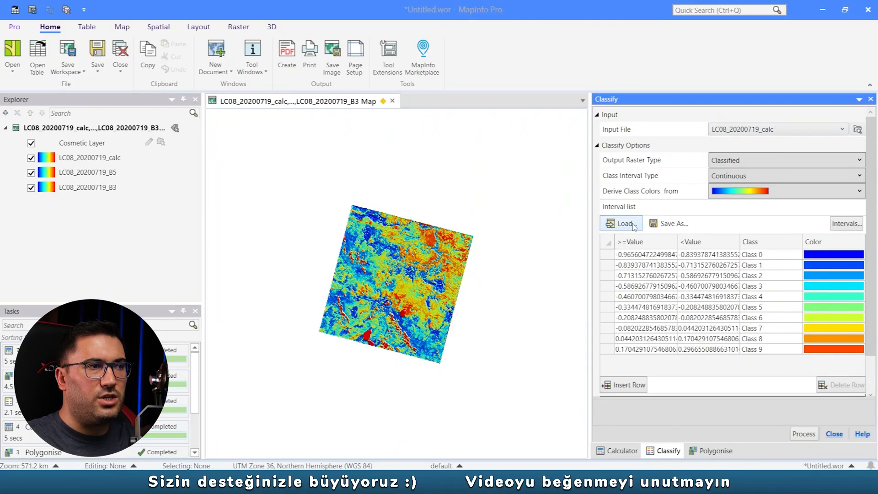
click(234, 226)
double_click(316, 146)
double_click(332, 180)
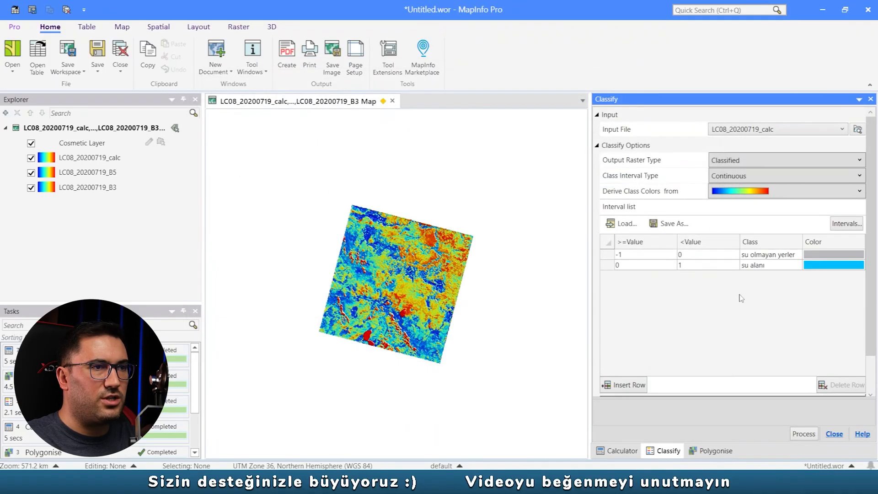
scroll(827, 384, down, 1)
click(804, 434)
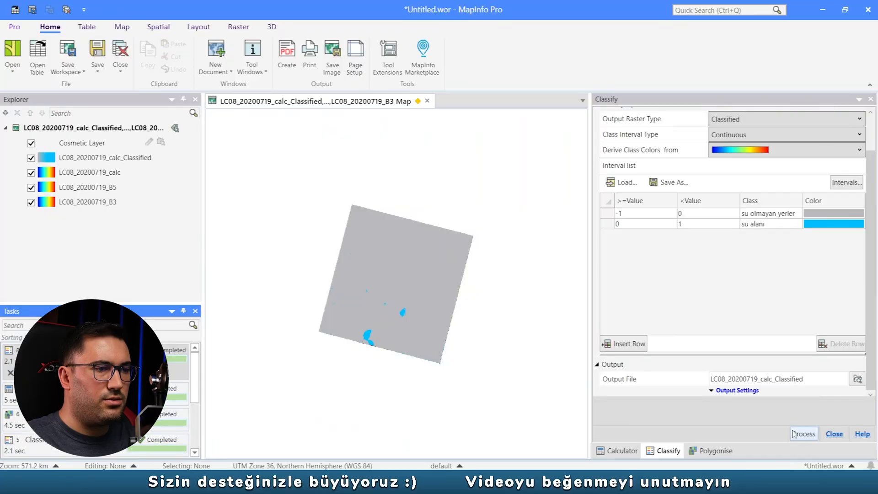
- Polygonise LC08_20200719_calc_Classified by Same Value Cells without region border lines, naming the output LC08_20200719_Polygonise
click(723, 449)
click(782, 128)
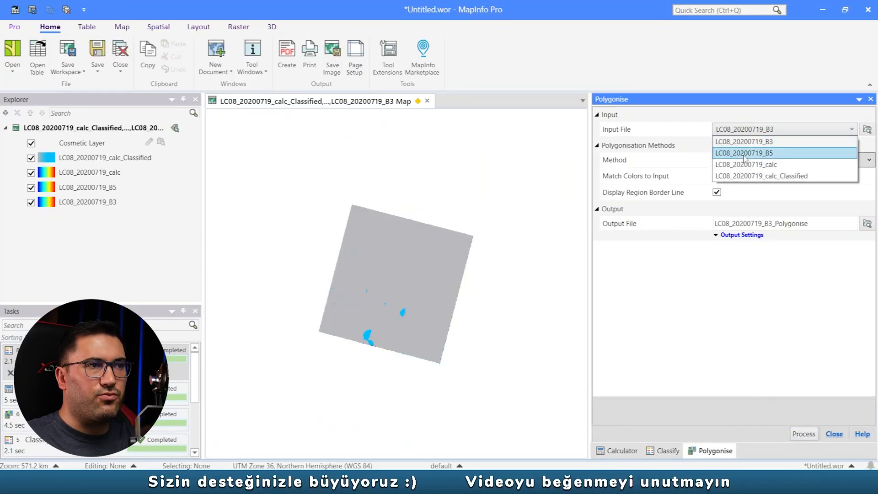
click(768, 176)
click(717, 192)
drag(808, 224, 764, 235)
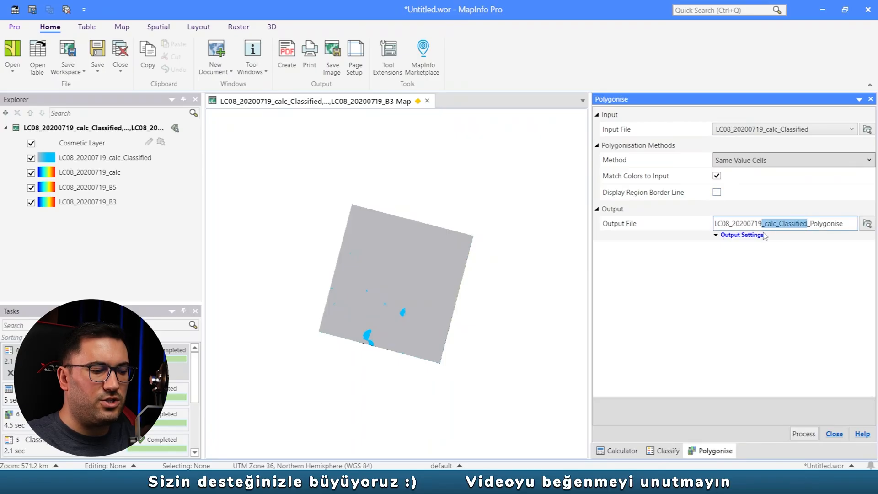
key(BackSpace)
click(804, 433)
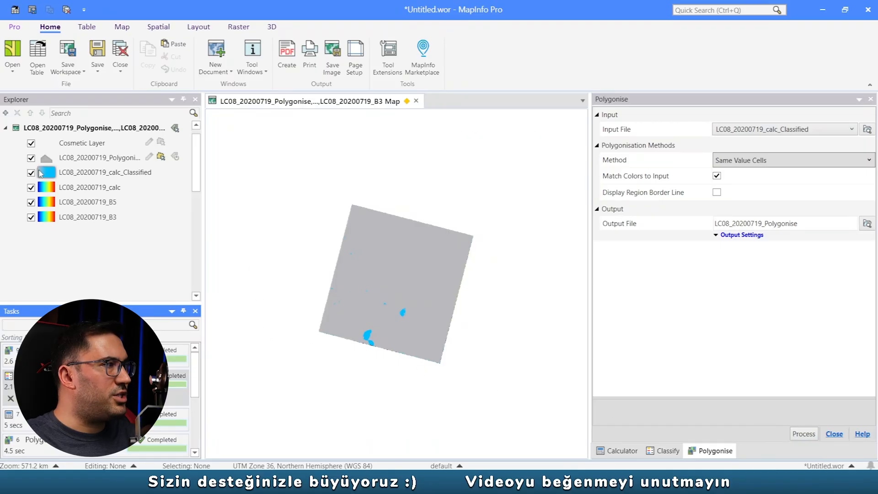
- Hide the four raster layers LC08_20200719_calc_Classified, calc, B5 and B3, keeping the polygon layer displayed
click(75, 173)
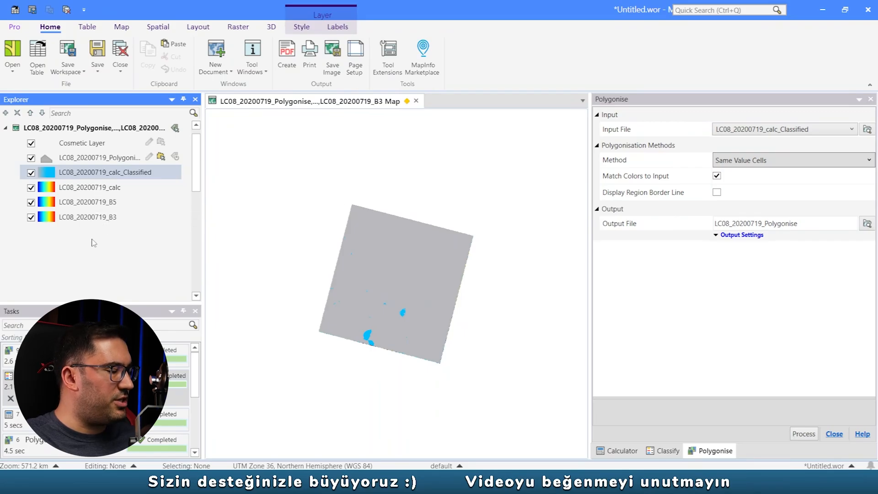
shift+click(86, 219)
click(31, 217)
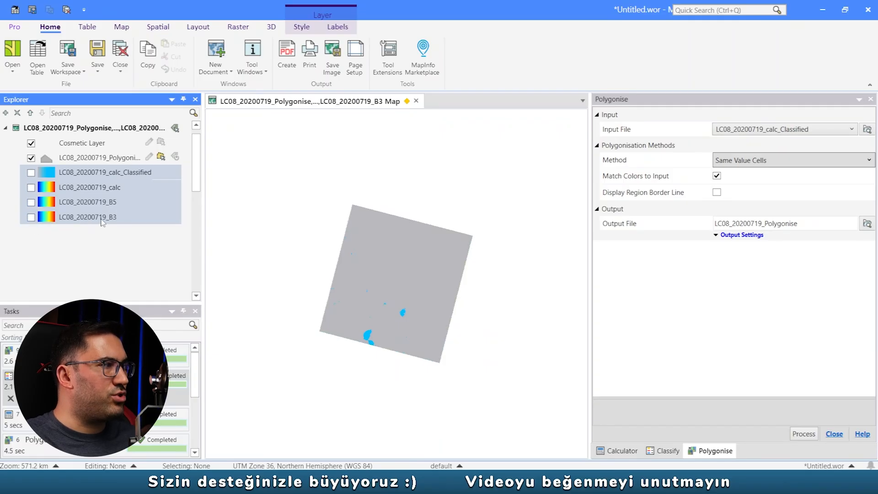
click(93, 216)
click(31, 159)
click(31, 158)
- Make the LC08_20200719_Polygonise layer editable and open its table to read the label text of the first record
click(148, 156)
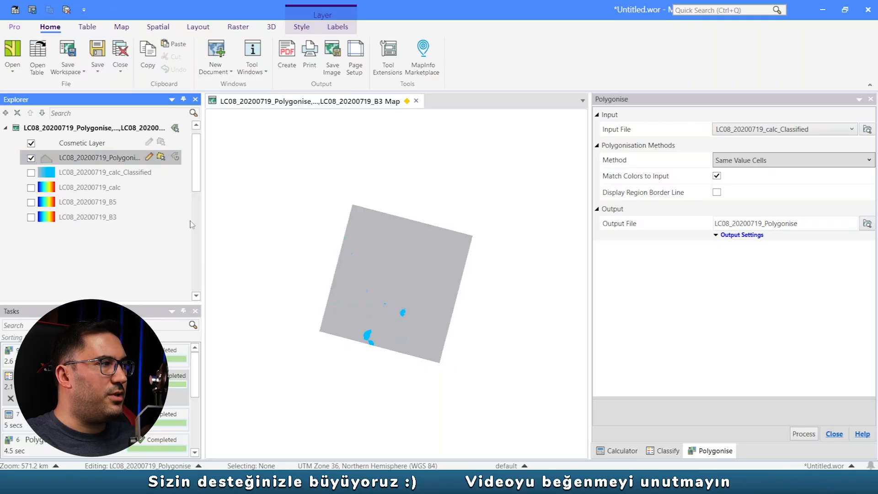
right_click(103, 160)
click(133, 163)
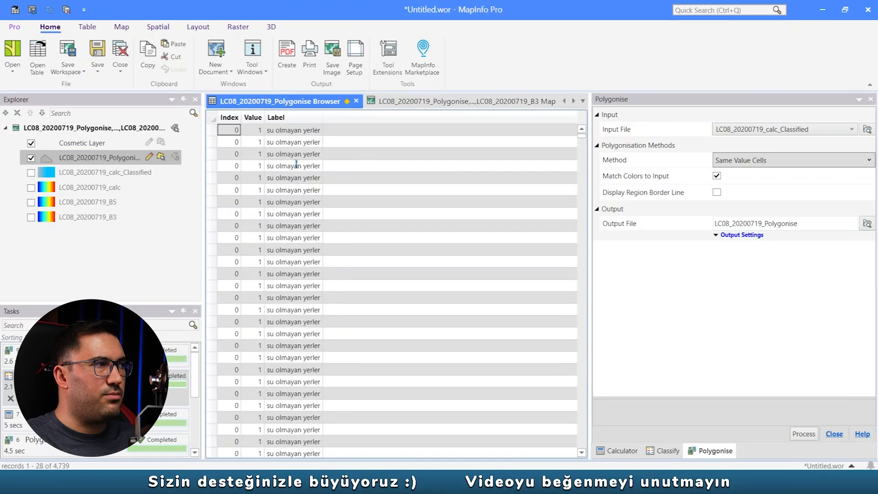
click(295, 130)
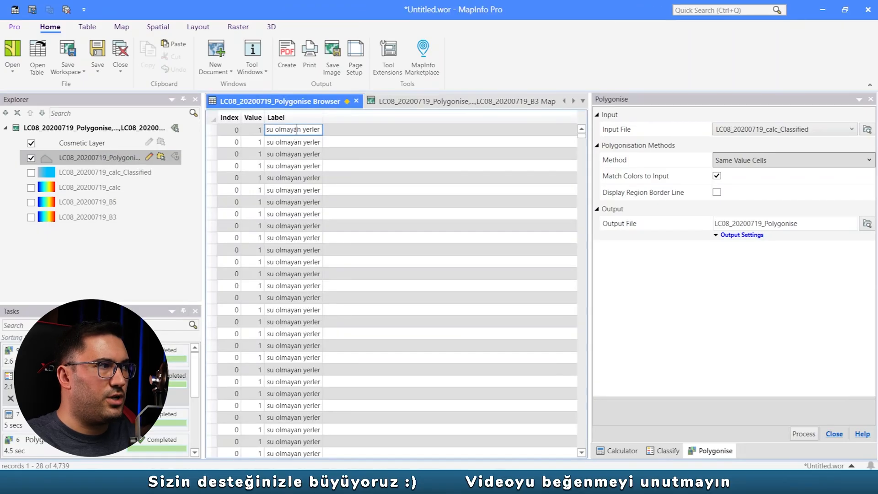
click(403, 103)
- Select the records of LC08_20200719_Polygonise that satisfy Label="su olmayan yerler", with the results shown in a browser
click(87, 26)
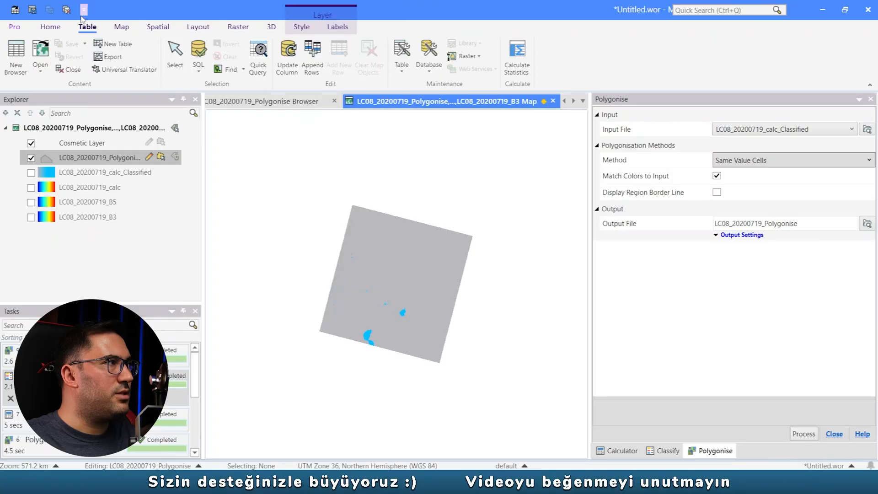
click(202, 58)
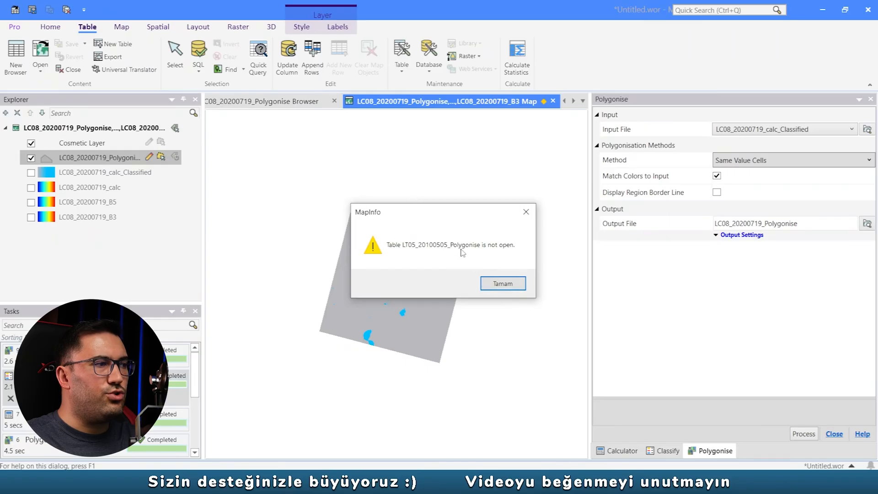
click(502, 284)
click(476, 162)
click(480, 169)
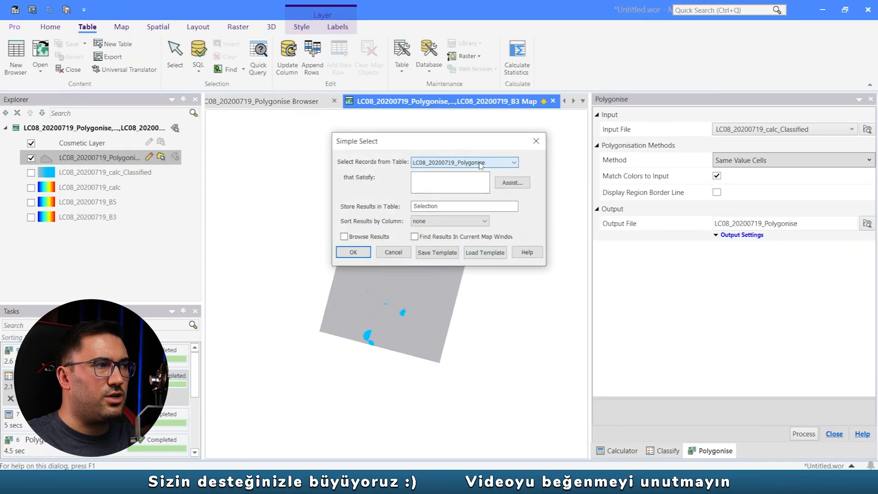
click(512, 183)
click(566, 153)
click(507, 180)
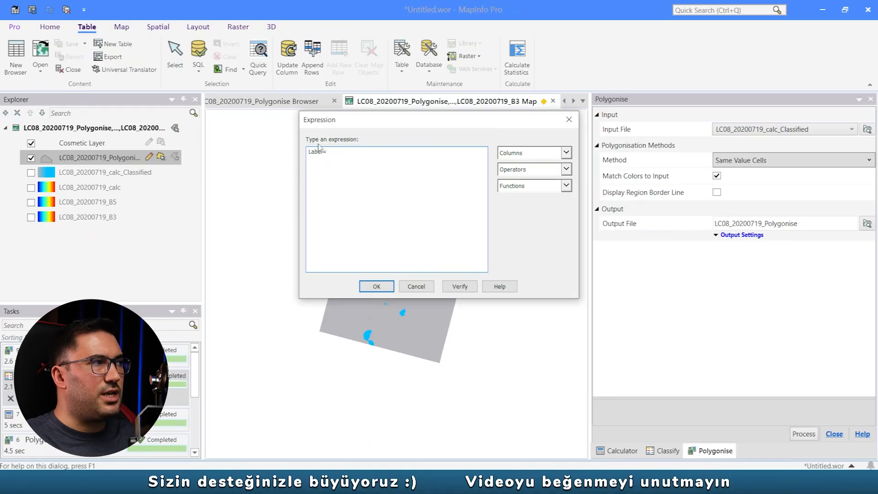
text(="su olmayan yerler)
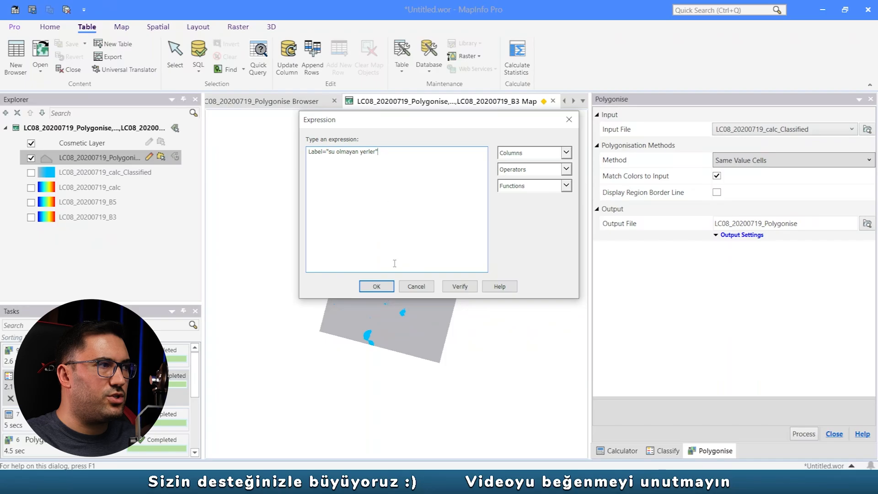
click(376, 286)
click(468, 205)
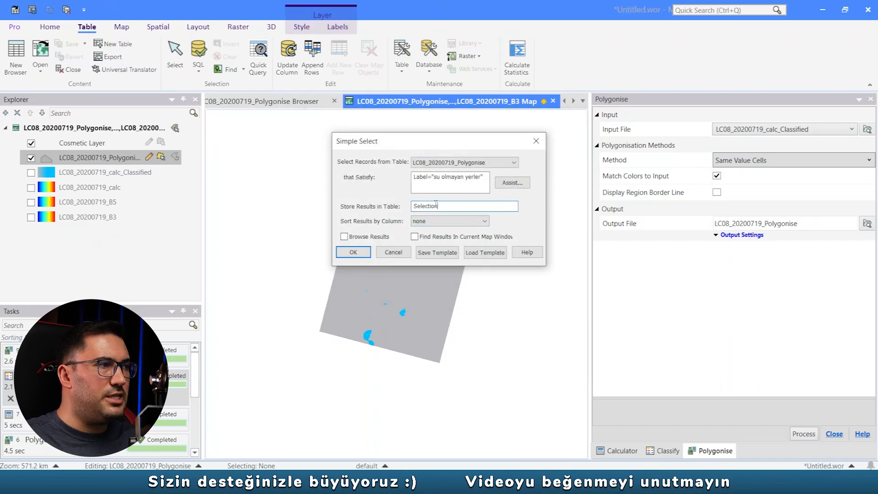
click(350, 253)
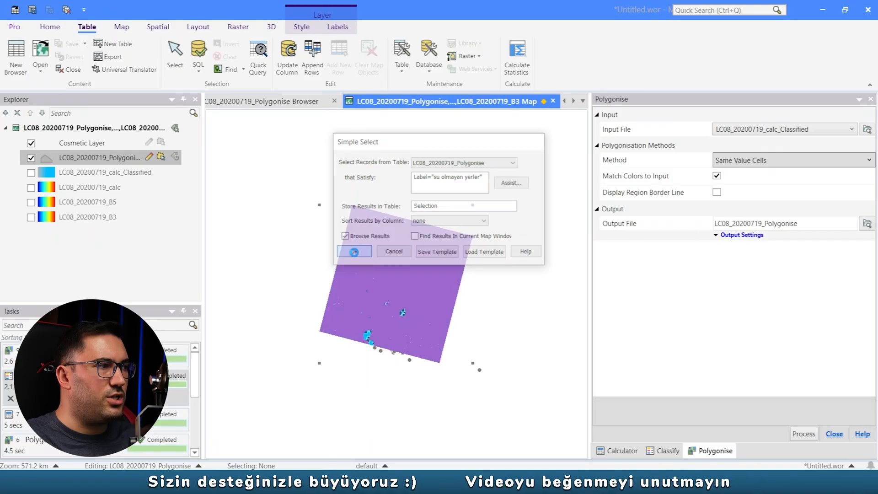
- Close the full table's browser, reselect all records of the query result and delete the su olmayan yerler polygons
click(508, 101)
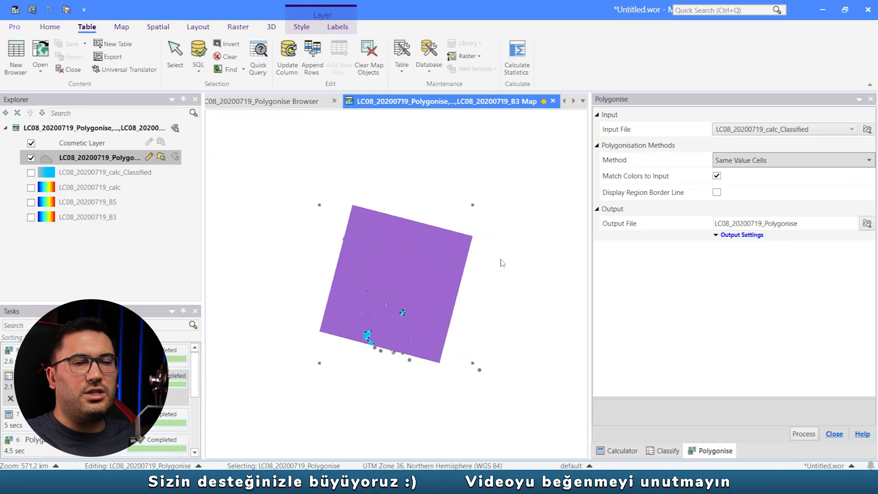
click(469, 264)
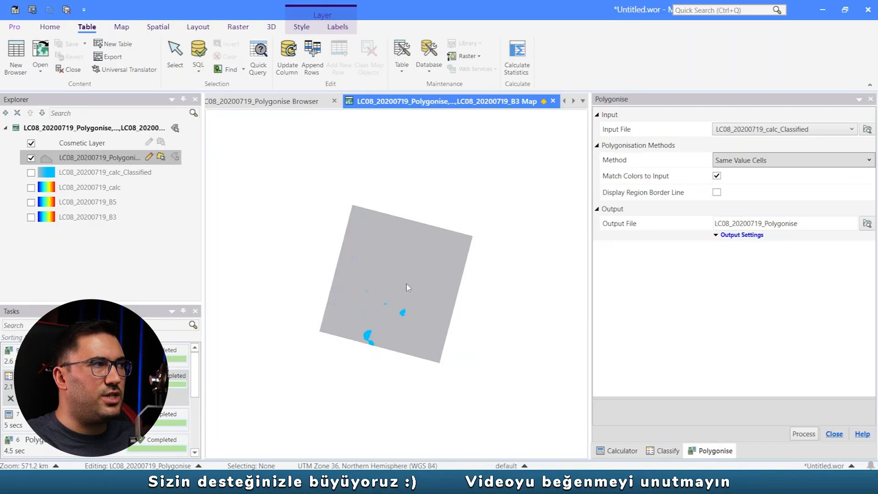
click(272, 103)
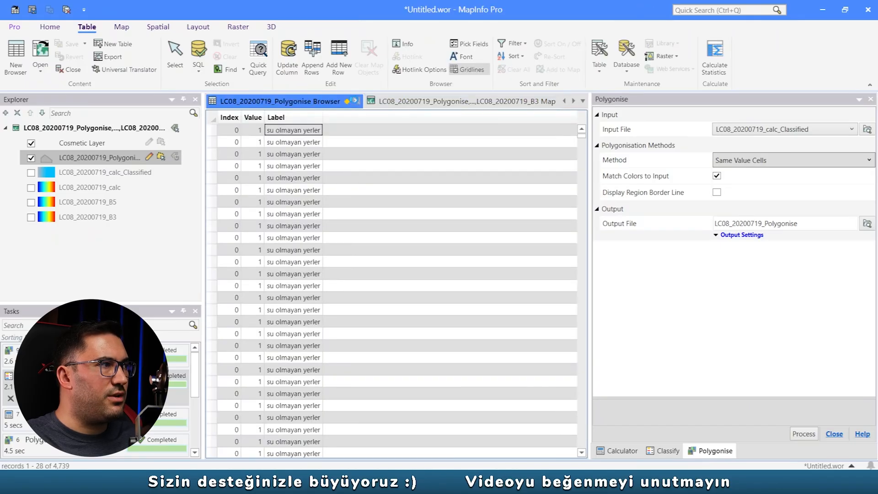
click(355, 100)
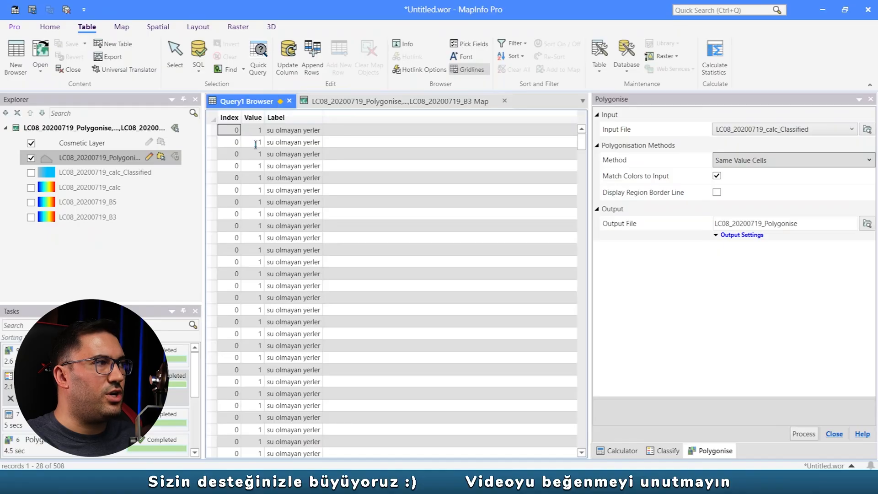
click(212, 118)
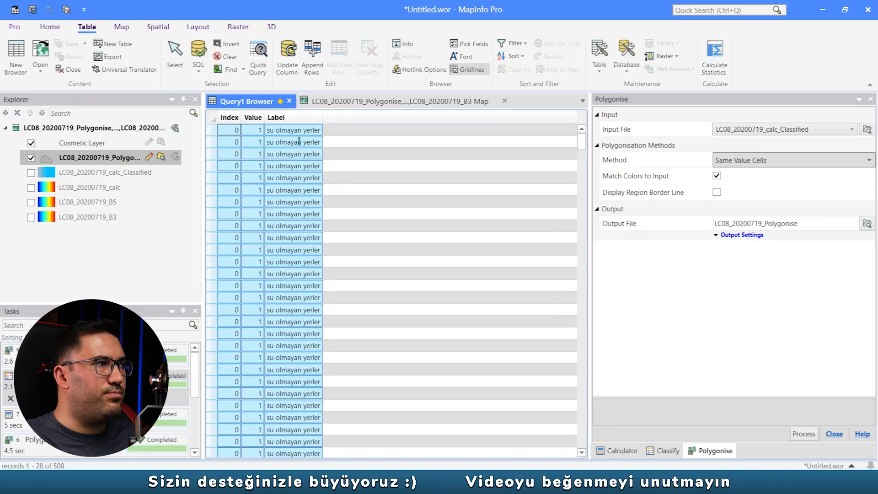
click(384, 102)
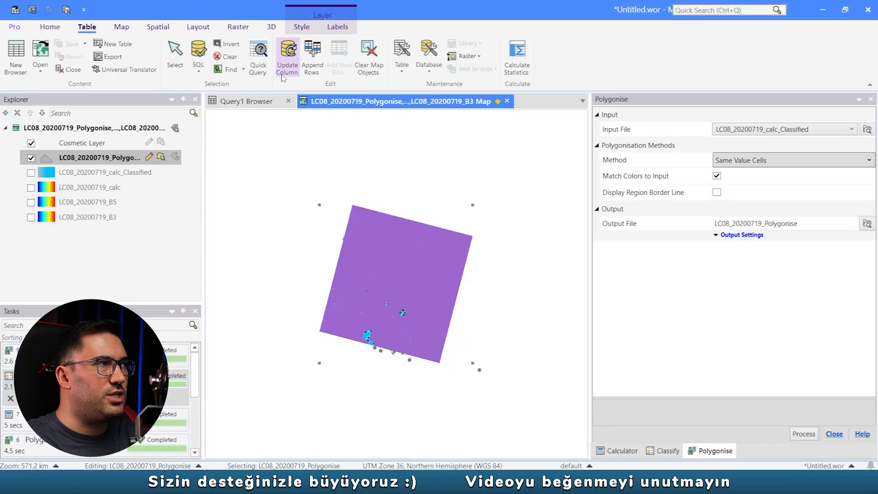
key(Delete)
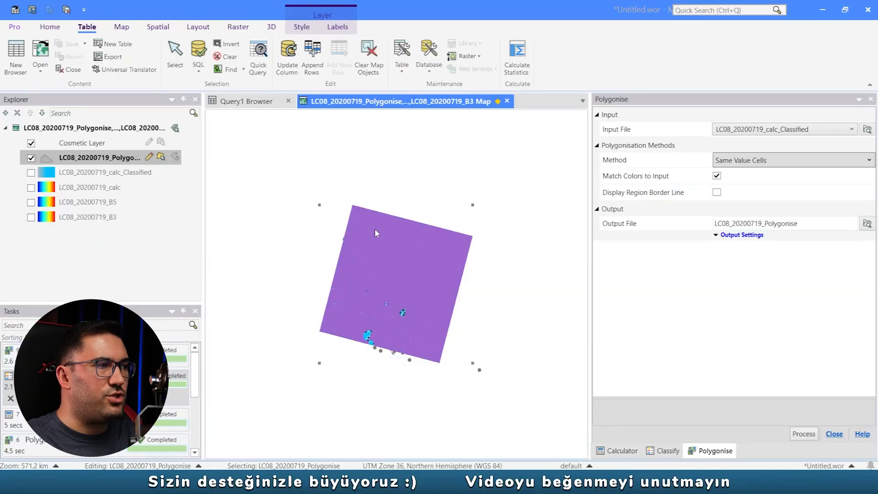
- Add the Bing Hybrid base map to the map of the remaining water polygons
scroll(403, 324, up, 2)
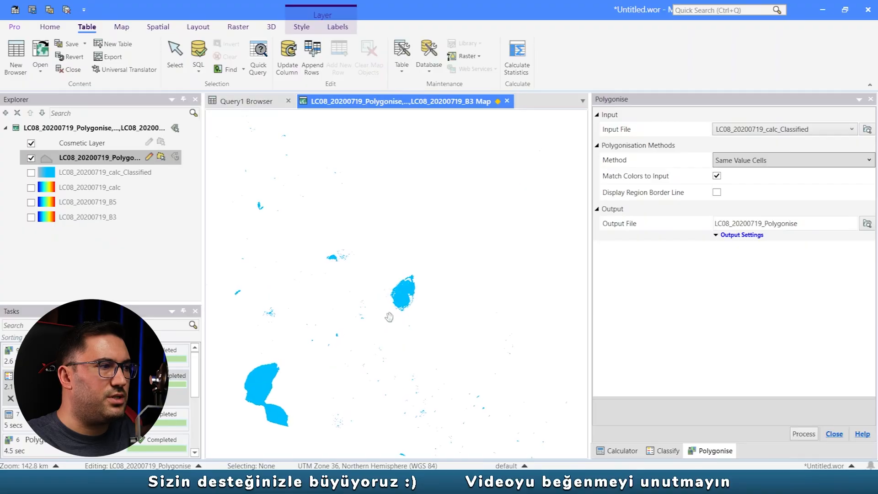
scroll(393, 314, up, 2)
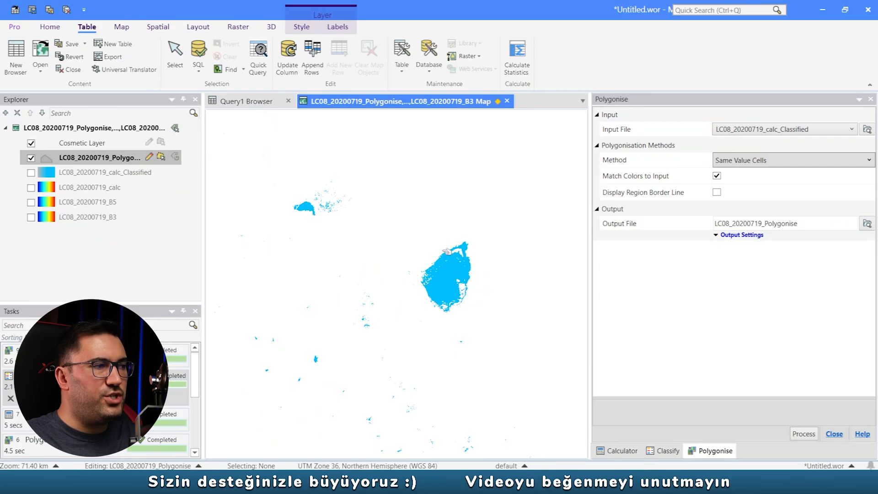
click(50, 26)
click(15, 71)
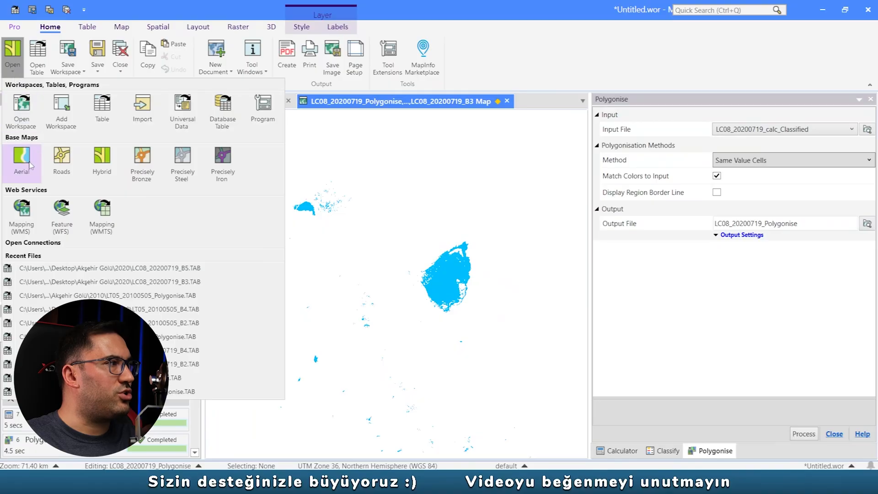
click(105, 166)
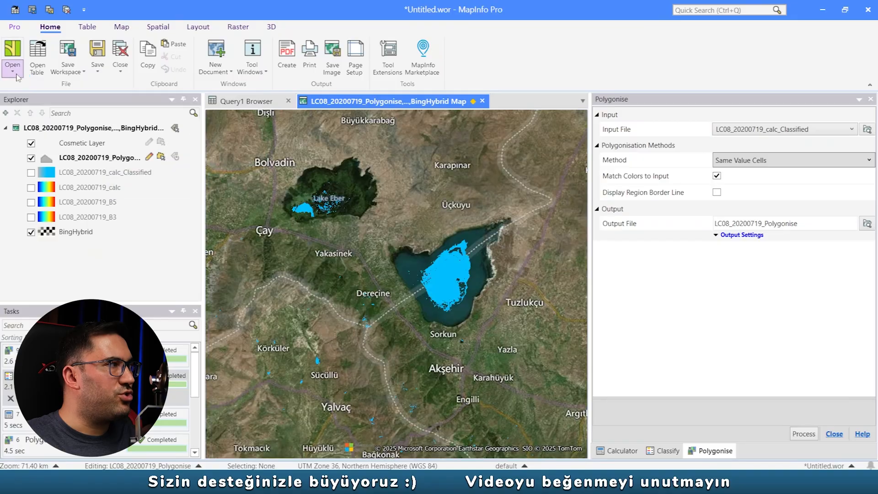
click(13, 69)
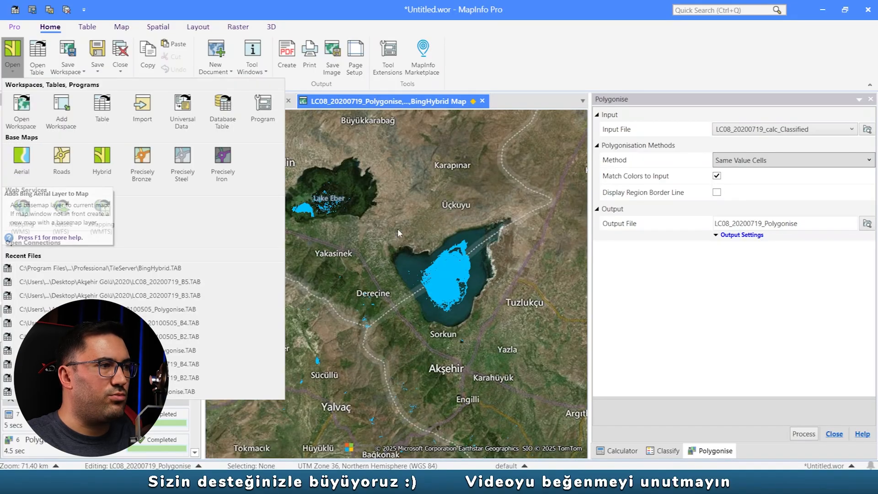
click(490, 183)
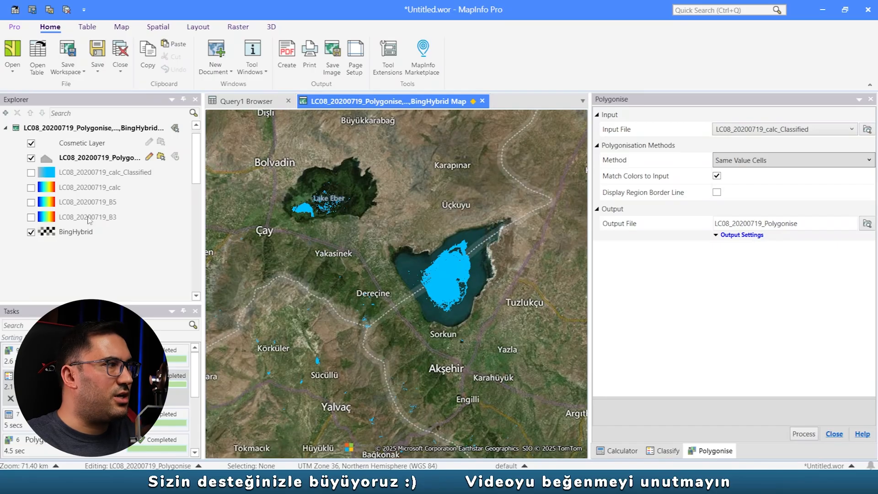
- Compare the water polygons with the base map at Lake Akşehir and hide the BingHybrid layer
click(31, 158)
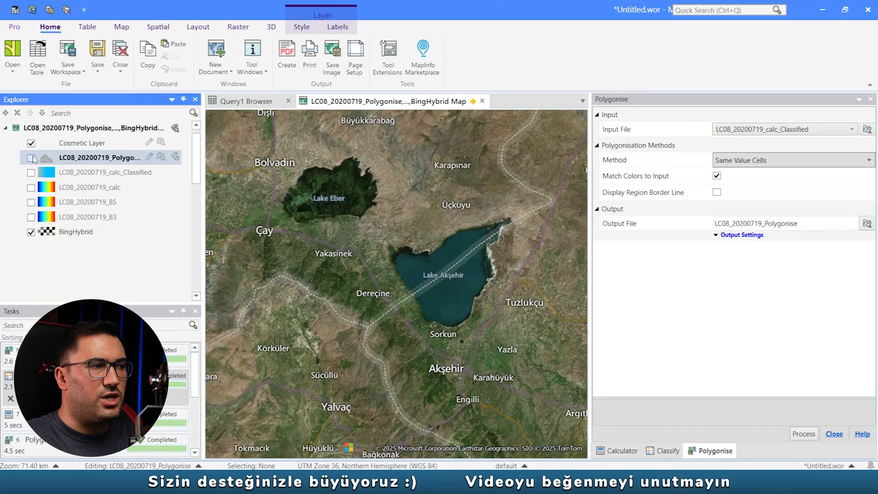
click(31, 158)
scroll(459, 274, up, 1)
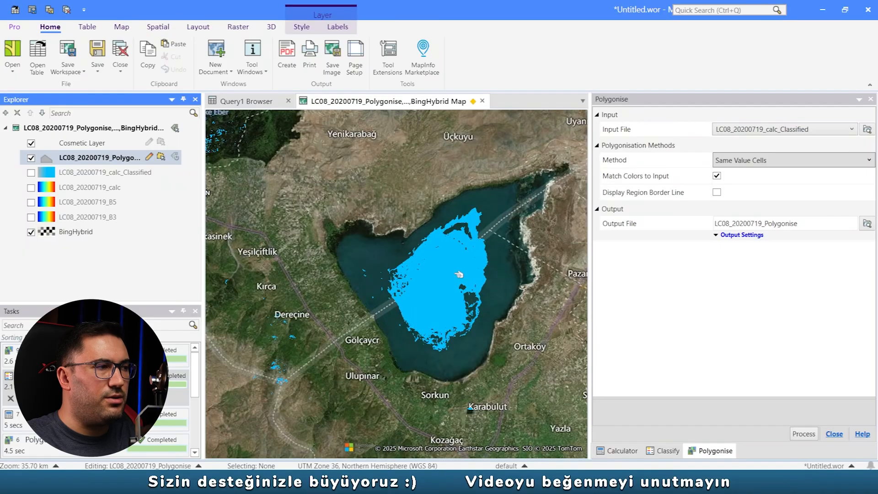
click(31, 232)
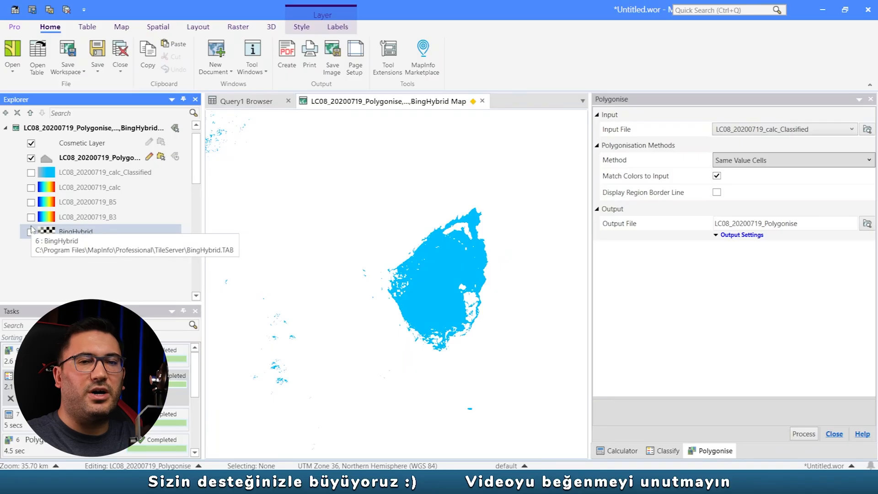
- Enclose Akşehir Gölü in a polygon selection, invert the selection and delete all water polygons outside the lake
click(122, 26)
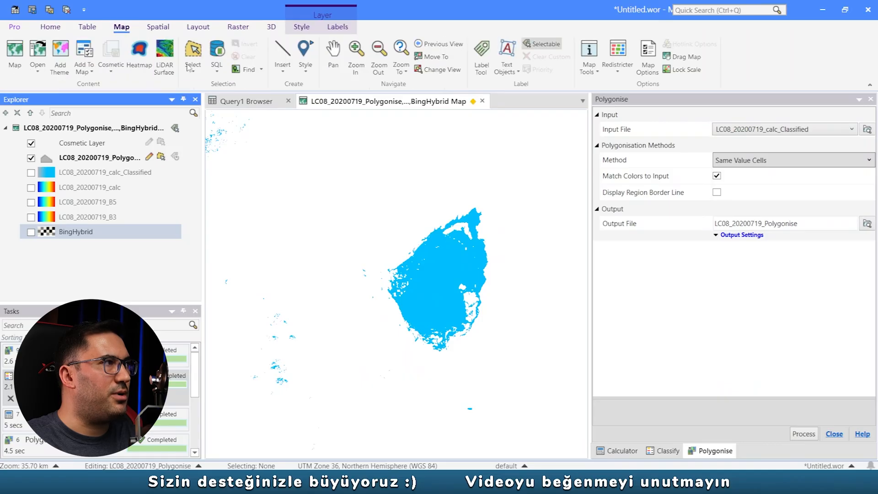
click(195, 59)
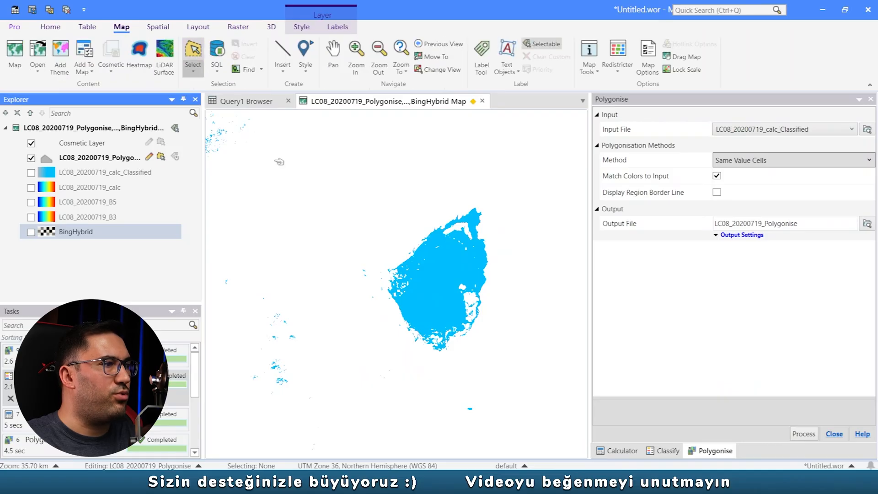
click(361, 289)
click(372, 243)
click(482, 195)
click(519, 302)
click(428, 366)
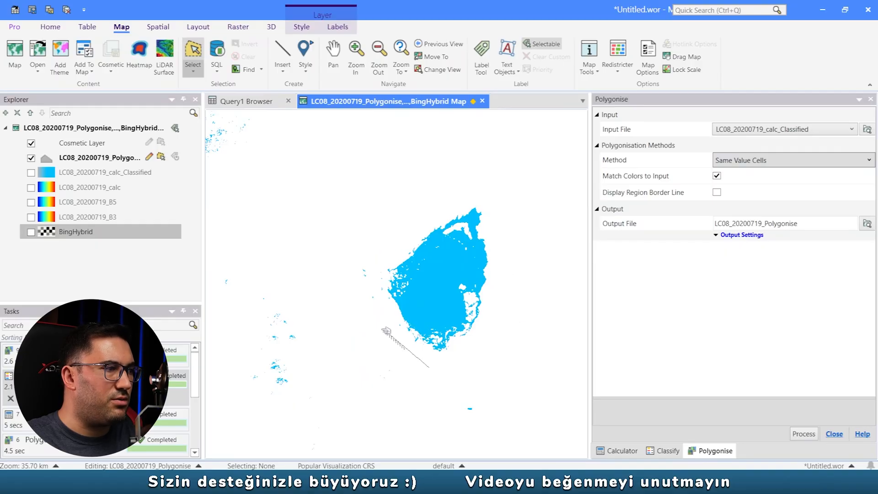
click(361, 289)
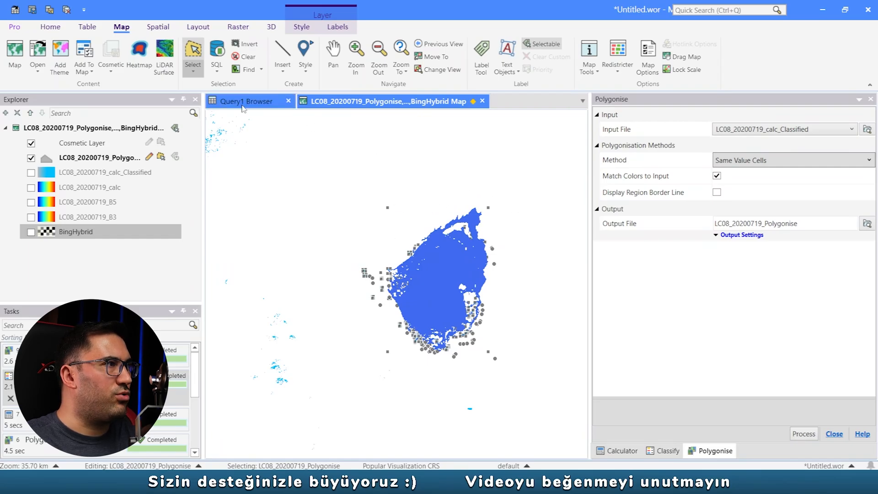
click(245, 44)
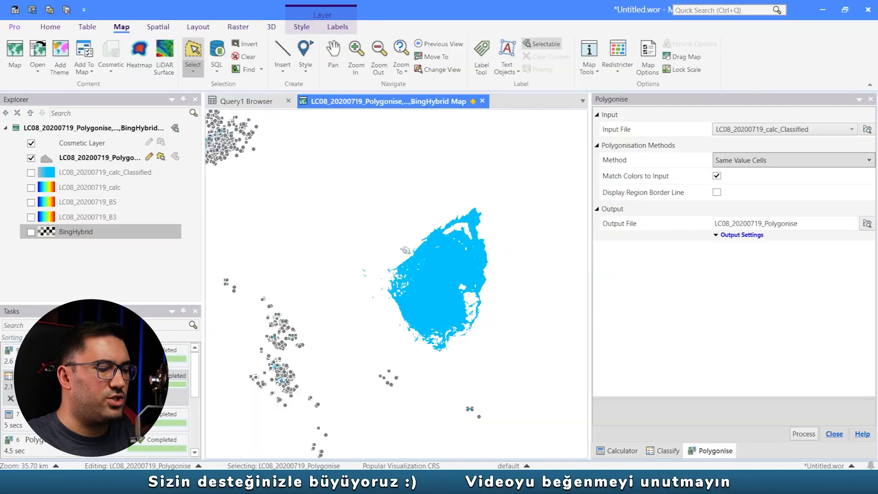
key(Delete)
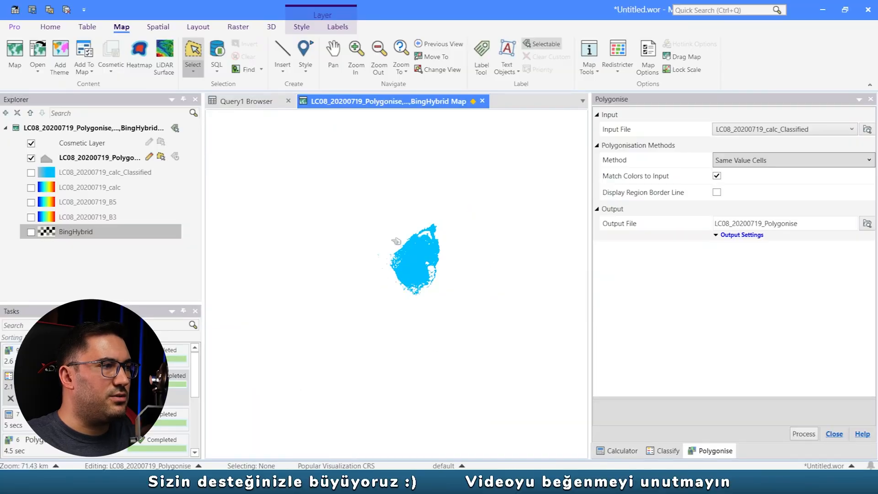
- Save the edited LC08_20200719_Polygonise table and close all open tables along with the Polygonise pane
key(ctrl+s)
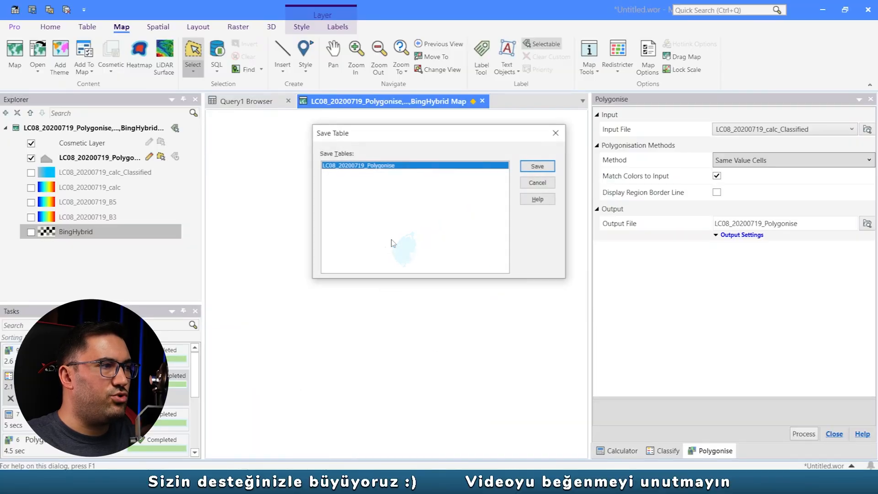
click(538, 166)
click(66, 9)
click(446, 285)
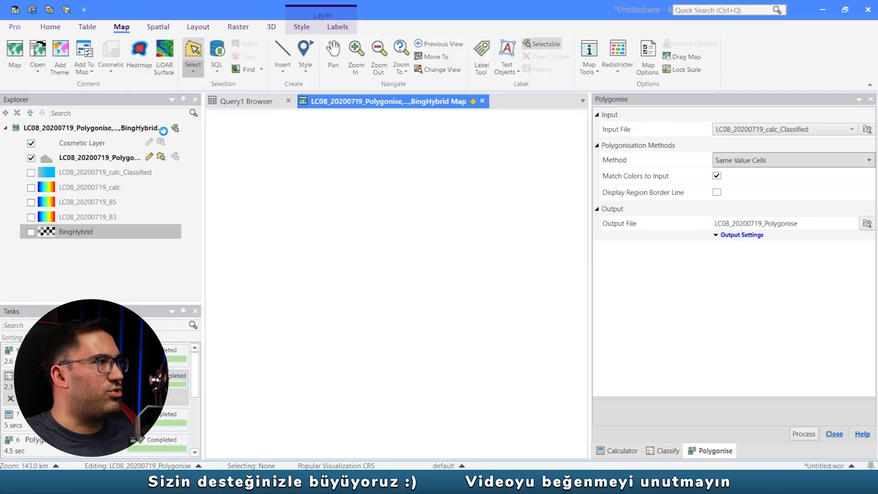
click(871, 102)
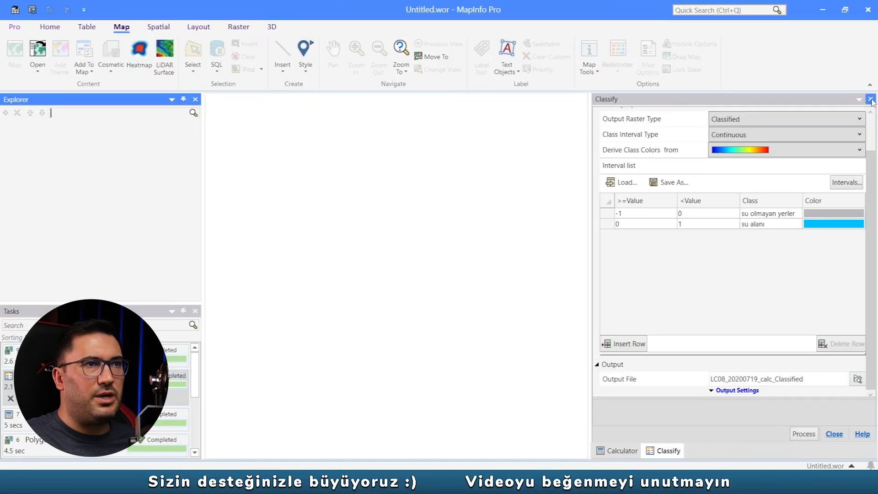
- Close the Classify and Calculator panes and open the LC08_20200719_Polygonise table from the 2020 folder
click(871, 102)
click(871, 101)
click(41, 28)
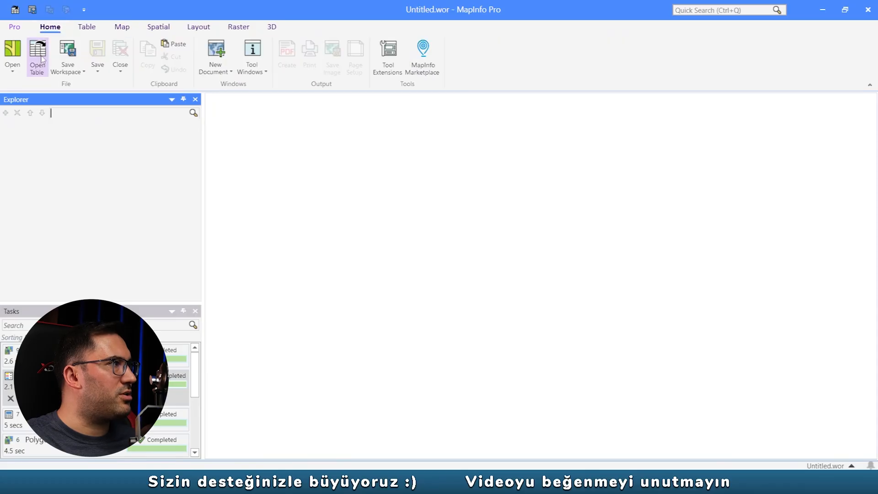
click(38, 66)
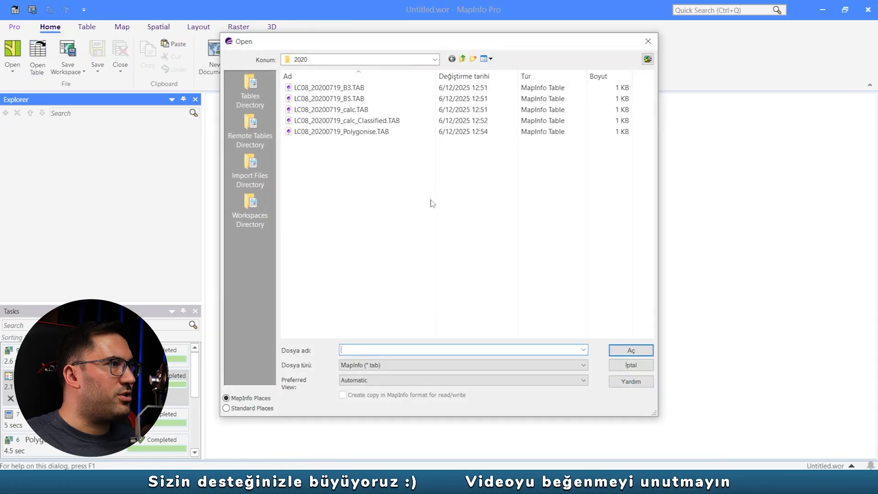
double_click(357, 133)
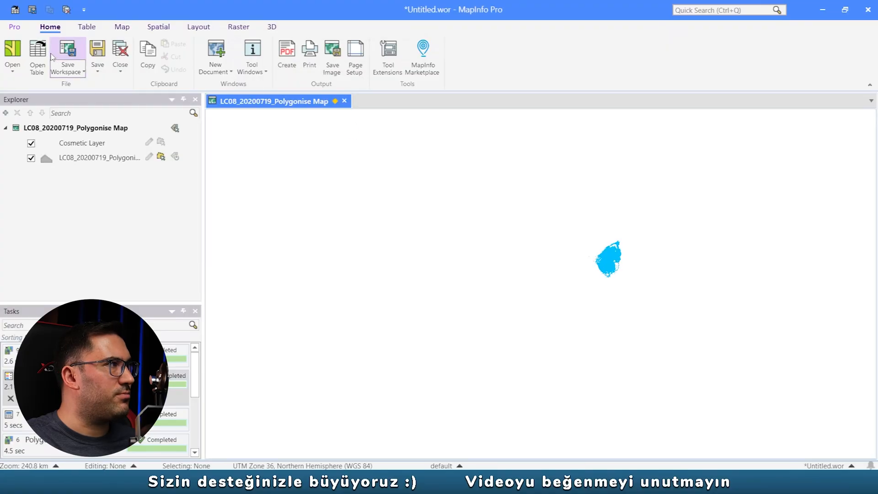
- Add the LT05_20100505_Polygonise table from the 2010 folder and the LT05_19850719_Polygonise table from the 1985 folder to the map
click(39, 57)
click(463, 59)
double_click(361, 99)
double_click(361, 131)
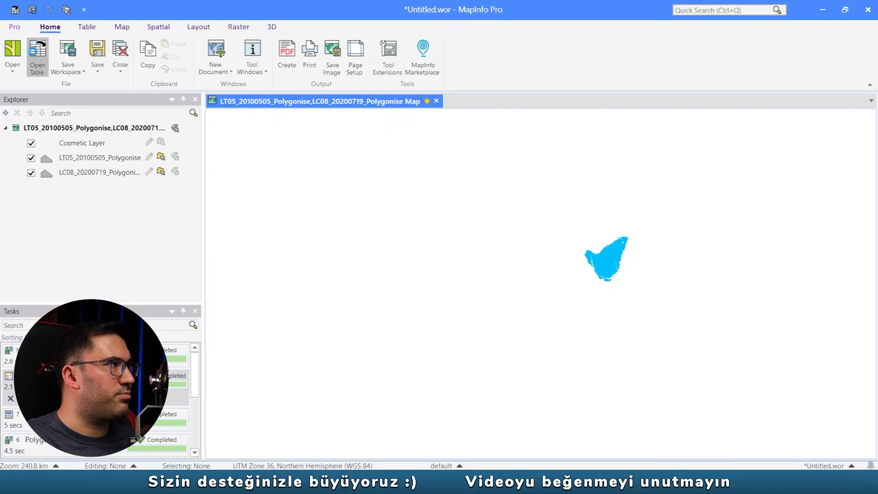
click(38, 57)
click(463, 59)
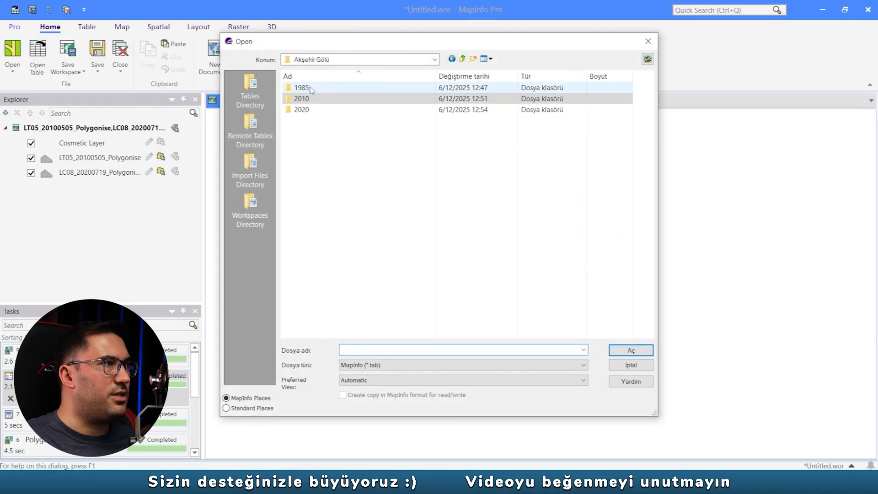
double_click(315, 88)
double_click(348, 132)
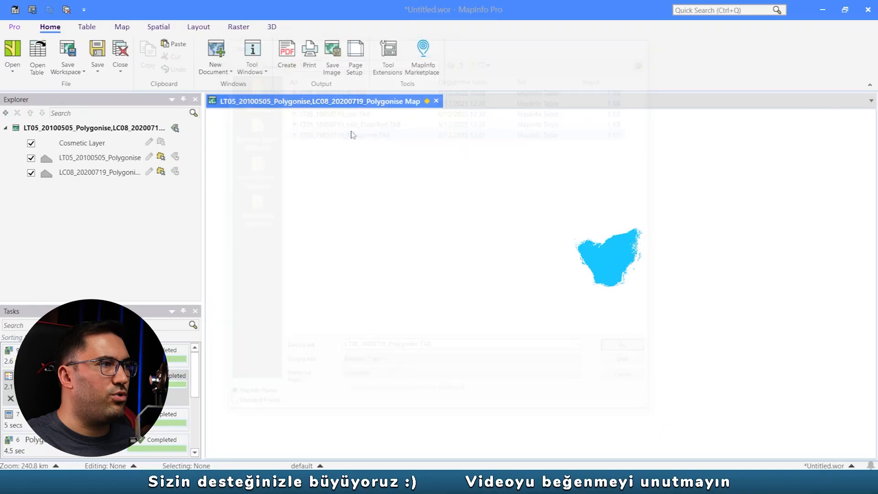
- Reorder the polygon layers so LC08_20200719_Polygonise is uppermost, LT05_20100505_Polygonise is in the middle and LT05_19850719_Polygonise is lowest
click(99, 158)
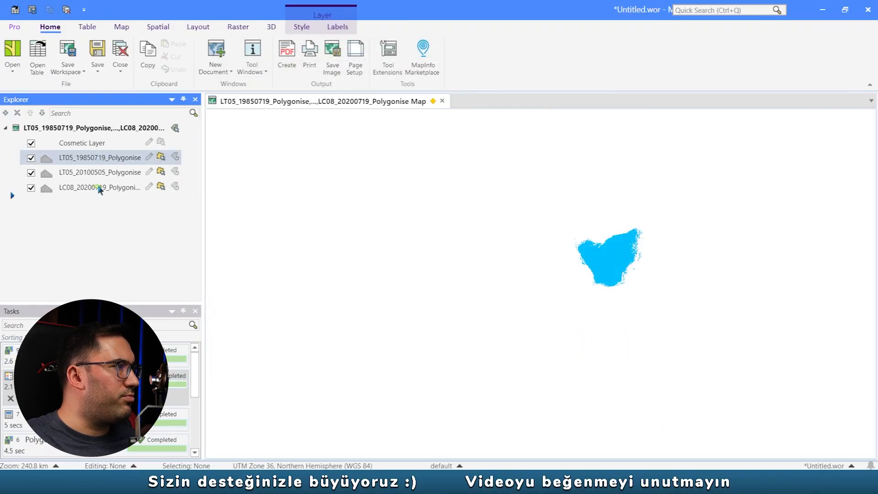
drag(98, 185, 96, 193)
drag(92, 157, 95, 181)
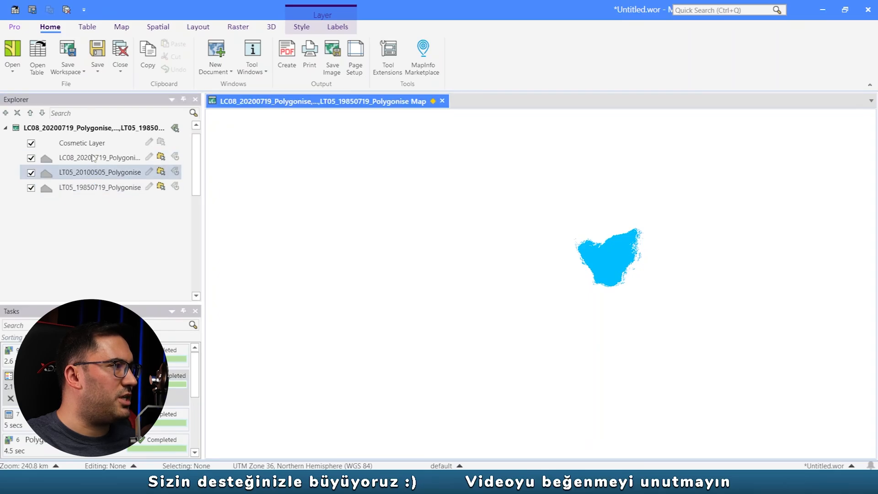
- Set the region style of the LT05_19850719_Polygonise layer to no fill pattern with a red border
click(45, 191)
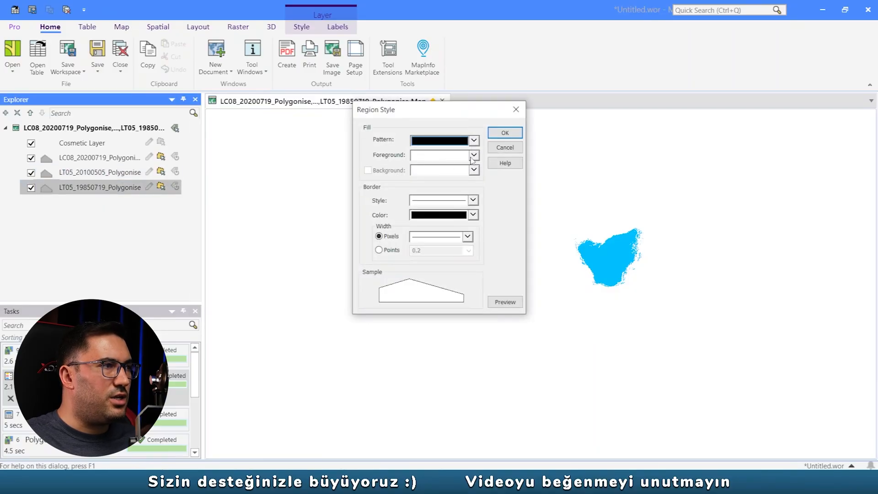
click(474, 140)
click(458, 184)
click(473, 215)
click(489, 261)
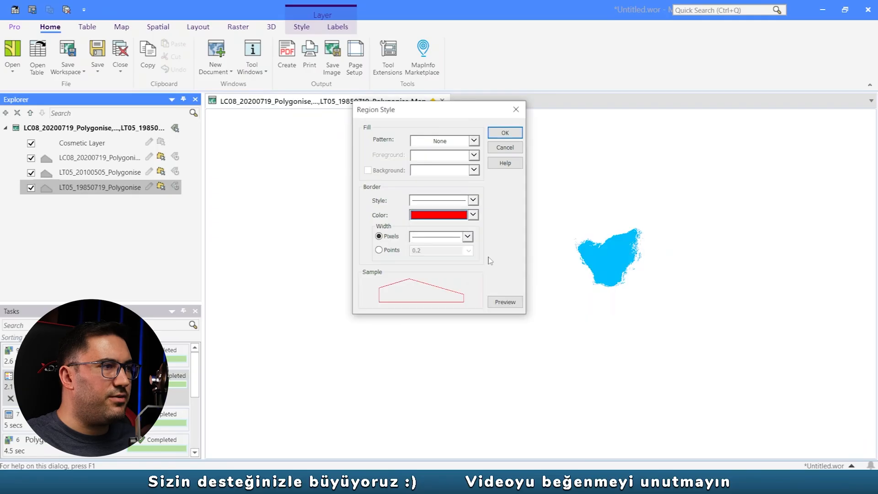
- Try a thicker border width for the 1985 polygon layer and preview it on the map
click(468, 236)
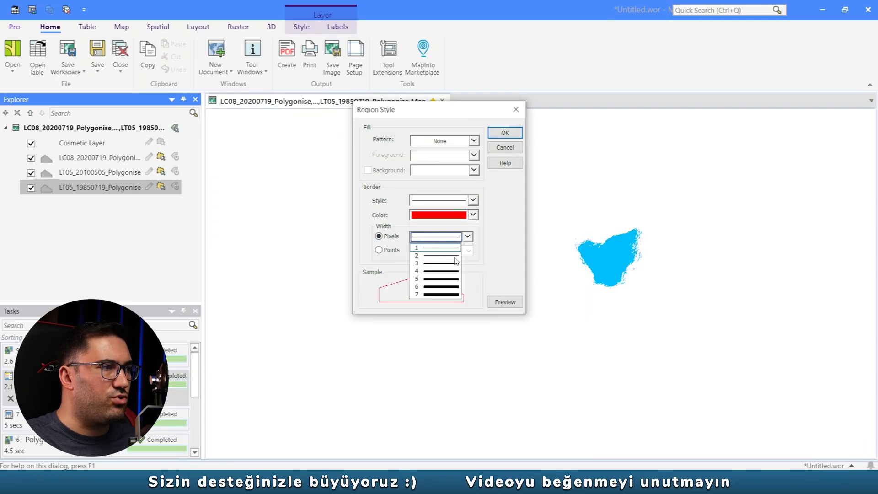
click(455, 260)
click(506, 303)
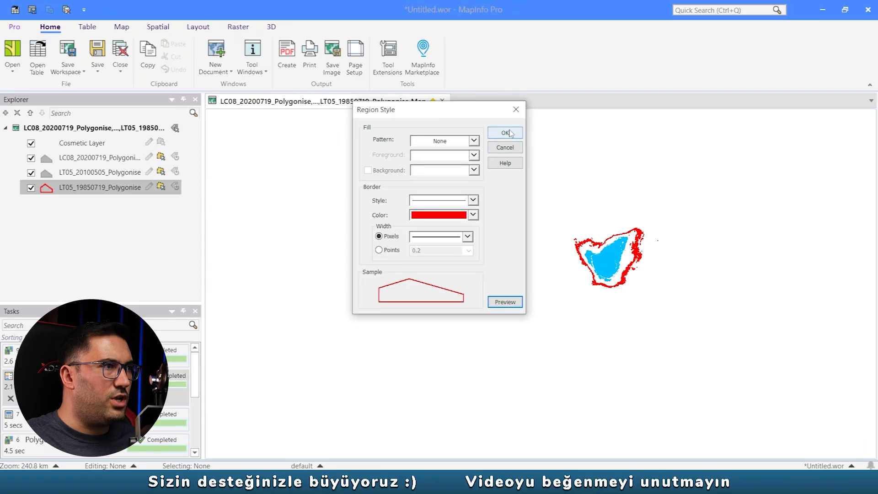
- Set the 1985 layer's border width to 1 pixel, preview it and apply the region style
click(468, 236)
click(452, 246)
click(497, 301)
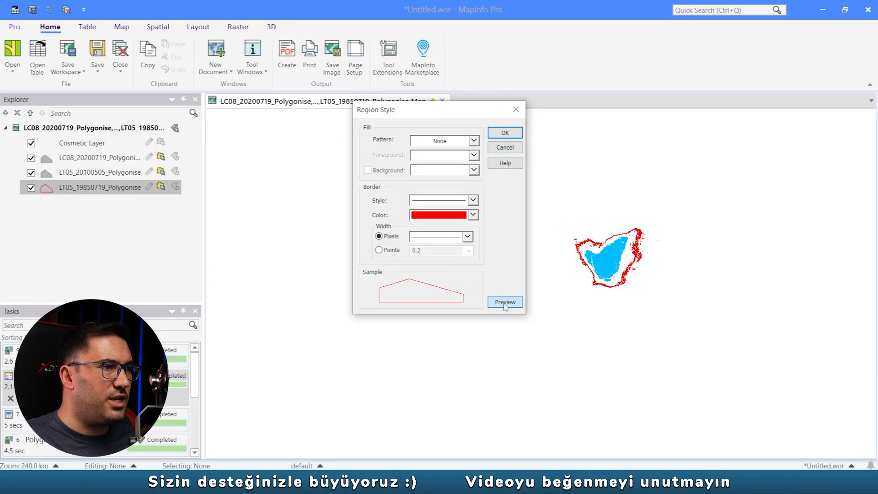
click(505, 133)
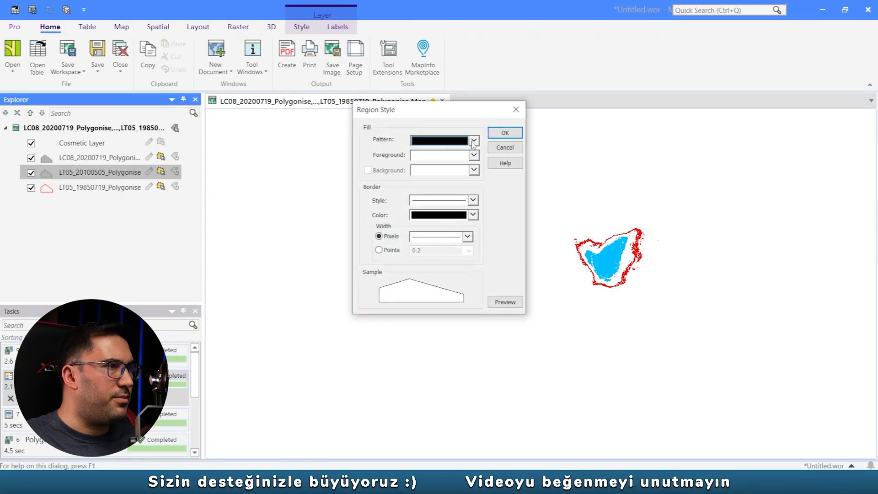
- Style the LT05_20100505_Polygonise layer with no fill pattern and a blue border, preview it and apply
click(473, 143)
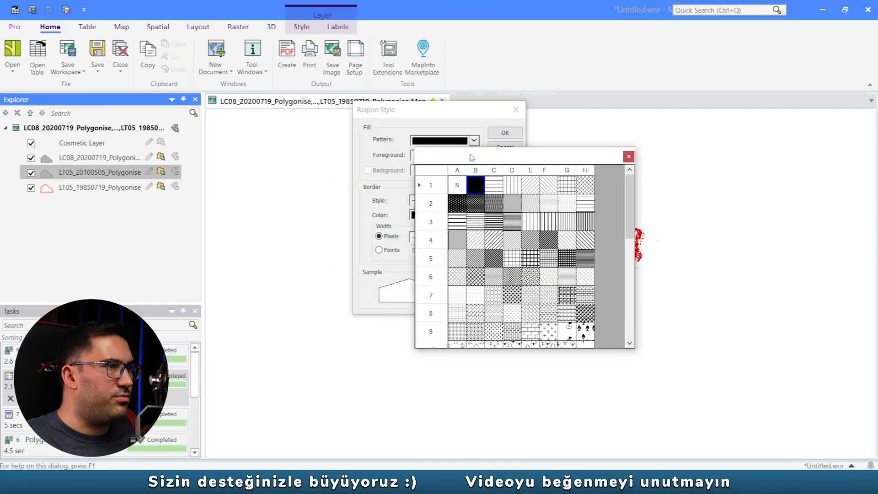
click(464, 183)
click(473, 216)
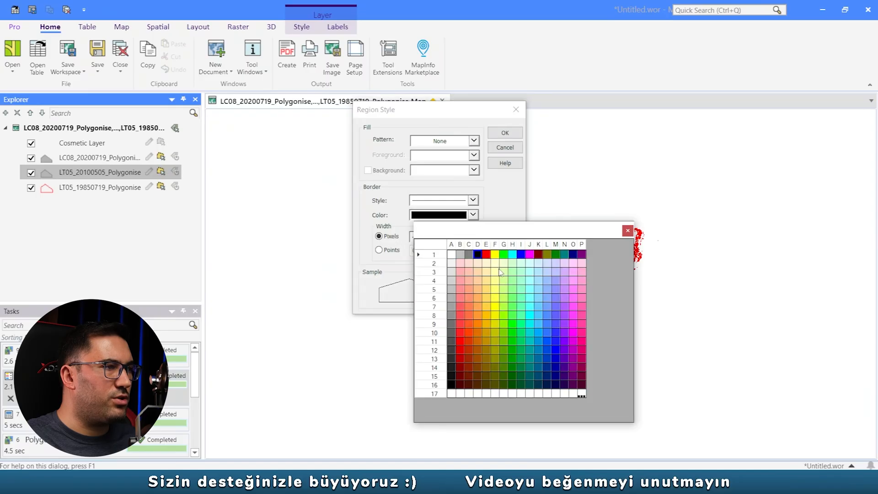
click(521, 255)
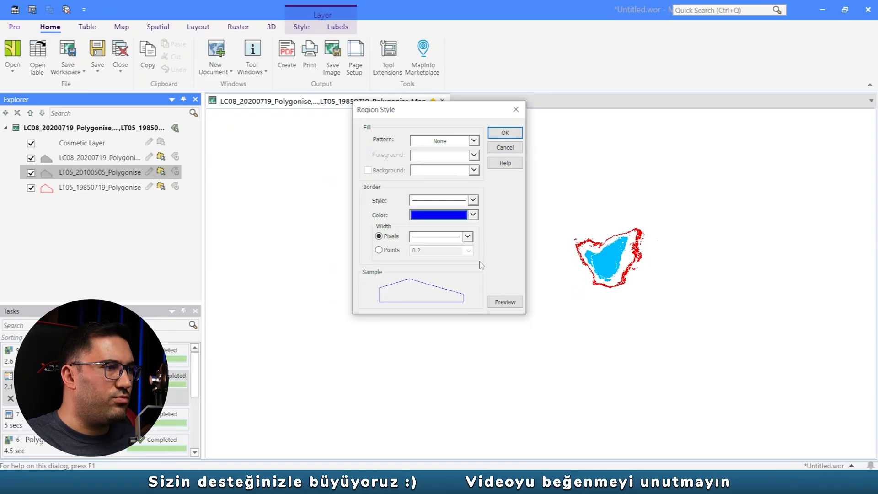
click(504, 302)
click(505, 132)
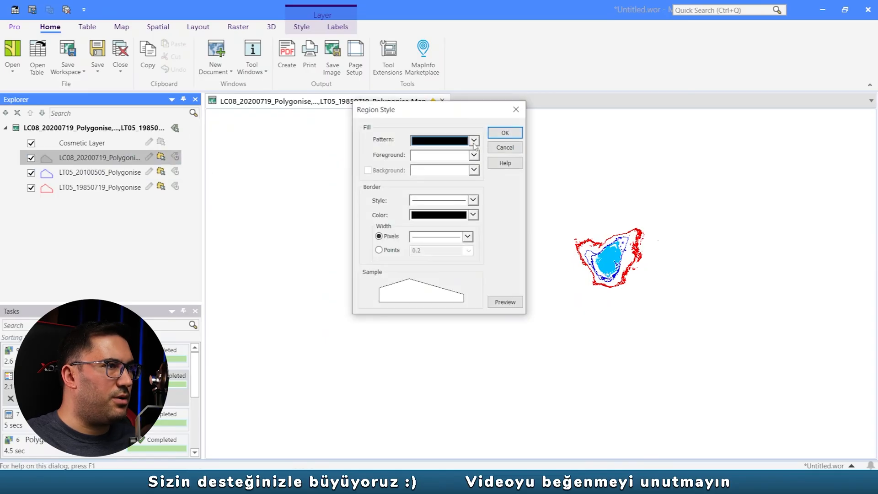
click(474, 141)
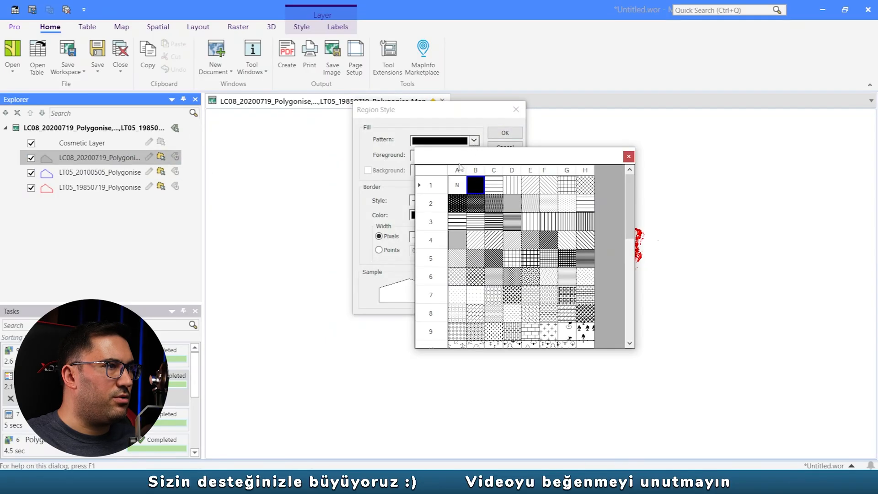
click(457, 184)
click(474, 141)
click(457, 184)
click(474, 141)
click(475, 184)
- Style the LC08_20200719_Polygonise layer with a light blue solid fill and no border line, and apply it
click(474, 155)
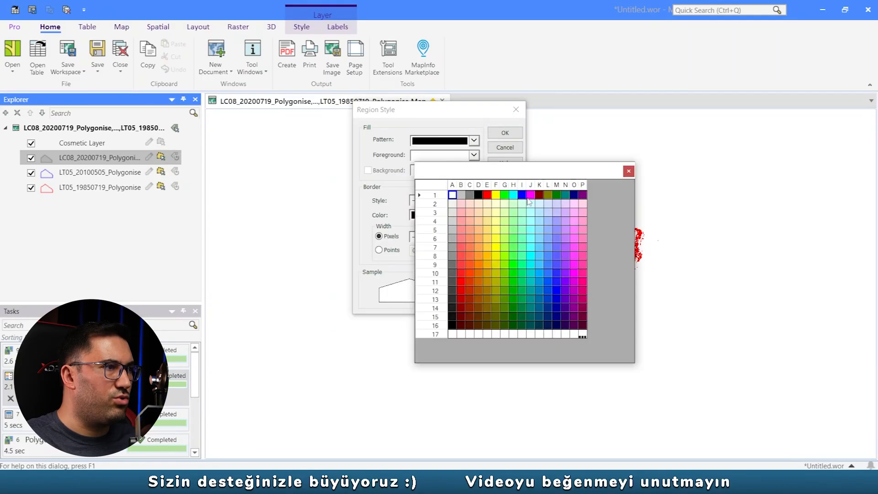
click(548, 255)
click(474, 156)
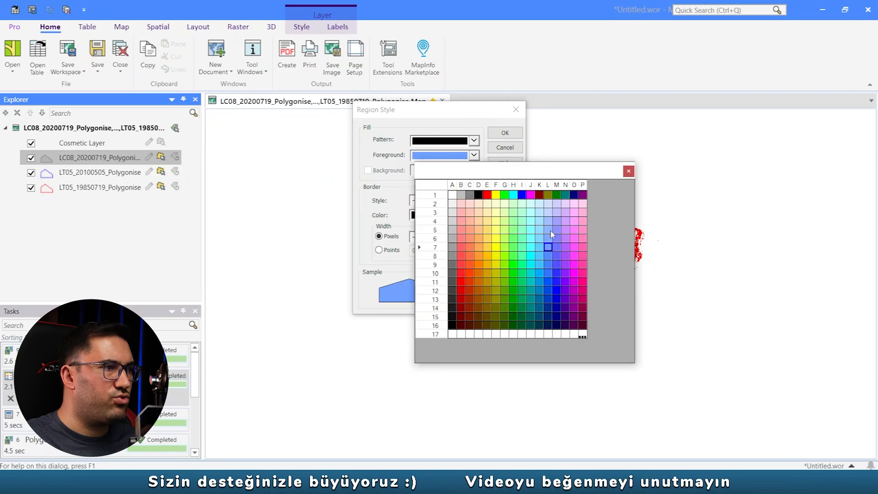
click(551, 232)
click(472, 200)
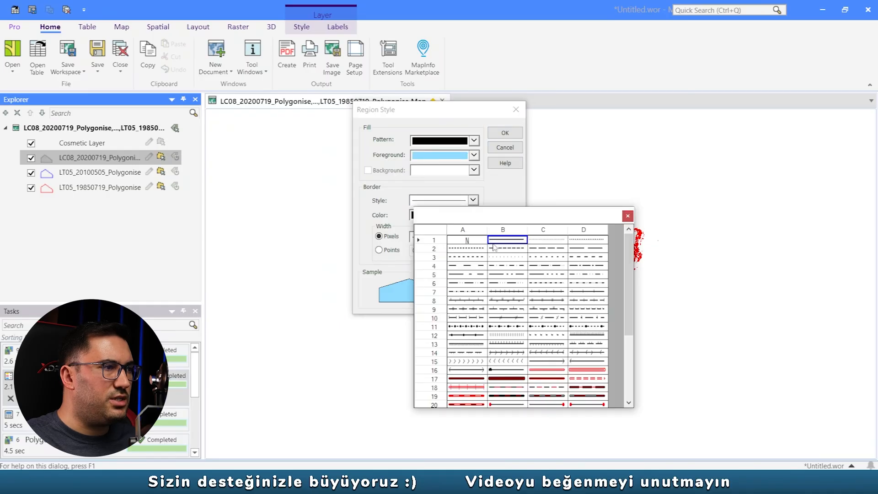
click(473, 244)
click(505, 133)
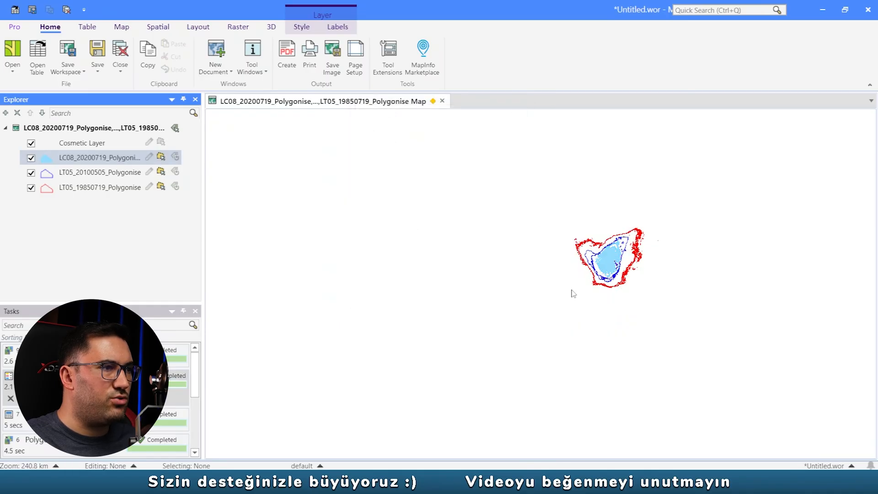
- Compare the 1985, 2010 and 2020 water extents of Akşehir Gölü up close on the map
scroll(647, 253, up, 2)
scroll(641, 256, down, 1)
drag(589, 247, 557, 289)
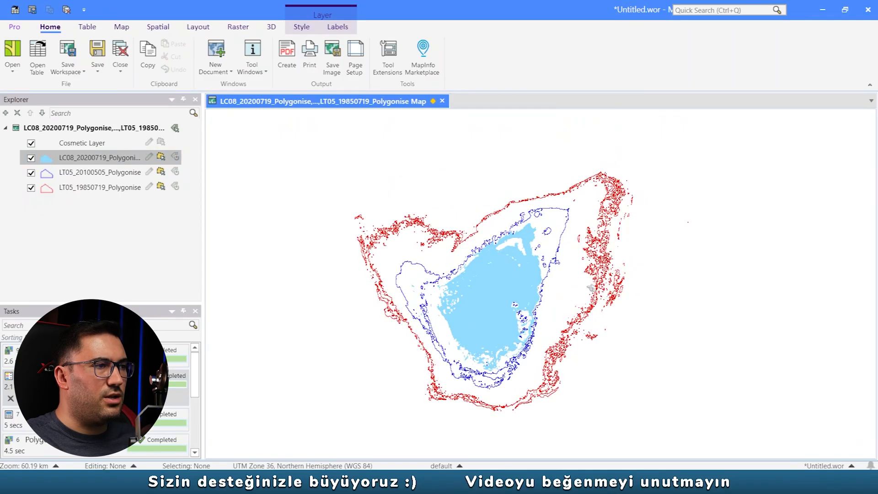